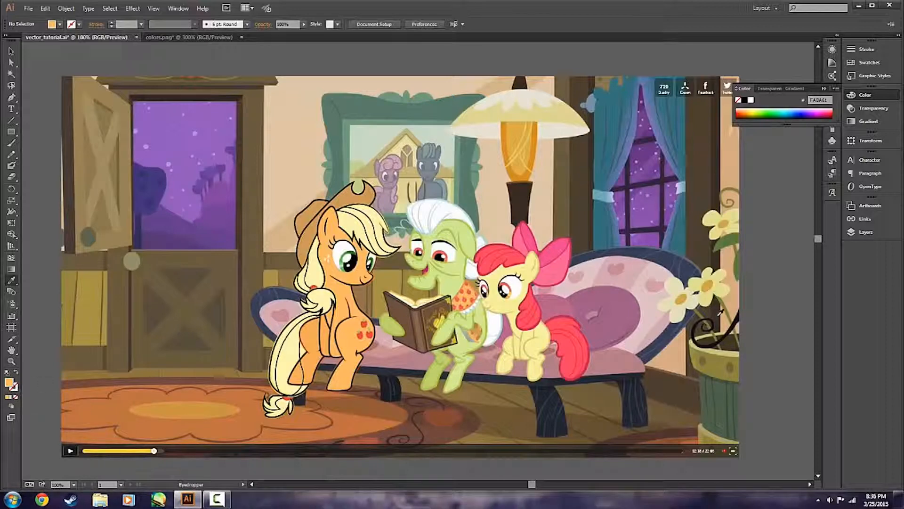
- Make the body_fill layer active and choose the Pen tool
{"action": "left_click", "coordinate": [865, 231]}
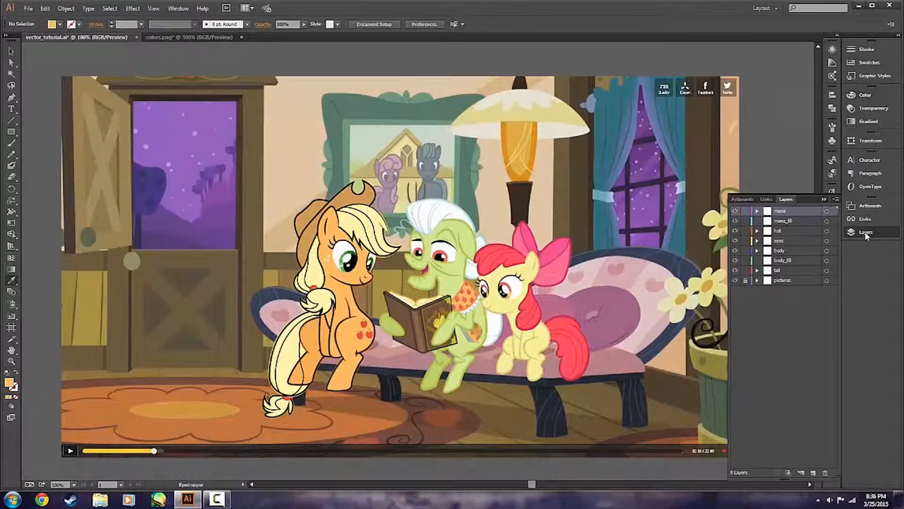
{"action": "left_click", "coordinate": [797, 222]}
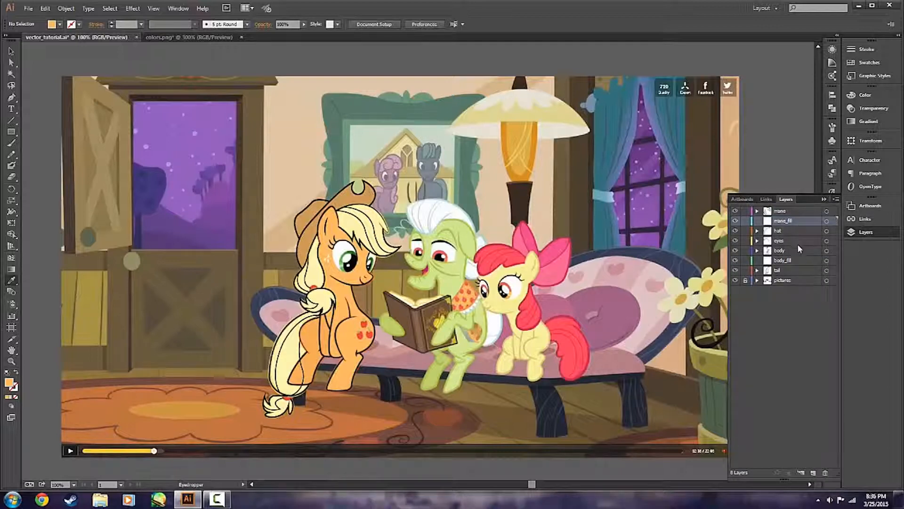
{"action": "left_click", "coordinate": [798, 260]}
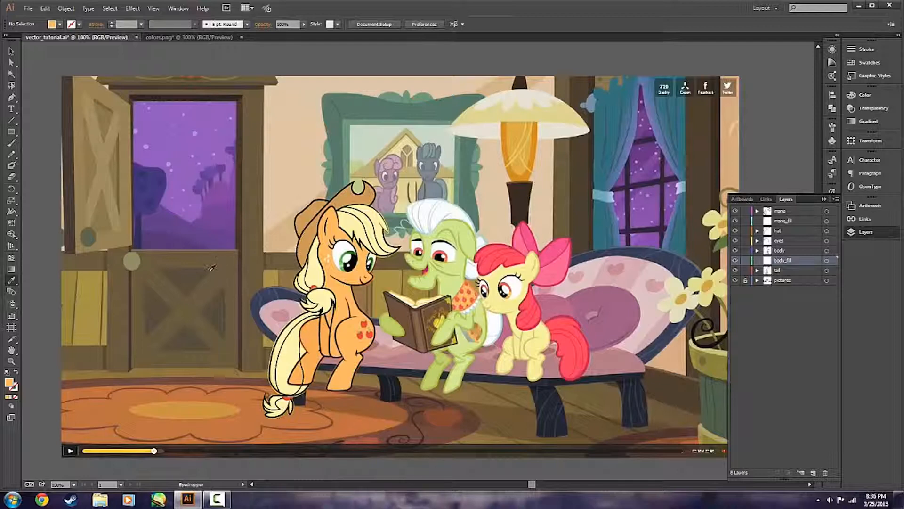
{"action": "key", "text": "p"}
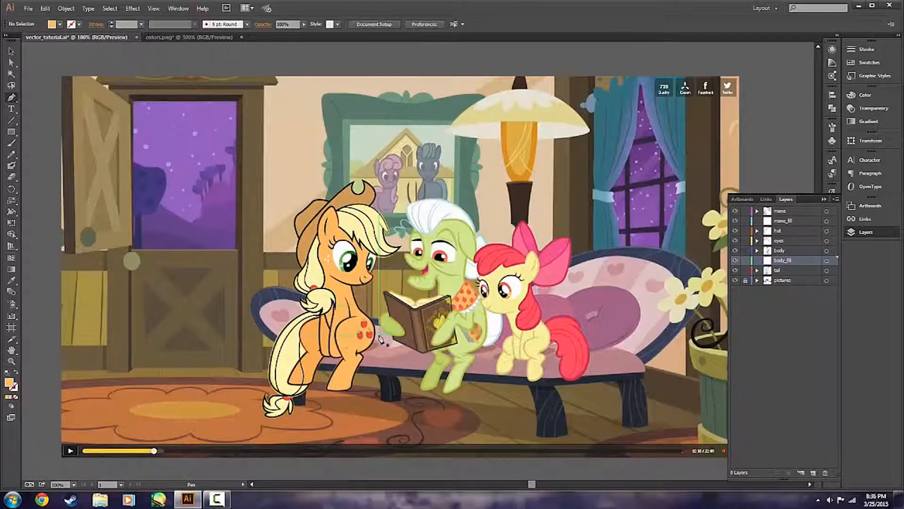
{"action": "scroll", "coordinate": [330, 207], "scroll_direction": "up", "scroll_amount": 1}
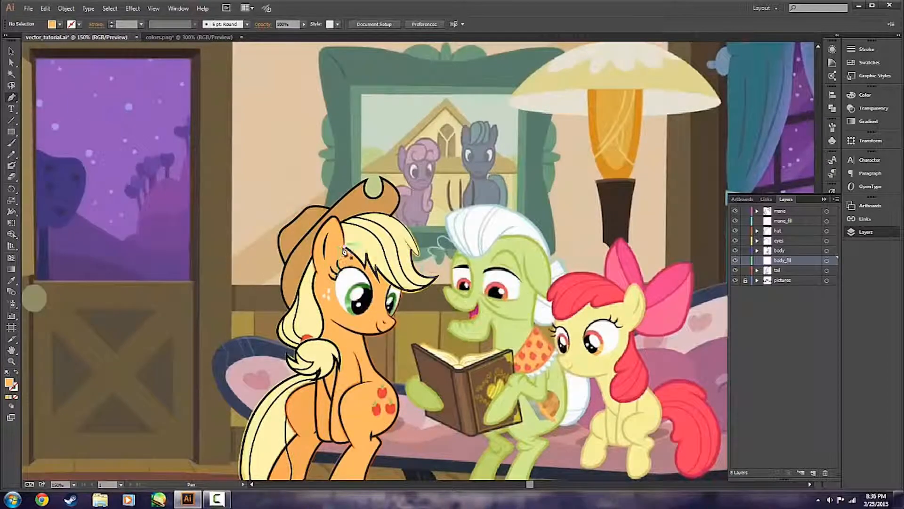
{"action": "scroll", "coordinate": [322, 377], "scroll_direction": "down", "scroll_amount": 3}
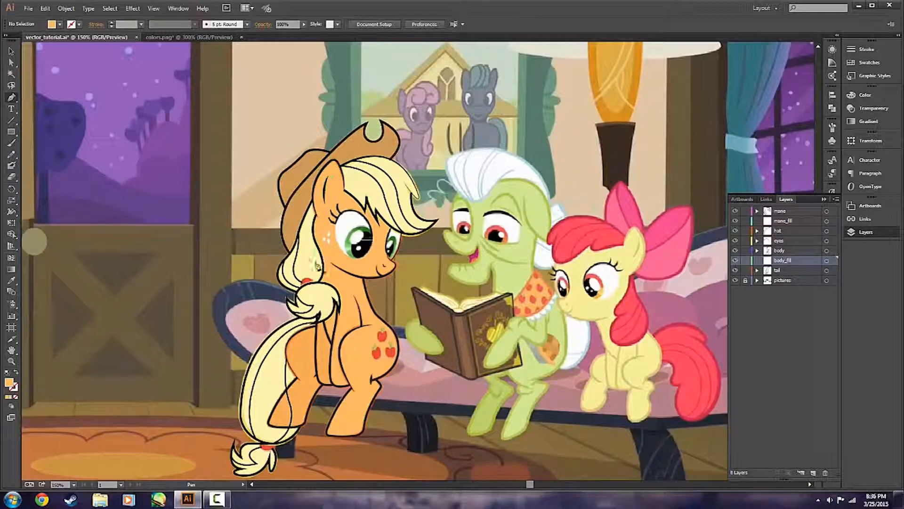
{"action": "scroll", "coordinate": [320, 175], "scroll_direction": "up", "scroll_amount": 2}
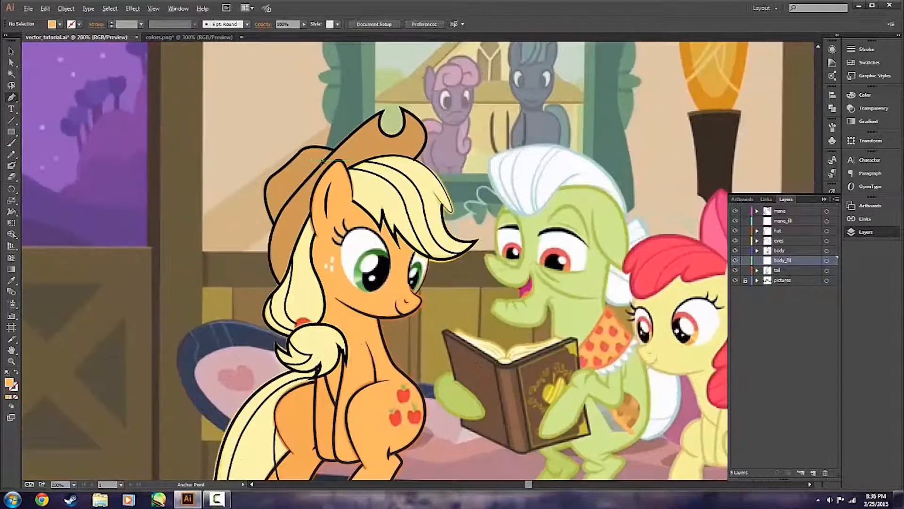
{"action": "scroll", "coordinate": [387, 197], "scroll_direction": "down", "scroll_amount": 2}
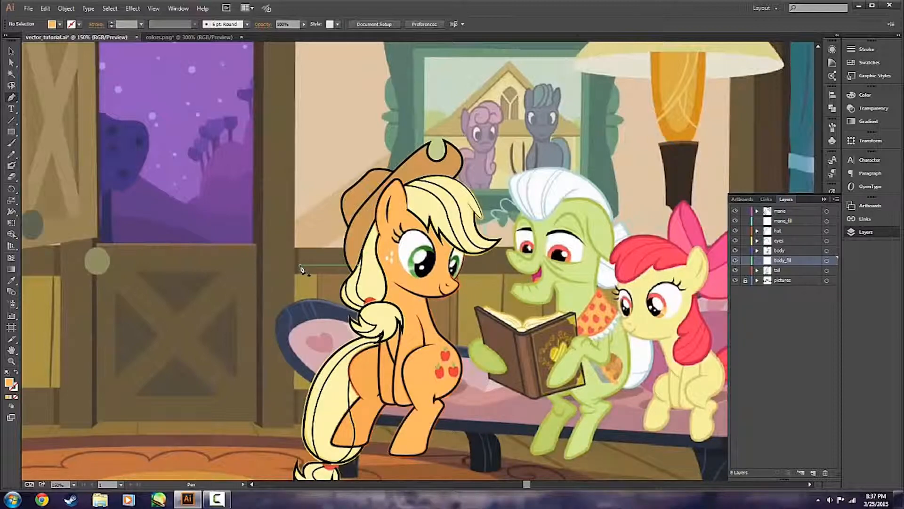
{"action": "scroll", "coordinate": [342, 200], "scroll_direction": "right", "scroll_amount": 3}
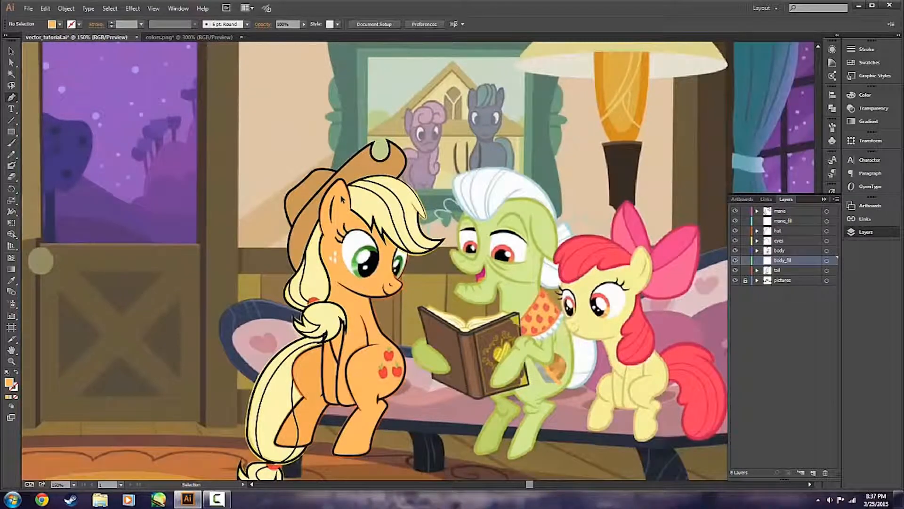
{"action": "scroll", "coordinate": [335, 192], "scroll_direction": "up", "scroll_amount": 3}
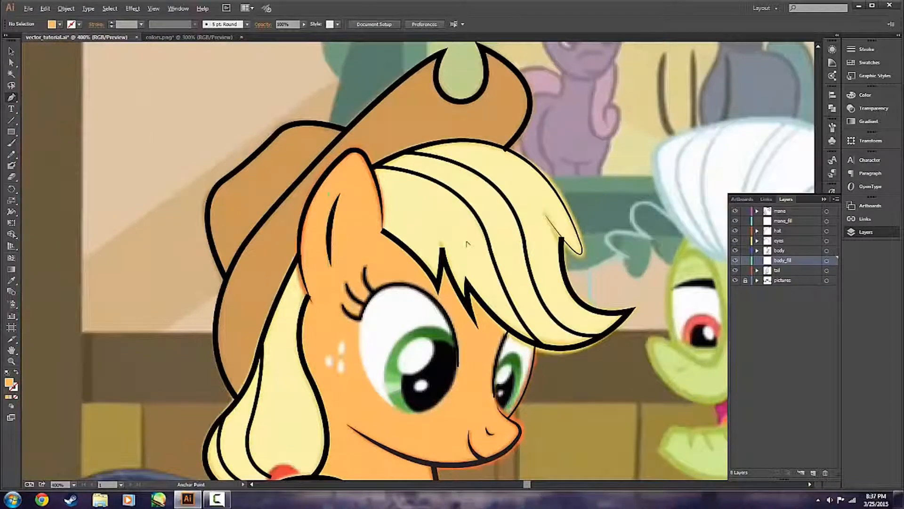
{"action": "scroll", "coordinate": [329, 288], "scroll_direction": "up", "scroll_amount": 1}
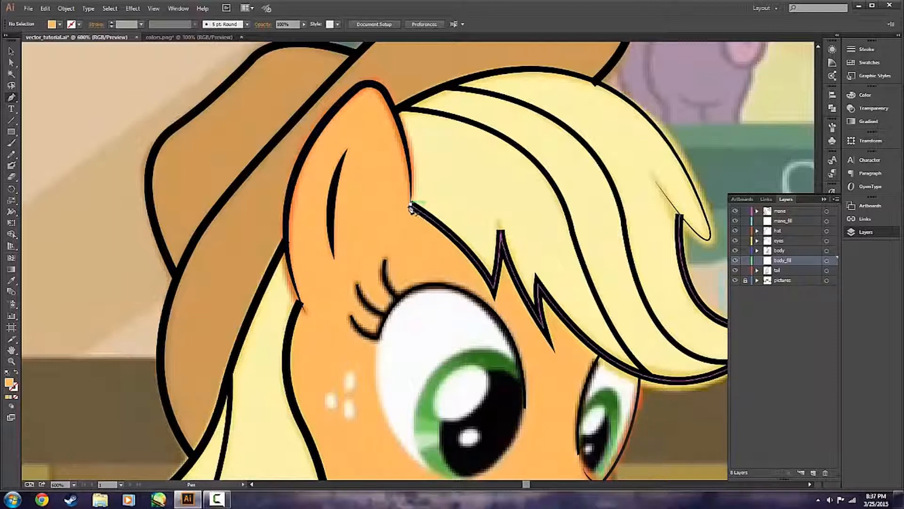
{"action": "left_click", "coordinate": [411, 206]}
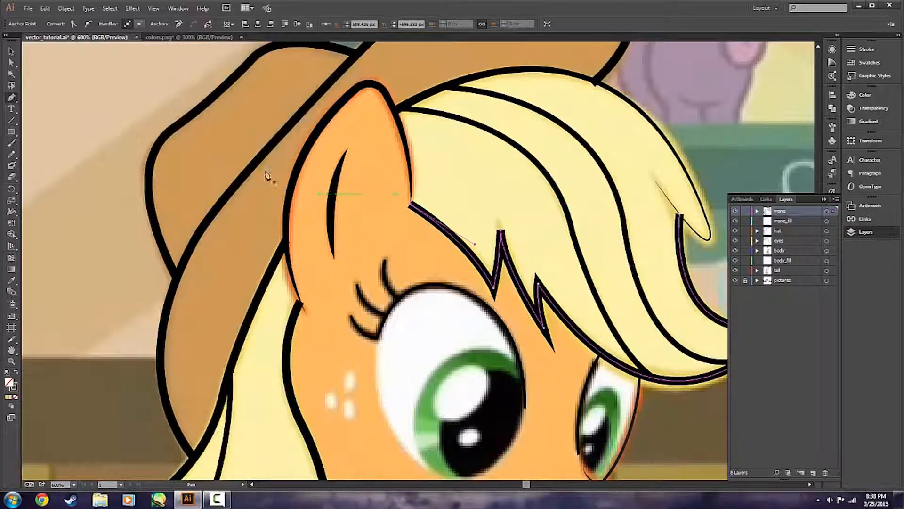
{"action": "left_click", "coordinate": [8, 399]}
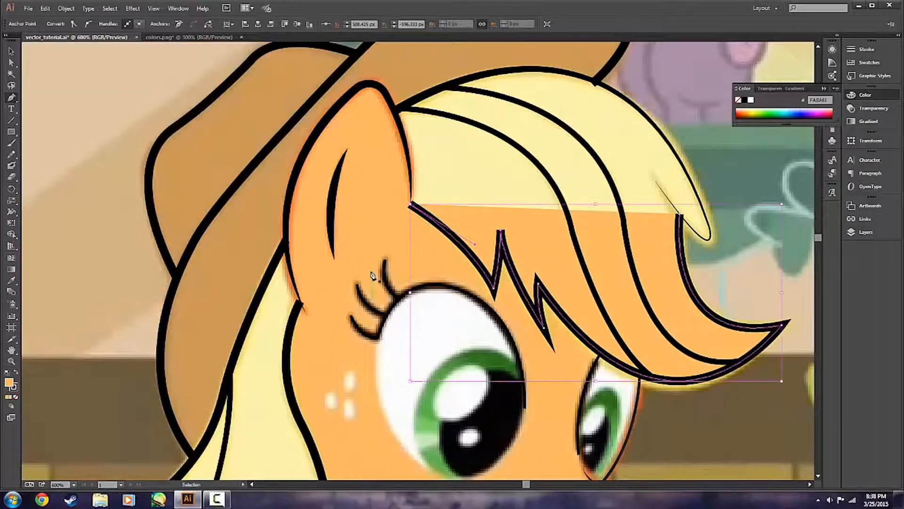
{"action": "key", "text": "ctrl+z"}
{"action": "key", "text": "v"}
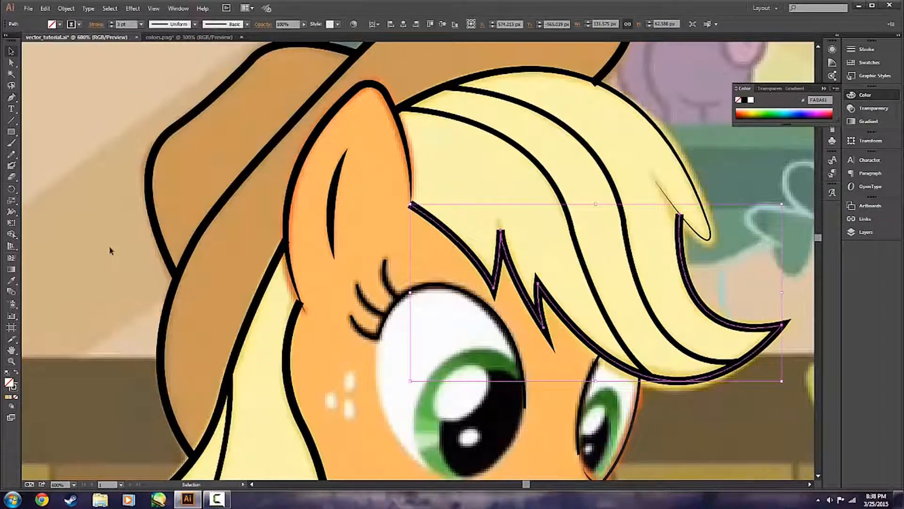
{"action": "left_click", "coordinate": [109, 251]}
- Set a solid orange fill with no stroke for new paths and choose the Pen tool
{"action": "left_click", "coordinate": [8, 398]}
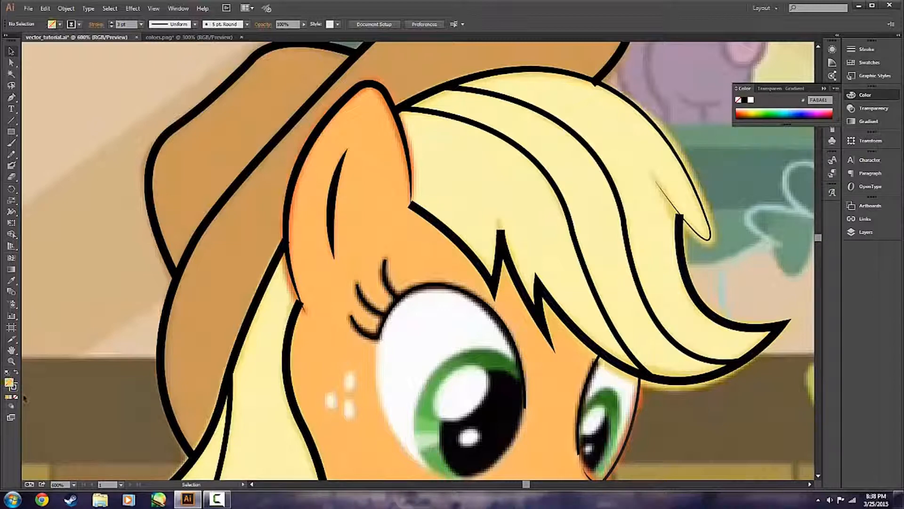
{"action": "left_click", "coordinate": [16, 397]}
{"action": "key", "text": "p"}
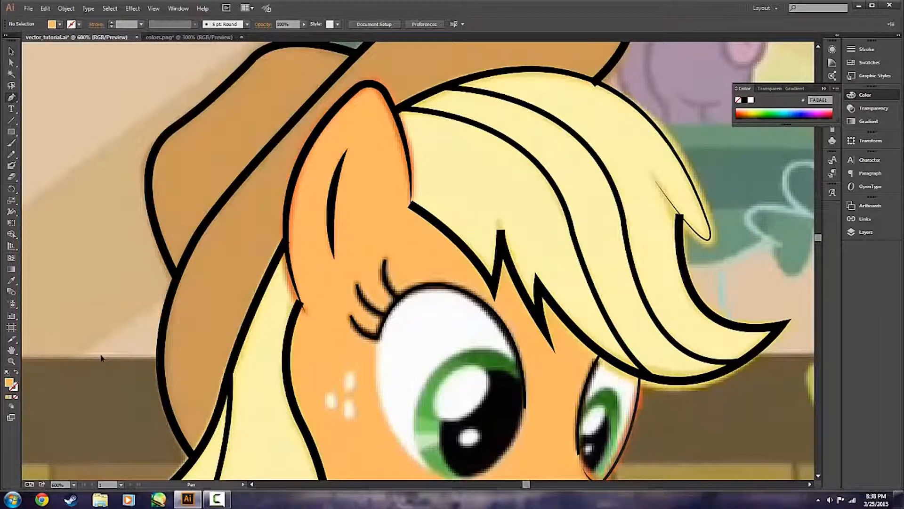
- Lock the mane, body and tail layers and make body_fill the active layer
{"action": "left_click", "coordinate": [867, 233]}
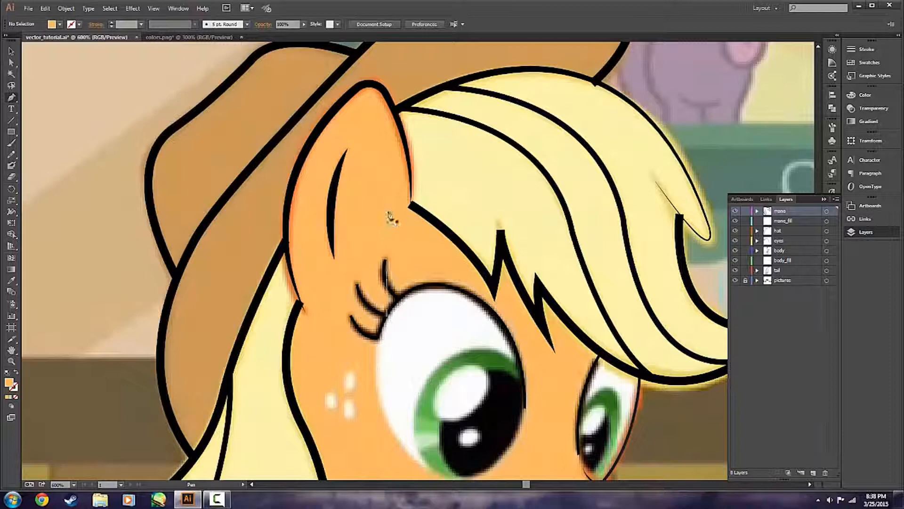
{"action": "left_click", "coordinate": [156, 8]}
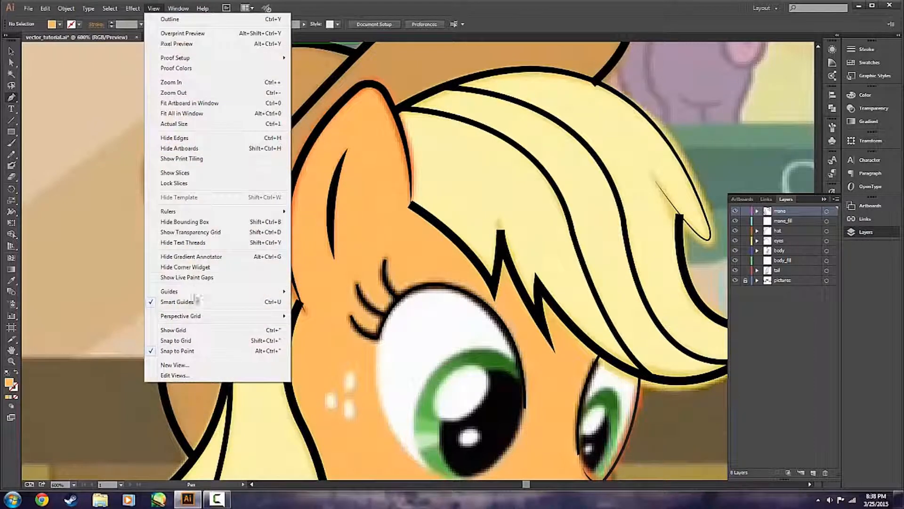
{"action": "left_click", "coordinate": [472, 4]}
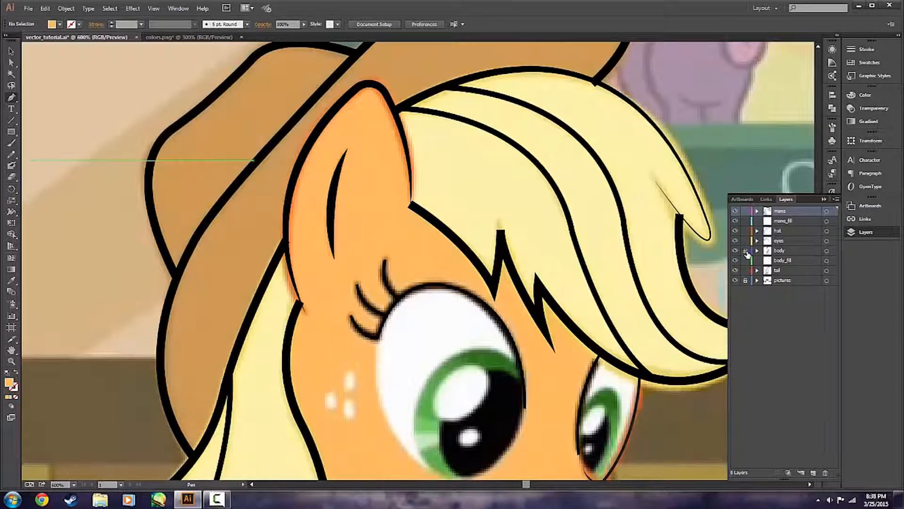
{"action": "left_click", "coordinate": [745, 211]}
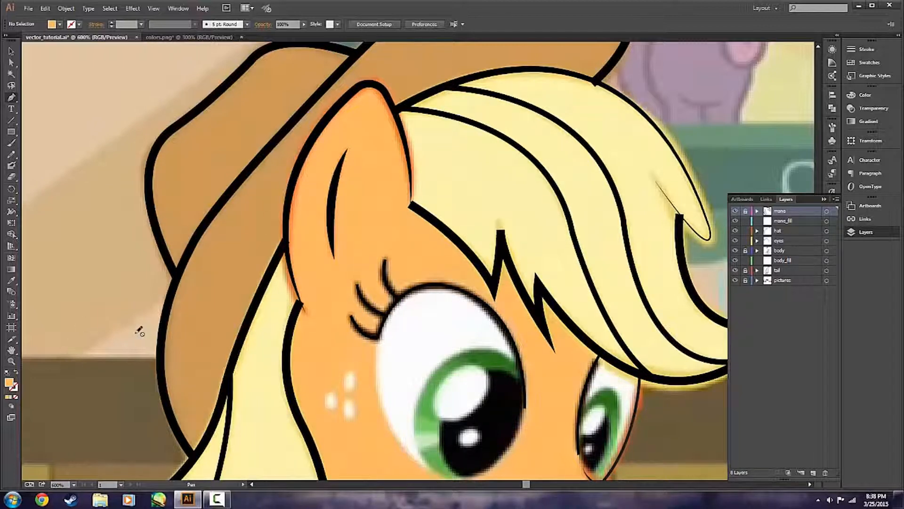
{"action": "left_click", "coordinate": [799, 257]}
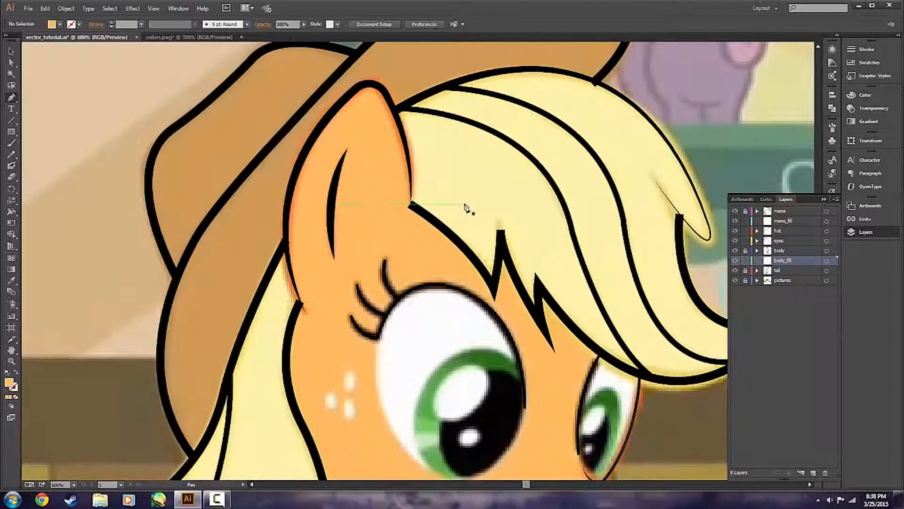
- Start the orange pony's body fill path where the bangs meet the ear and trace around the ear tip to the ear's rear base
{"action": "left_click", "coordinate": [411, 206]}
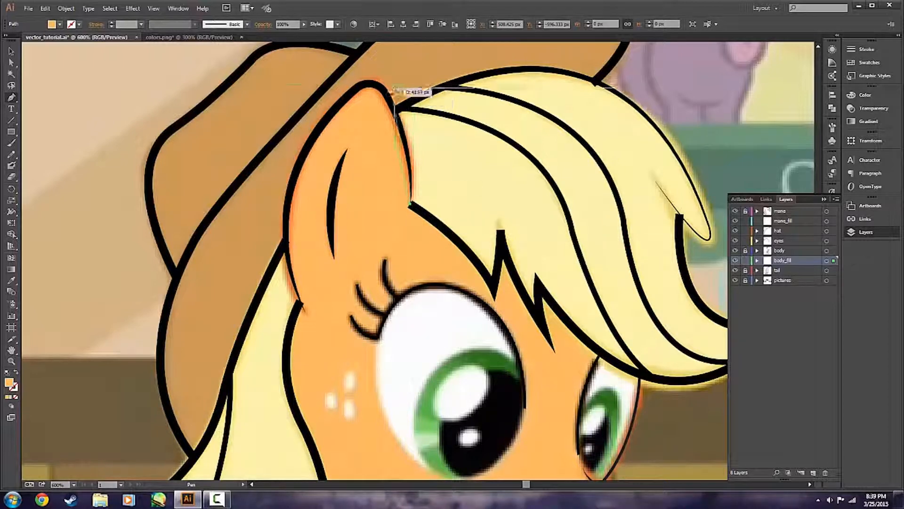
{"action": "left_click_drag", "start_coordinate": [383, 91], "coordinate": [349, 63]}
{"action": "left_click", "coordinate": [385, 140]}
{"action": "left_click_drag", "start_coordinate": [341, 153], "coordinate": [311, 191]}
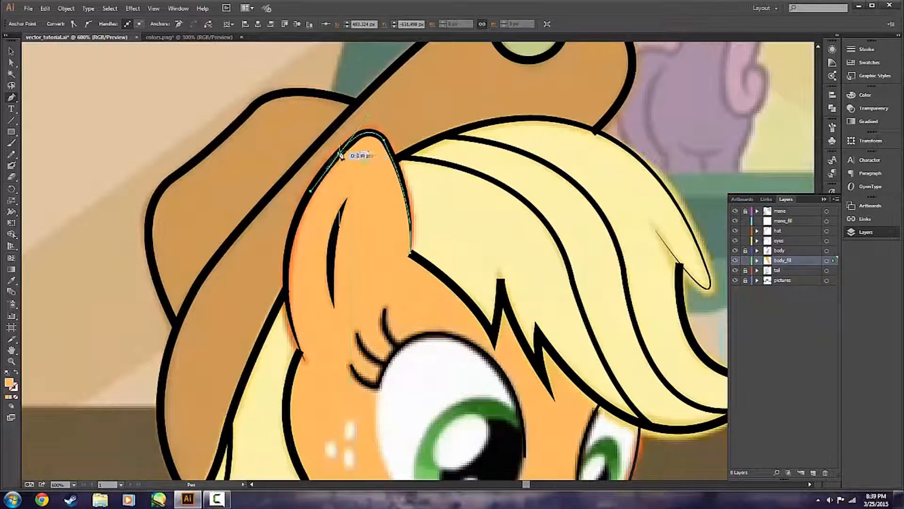
{"action": "scroll", "coordinate": [292, 271], "scroll_direction": "down", "scroll_amount": 2}
{"action": "left_click_drag", "start_coordinate": [302, 286], "coordinate": [349, 400]}
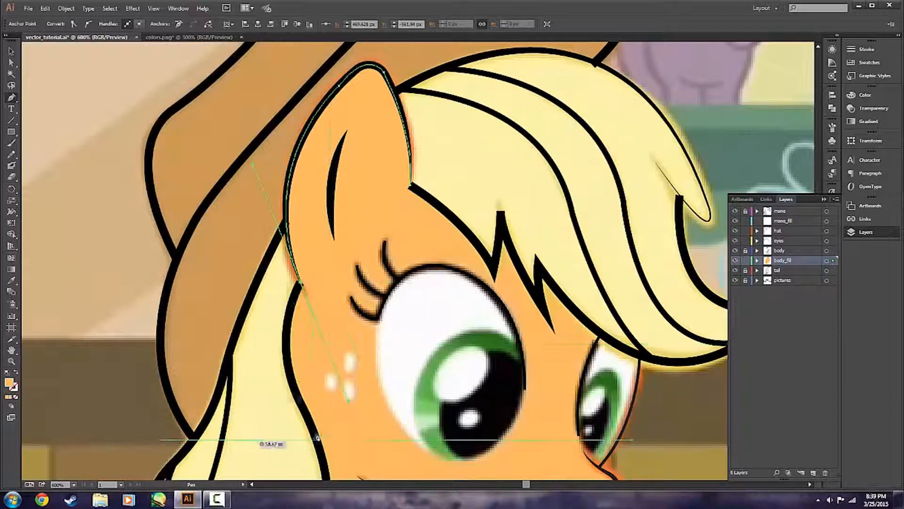
- Continue the fill path from the ear base along the cheek's edge against the hanging mane to the top of the tied hair bunch
{"action": "scroll", "coordinate": [360, 385], "scroll_direction": "down", "scroll_amount": 3}
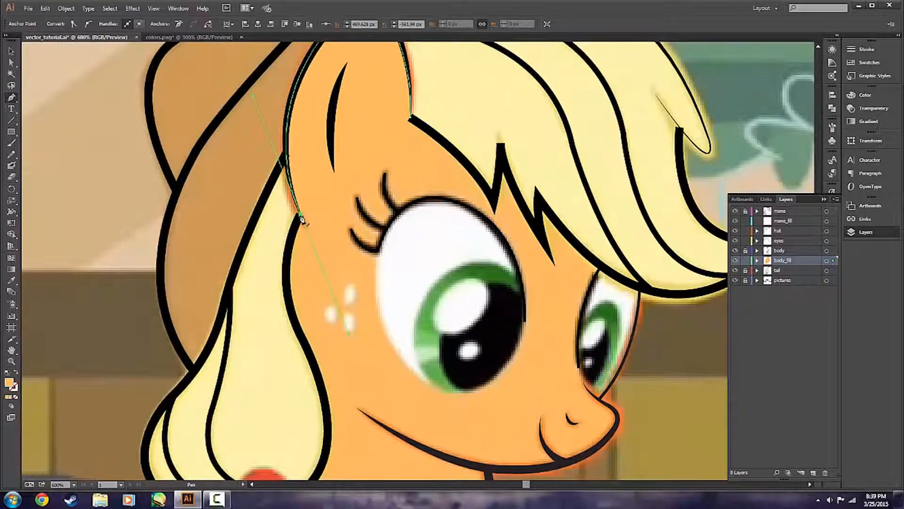
{"action": "scroll", "coordinate": [308, 311], "scroll_direction": "down", "scroll_amount": 3}
{"action": "left_click_drag", "start_coordinate": [307, 283], "coordinate": [350, 376]}
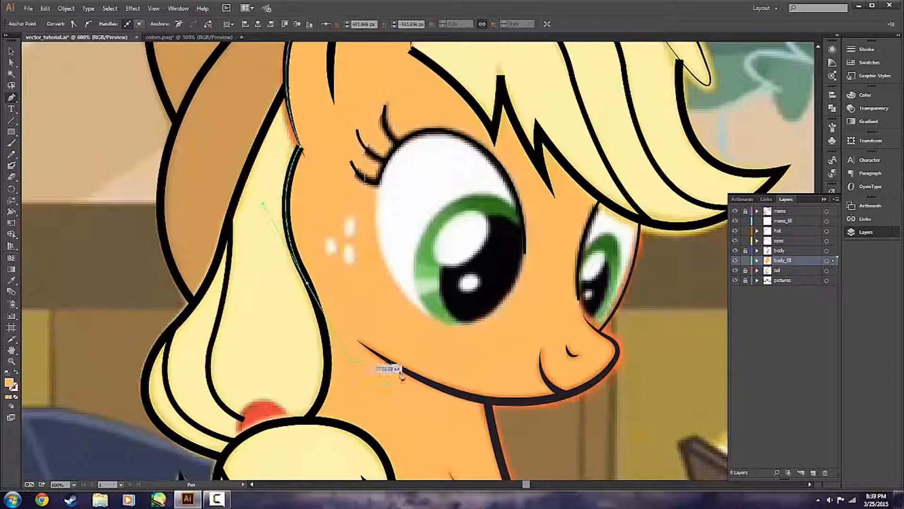
{"action": "scroll", "coordinate": [442, 333], "scroll_direction": "down", "scroll_amount": 1}
{"action": "scroll", "coordinate": [441, 332], "scroll_direction": "down", "scroll_amount": 2}
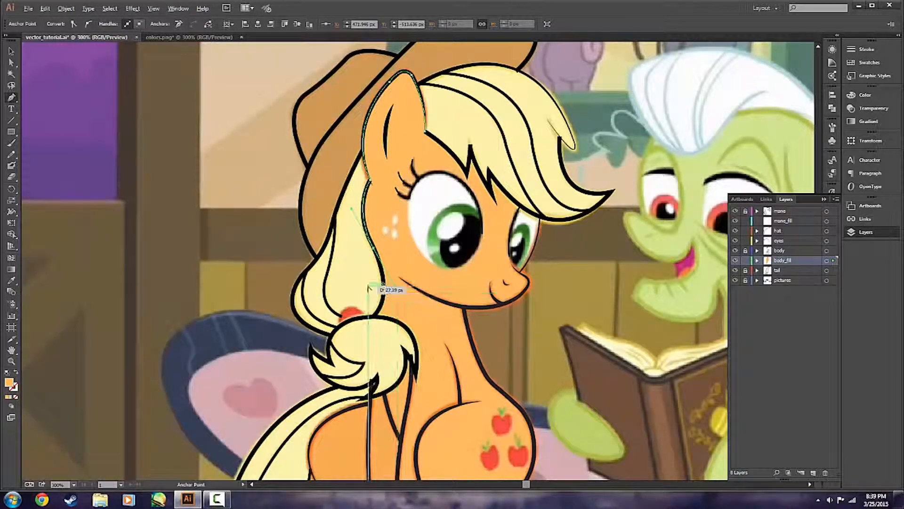
{"action": "scroll", "coordinate": [369, 289], "scroll_direction": "up", "scroll_amount": 2}
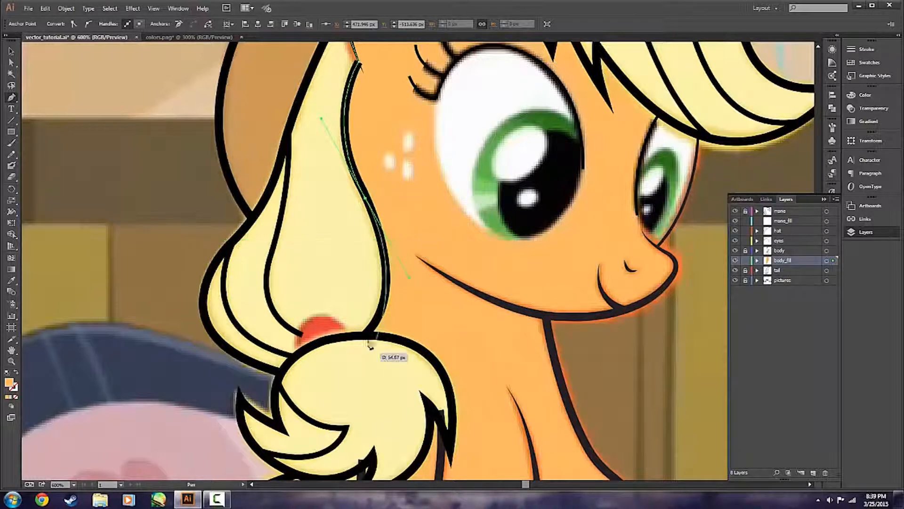
{"action": "mouse_move", "coordinate": [368, 335]}
{"action": "left_mouse_down"}
{"action": "mouse_move", "coordinate": [351, 343]}
{"action": "mouse_move", "coordinate": [370, 340]}
{"action": "left_mouse_up"}
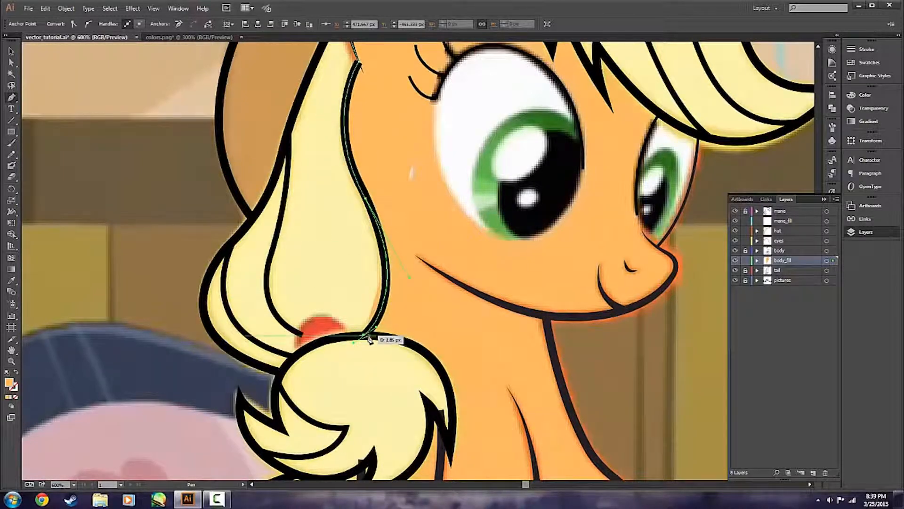
- Continue the body fill path around the hair bunch's outer edge to its pointed tip and into the adjacent notch
{"action": "scroll", "coordinate": [410, 278], "scroll_direction": "down", "scroll_amount": 3}
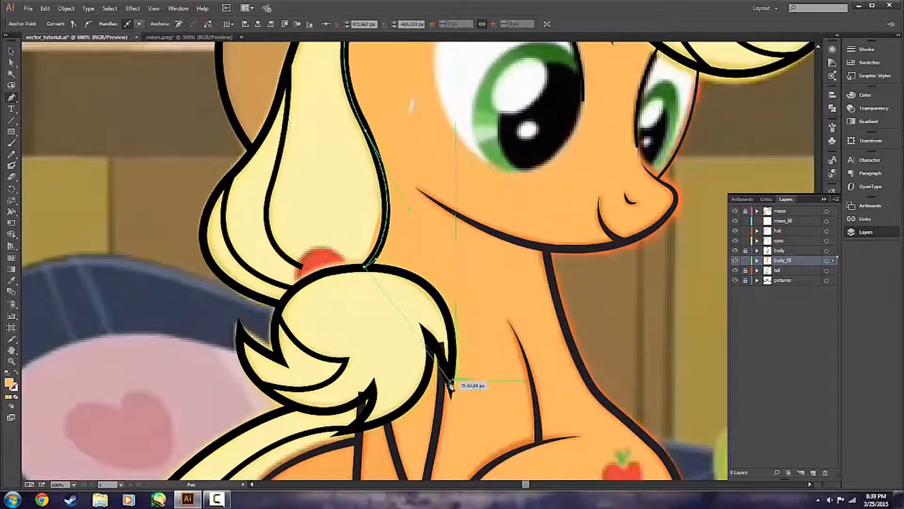
{"action": "scroll", "coordinate": [443, 438], "scroll_direction": "down", "scroll_amount": 1}
{"action": "left_click_drag", "start_coordinate": [434, 455], "coordinate": [429, 466]}
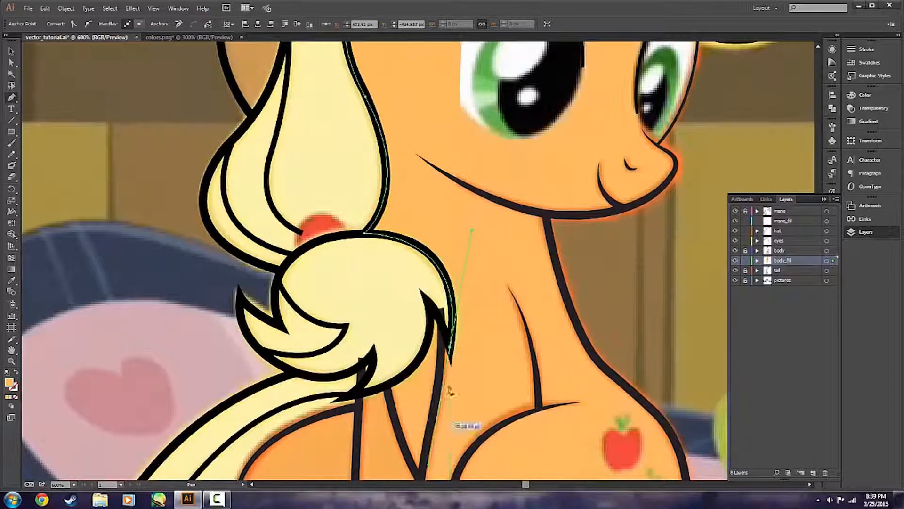
{"action": "scroll", "coordinate": [448, 329], "scroll_direction": "down", "scroll_amount": 3}
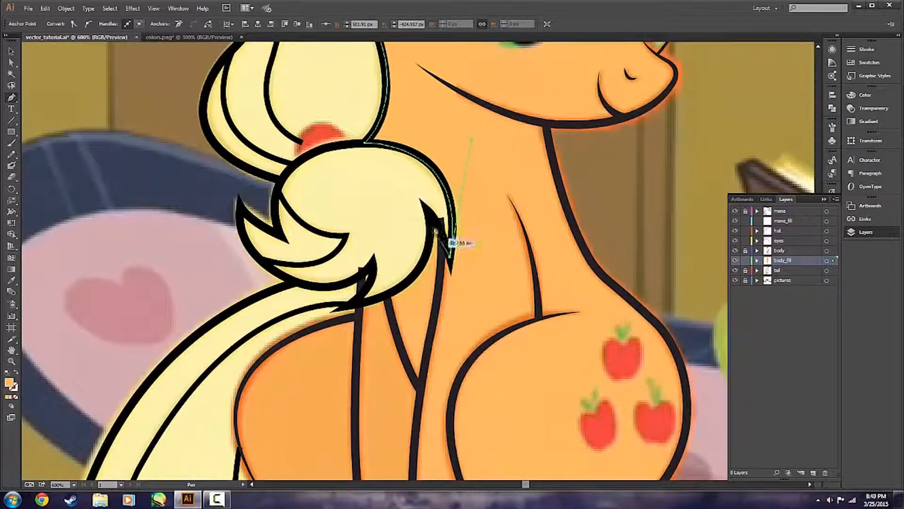
{"action": "mouse_move", "coordinate": [429, 214]}
{"action": "left_mouse_down"}
{"action": "mouse_move", "coordinate": [423, 206]}
{"action": "mouse_move", "coordinate": [430, 216]}
{"action": "left_mouse_up"}
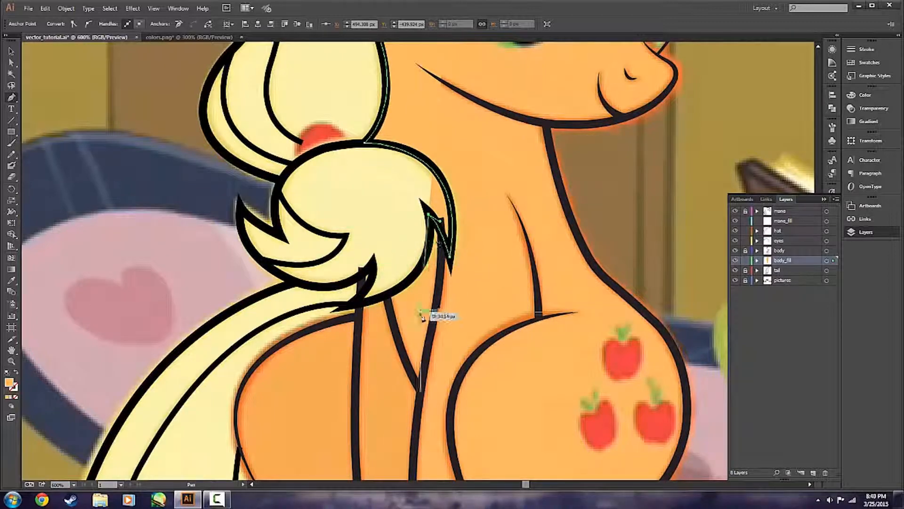
- Examine the pony's lower body and legs, then check the Applejack sample in colors.png for the leg colouring
{"action": "scroll", "coordinate": [405, 303], "scroll_direction": "down", "scroll_amount": 3}
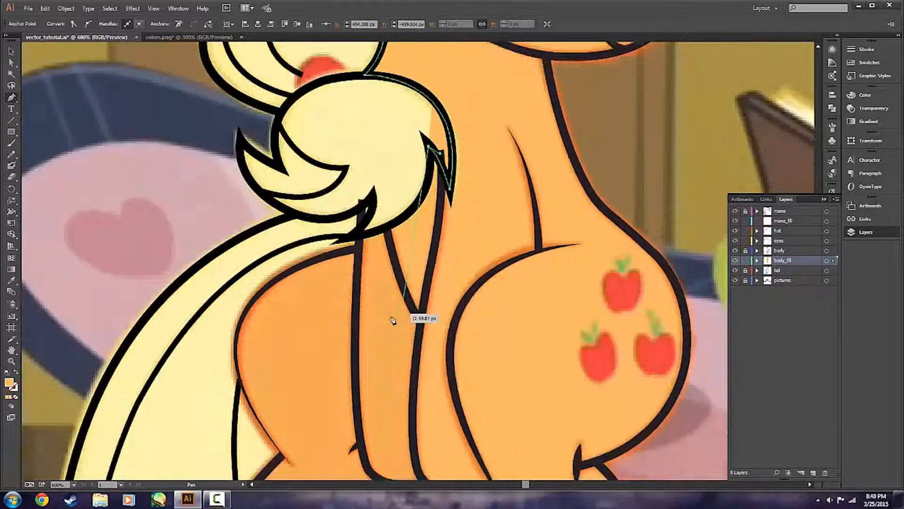
{"action": "scroll", "coordinate": [394, 301], "scroll_direction": "down", "scroll_amount": 1}
{"action": "scroll", "coordinate": [394, 304], "scroll_direction": "down", "scroll_amount": 5}
{"action": "scroll", "coordinate": [392, 315], "scroll_direction": "up", "scroll_amount": 5}
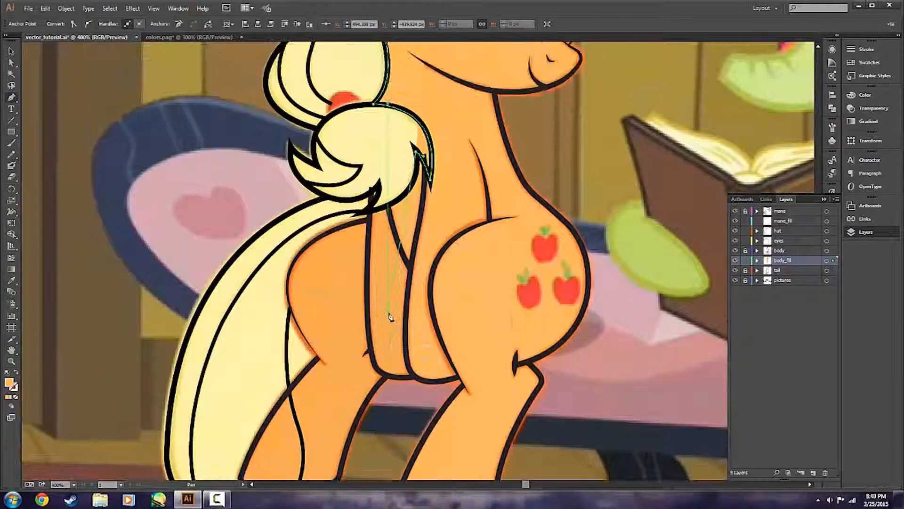
{"action": "scroll", "coordinate": [390, 317], "scroll_direction": "up", "scroll_amount": 3}
{"action": "scroll", "coordinate": [393, 315], "scroll_direction": "down", "scroll_amount": 4}
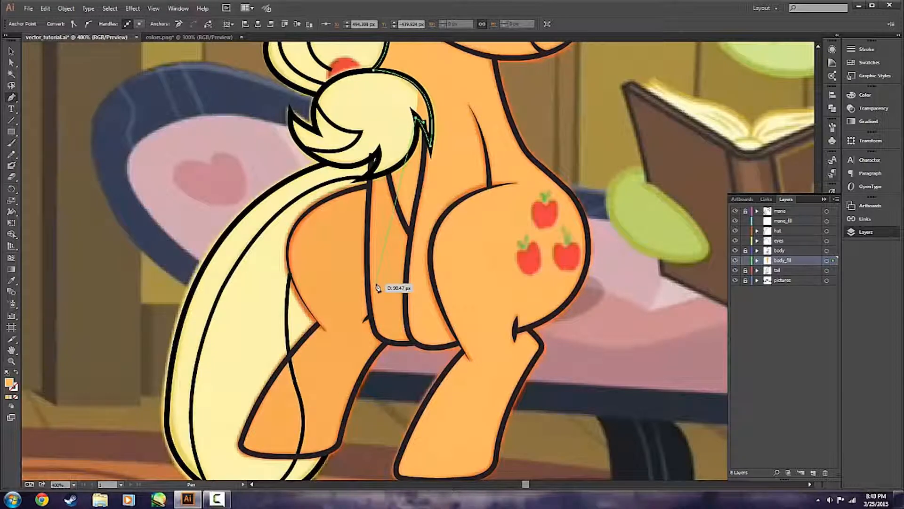
{"action": "scroll", "coordinate": [379, 293], "scroll_direction": "up", "scroll_amount": 2}
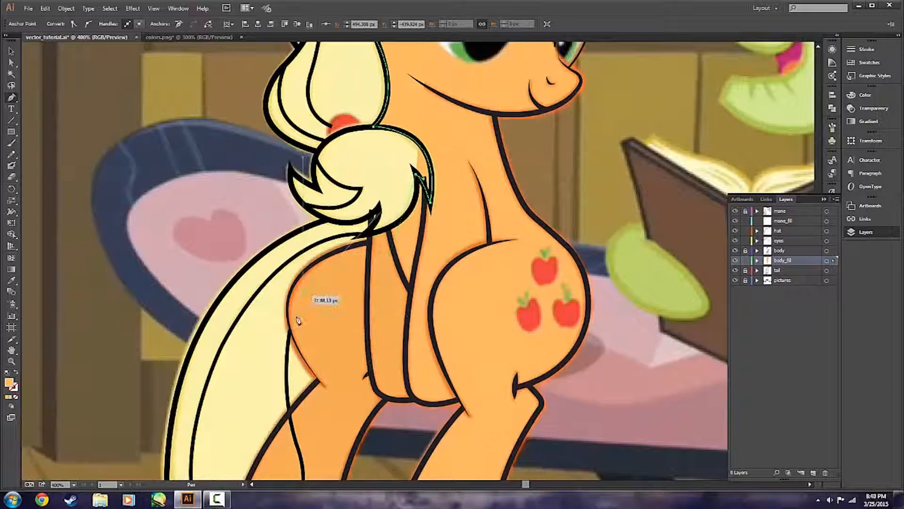
{"action": "left_click_drag", "start_coordinate": [395, 326], "coordinate": [391, 391]}
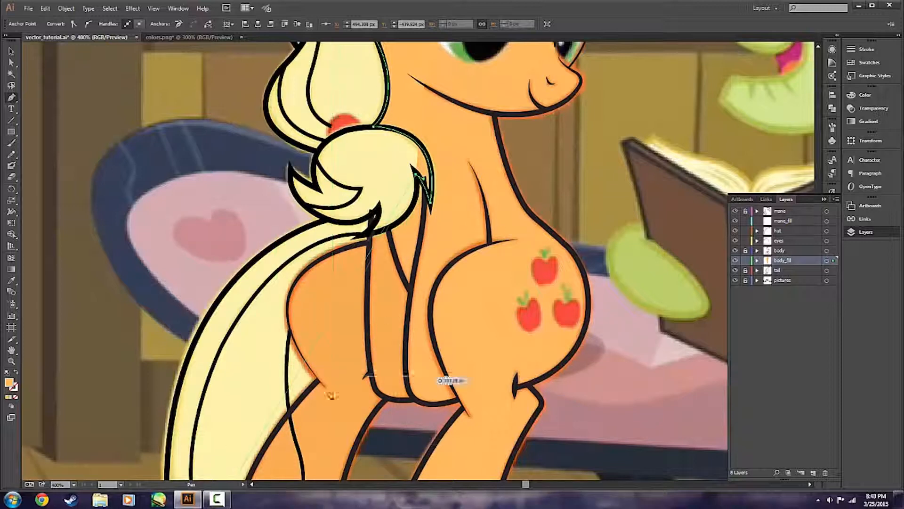
{"action": "scroll", "coordinate": [405, 306], "scroll_direction": "down", "scroll_amount": 3}
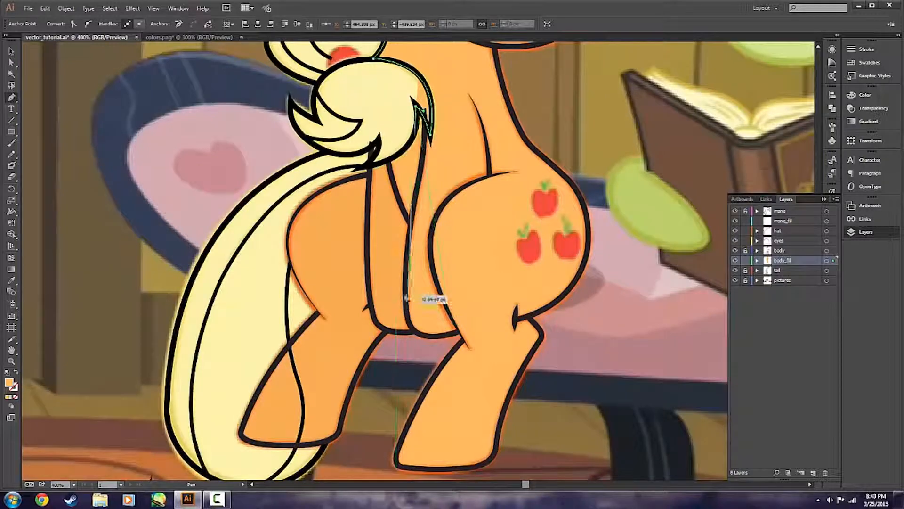
{"action": "scroll", "coordinate": [398, 289], "scroll_direction": "down", "scroll_amount": 3}
{"action": "scroll", "coordinate": [485, 369], "scroll_direction": "up", "scroll_amount": 2}
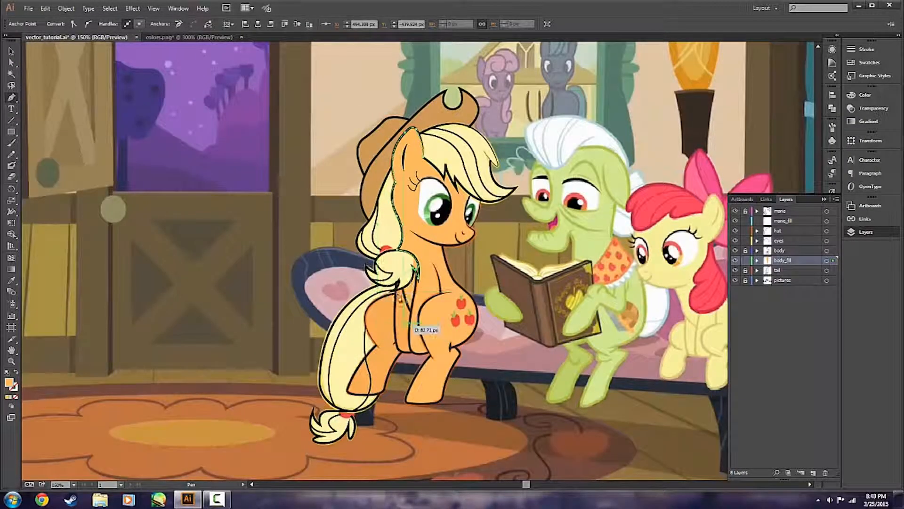
{"action": "left_click", "coordinate": [188, 37]}
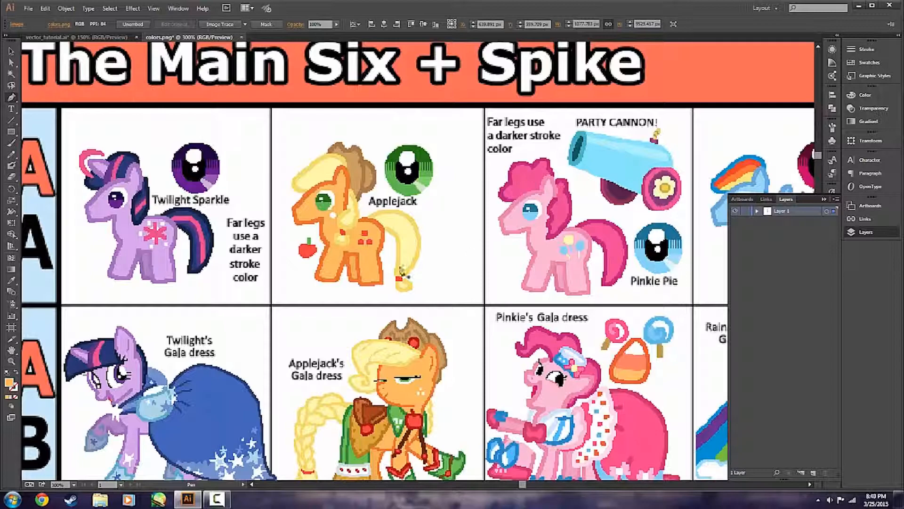
{"action": "left_click", "coordinate": [75, 37]}
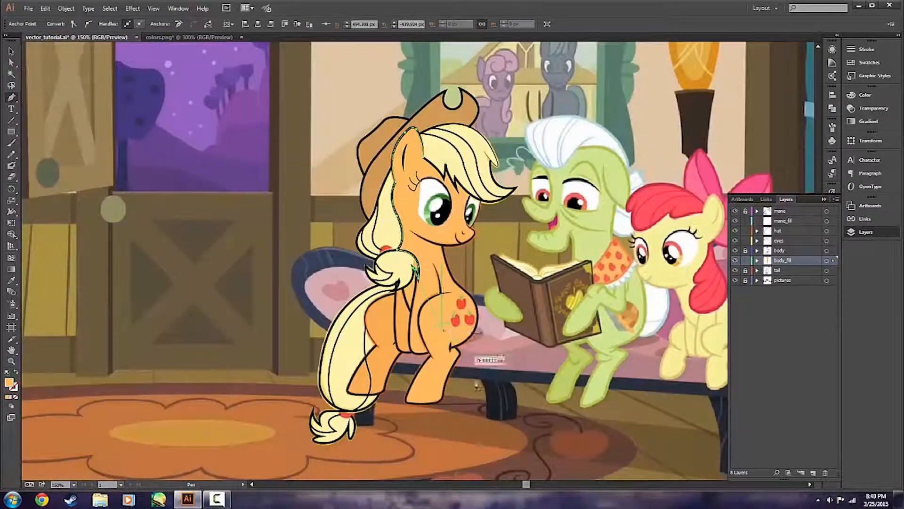
- Continue the fill path under the hair bunch, down the near foreleg line and along the belly to the near hind leg
{"action": "scroll", "coordinate": [430, 309], "scroll_direction": "down", "scroll_amount": 2}
{"action": "scroll", "coordinate": [415, 233], "scroll_direction": "up", "scroll_amount": 3}
{"action": "left_click_drag", "start_coordinate": [433, 235], "coordinate": [352, 276]}
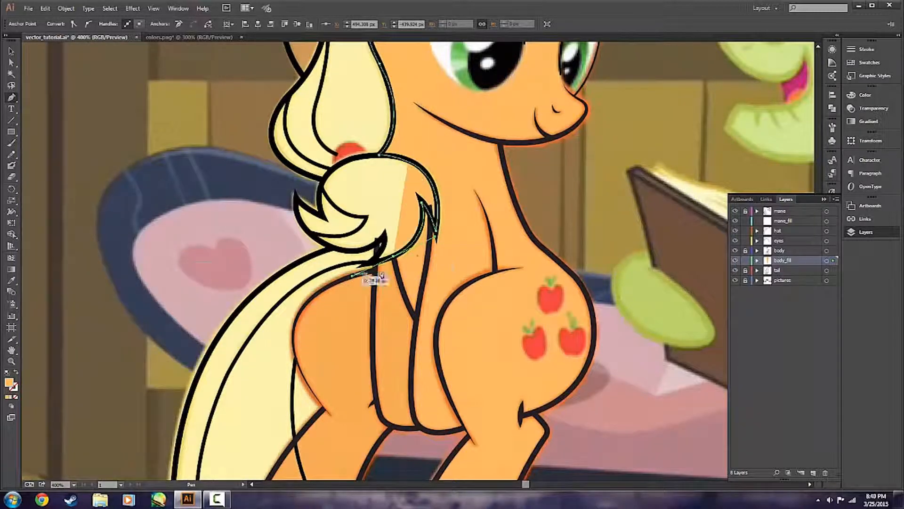
{"action": "left_click", "coordinate": [416, 321]}
{"action": "scroll", "coordinate": [419, 320], "scroll_direction": "down", "scroll_amount": 3}
{"action": "left_click", "coordinate": [412, 333]}
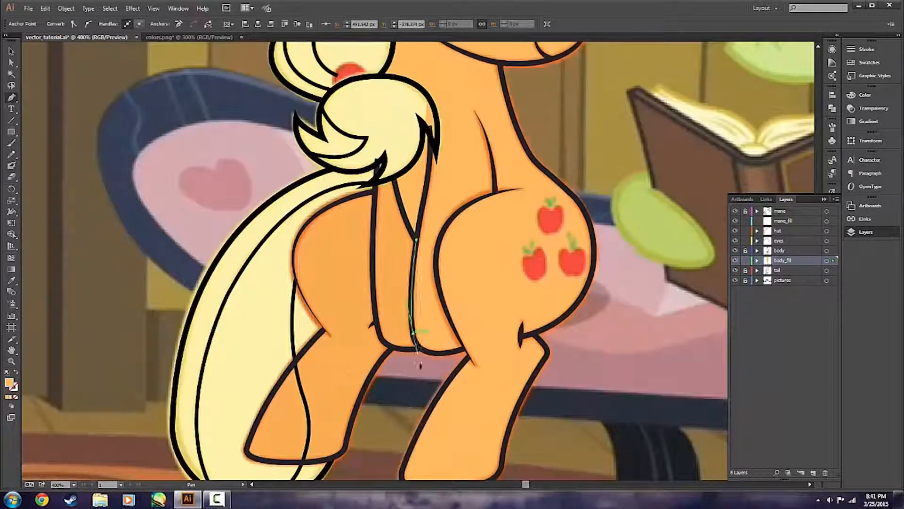
{"action": "left_click_drag", "start_coordinate": [465, 349], "coordinate": [481, 346]}
{"action": "scroll", "coordinate": [470, 354], "scroll_direction": "down", "scroll_amount": 3}
{"action": "scroll", "coordinate": [466, 286], "scroll_direction": "up", "scroll_amount": 1}
{"action": "left_click", "coordinate": [470, 291]}
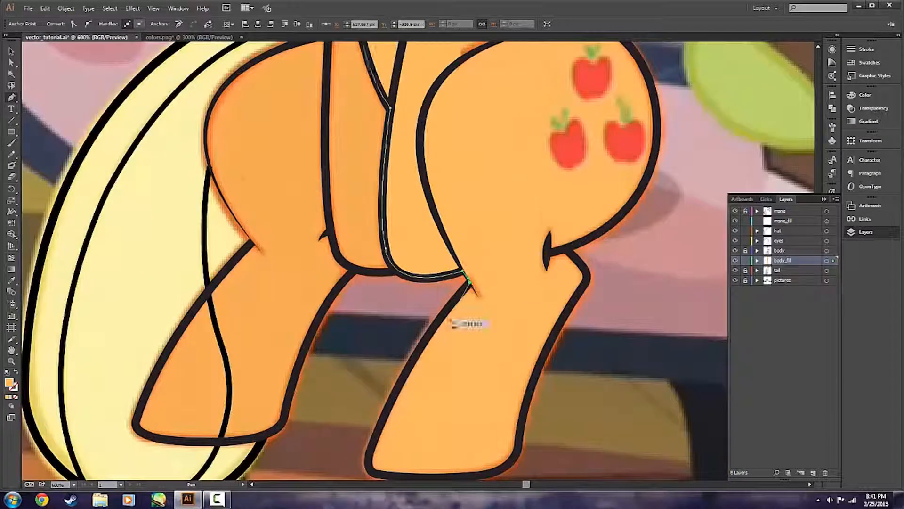
- Trace the fill path down the near hind leg's rear edge and around its hoof, using corner anchors where the direction changes
{"action": "scroll", "coordinate": [423, 348], "scroll_direction": "down", "scroll_amount": 3}
{"action": "left_click_drag", "start_coordinate": [369, 404], "coordinate": [362, 436]}
{"action": "left_click_drag", "start_coordinate": [351, 471], "coordinate": [338, 481]}
{"action": "left_click", "coordinate": [369, 361]}
{"action": "left_click_drag", "start_coordinate": [398, 379], "coordinate": [440, 381]}
{"action": "left_click", "coordinate": [398, 379]}
{"action": "left_click_drag", "start_coordinate": [518, 350], "coordinate": [524, 307]}
{"action": "left_click", "coordinate": [518, 350]}
- Carry the fill path up the hind leg's front edge, around the bend to the underside of the haunch
{"action": "scroll", "coordinate": [532, 330], "scroll_direction": "up", "scroll_amount": 3}
{"action": "left_click_drag", "start_coordinate": [585, 247], "coordinate": [538, 233]}
{"action": "left_click", "coordinate": [586, 246]}
{"action": "scroll", "coordinate": [584, 248], "scroll_direction": "up", "scroll_amount": 2}
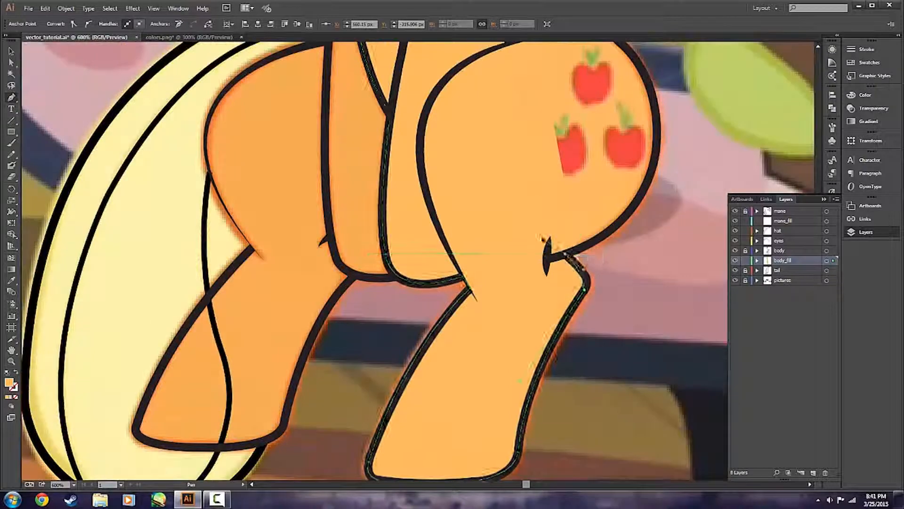
{"action": "left_click", "coordinate": [565, 254]}
- Trace the fill path around the haunch beside the apple mark and up to the slope below the neck
{"action": "scroll", "coordinate": [593, 262], "scroll_direction": "up", "scroll_amount": 5}
{"action": "left_click", "coordinate": [654, 264]}
{"action": "scroll", "coordinate": [654, 267], "scroll_direction": "up", "scroll_amount": 9}
{"action": "left_click_drag", "start_coordinate": [655, 264], "coordinate": [548, 191]}
{"action": "scroll", "coordinate": [588, 245], "scroll_direction": "up", "scroll_amount": 5}
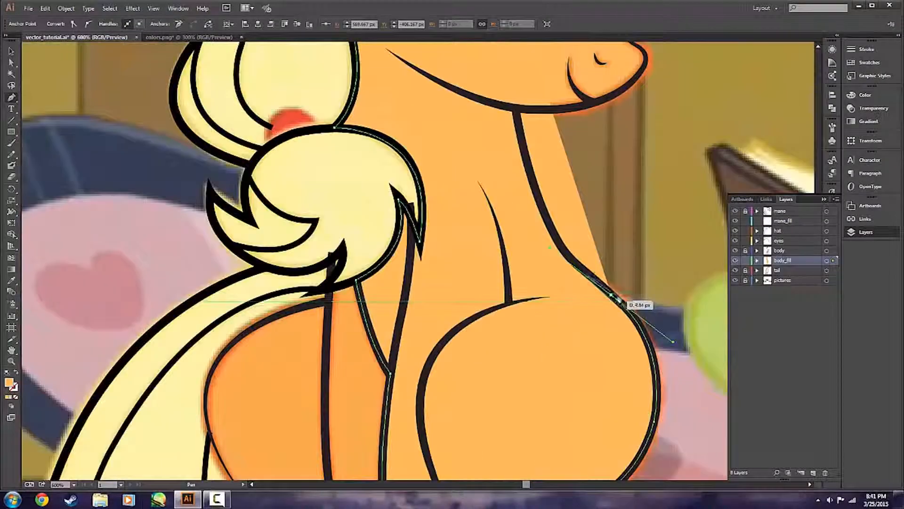
- Continue the fill path up the front of the neck to the jaw, undoing one misplaced anchor and placing it again
{"action": "left_click_drag", "start_coordinate": [611, 294], "coordinate": [596, 277]}
{"action": "scroll", "coordinate": [575, 268], "scroll_direction": "up", "scroll_amount": 4}
{"action": "left_click_drag", "start_coordinate": [546, 256], "coordinate": [537, 221]}
{"action": "key", "text": "ctrl+z"}
{"action": "left_click_drag", "start_coordinate": [567, 300], "coordinate": [550, 273]}
{"action": "scroll", "coordinate": [537, 236], "scroll_direction": "up", "scroll_amount": 5}
{"action": "left_click_drag", "start_coordinate": [516, 211], "coordinate": [499, 105]}
- Trace the fill path from the jaw along the chin and around the muzzle to the top of the nose
{"action": "scroll", "coordinate": [513, 207], "scroll_direction": "up", "scroll_amount": 5}
{"action": "scroll", "coordinate": [631, 288], "scroll_direction": "up", "scroll_amount": 2}
{"action": "scroll", "coordinate": [632, 292], "scroll_direction": "up", "scroll_amount": 3}
{"action": "left_click_drag", "start_coordinate": [642, 331], "coordinate": [631, 305]}
{"action": "scroll", "coordinate": [634, 303], "scroll_direction": "up", "scroll_amount": 2}
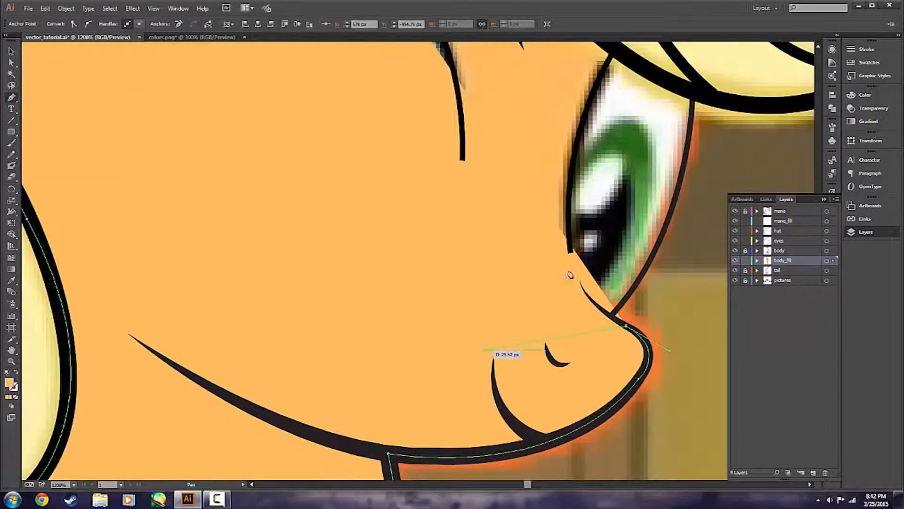
- Extend the fill path from the top of the nose along the crease line to its tip beneath the far eye
{"action": "scroll", "coordinate": [622, 297], "scroll_direction": "up", "scroll_amount": 3}
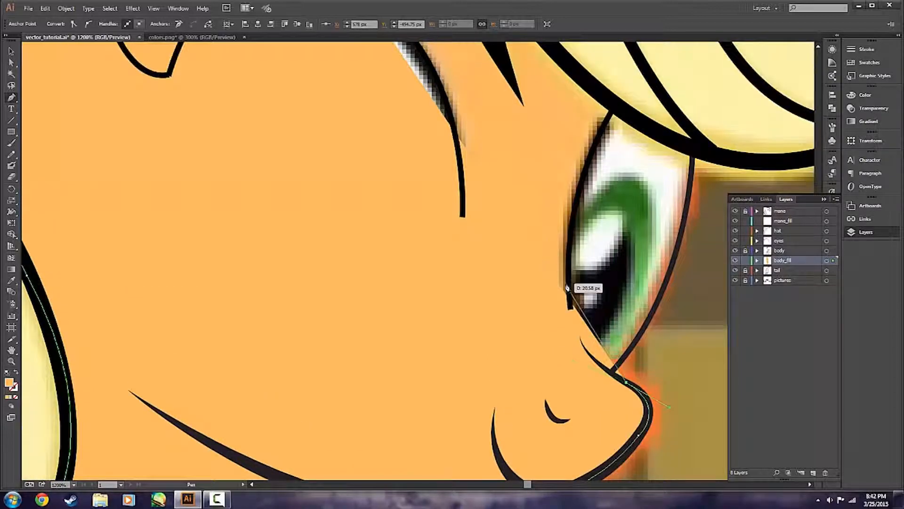
{"action": "scroll", "coordinate": [608, 273], "scroll_direction": "down", "scroll_amount": 1}
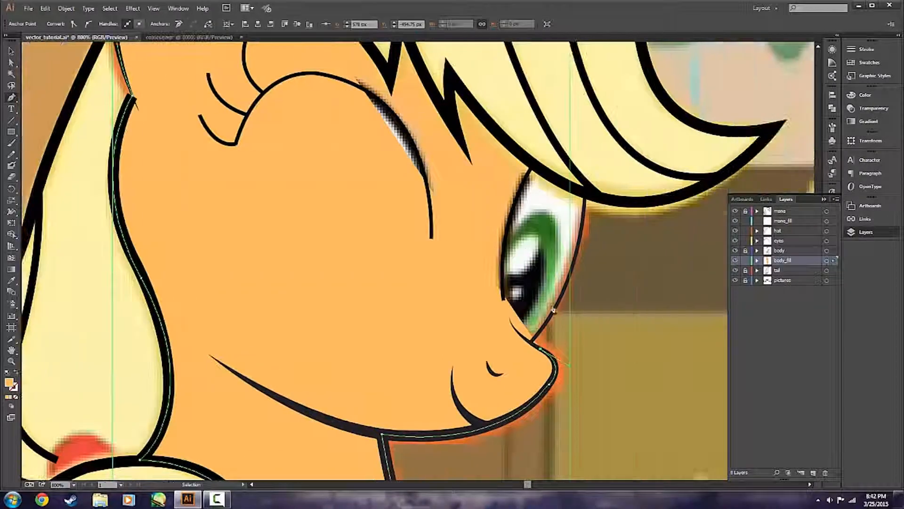
{"action": "scroll", "coordinate": [554, 314], "scroll_direction": "up", "scroll_amount": 3}
{"action": "scroll", "coordinate": [554, 313], "scroll_direction": "down", "scroll_amount": 2}
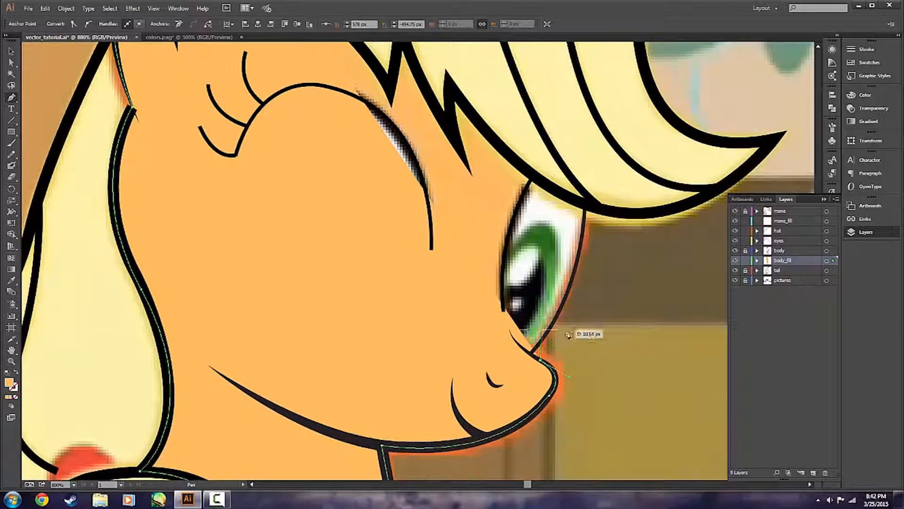
{"action": "left_click_drag", "start_coordinate": [567, 373], "coordinate": [569, 376]}
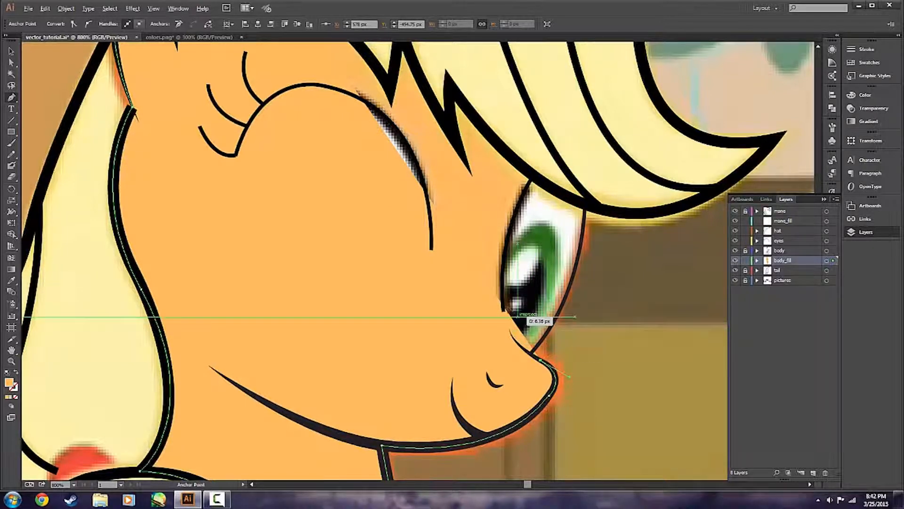
{"action": "scroll", "coordinate": [518, 316], "scroll_direction": "up", "scroll_amount": 3}
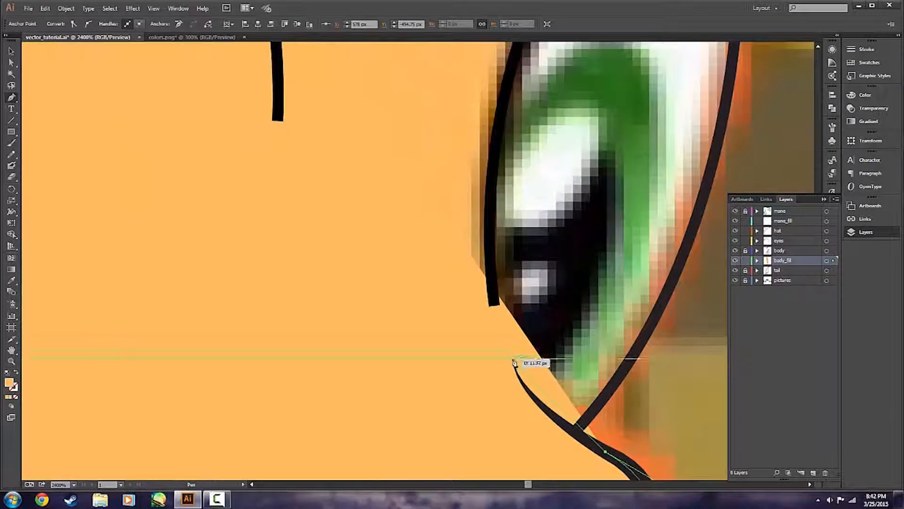
{"action": "left_click_drag", "start_coordinate": [514, 362], "coordinate": [509, 313]}
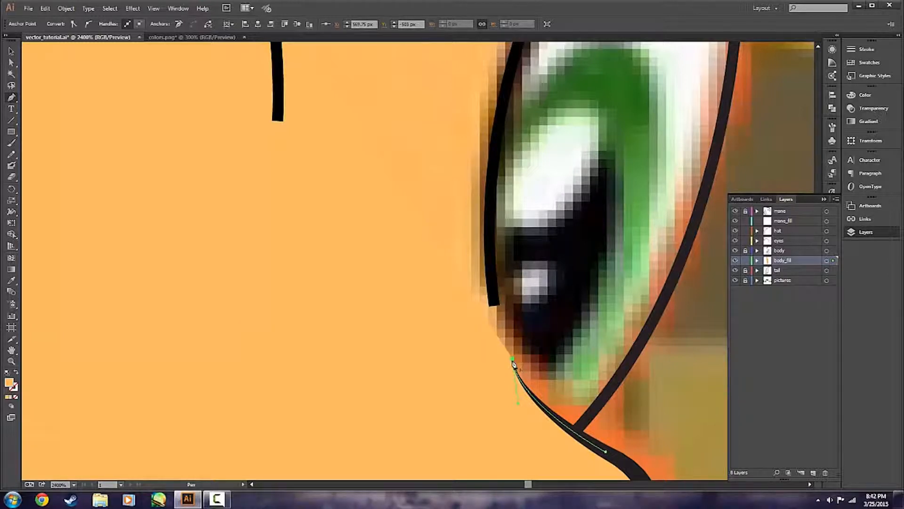
- Lock the eyes layer and extend the fill path from the crease tip onto the lower end of the far eye's outline
{"action": "scroll", "coordinate": [548, 413], "scroll_direction": "up", "scroll_amount": 1}
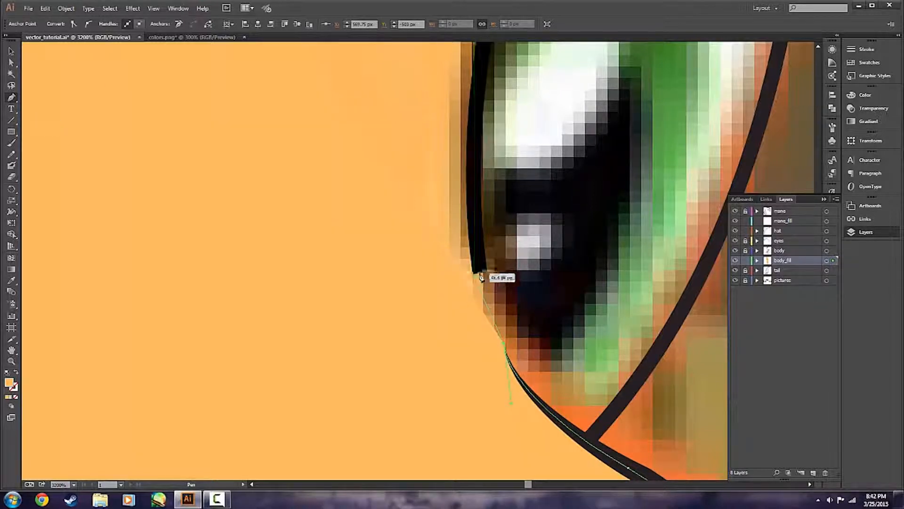
{"action": "left_click_drag", "start_coordinate": [483, 279], "coordinate": [484, 278]}
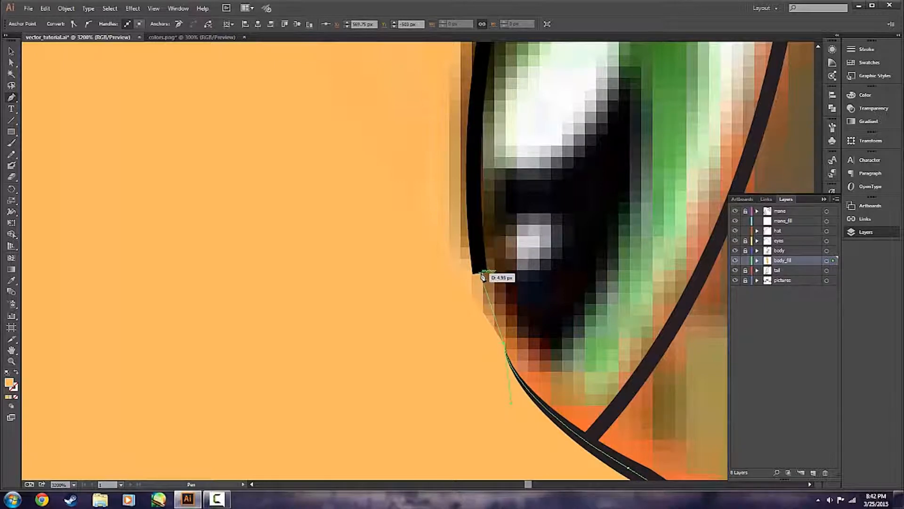
{"action": "left_click_drag", "start_coordinate": [482, 278], "coordinate": [483, 277]}
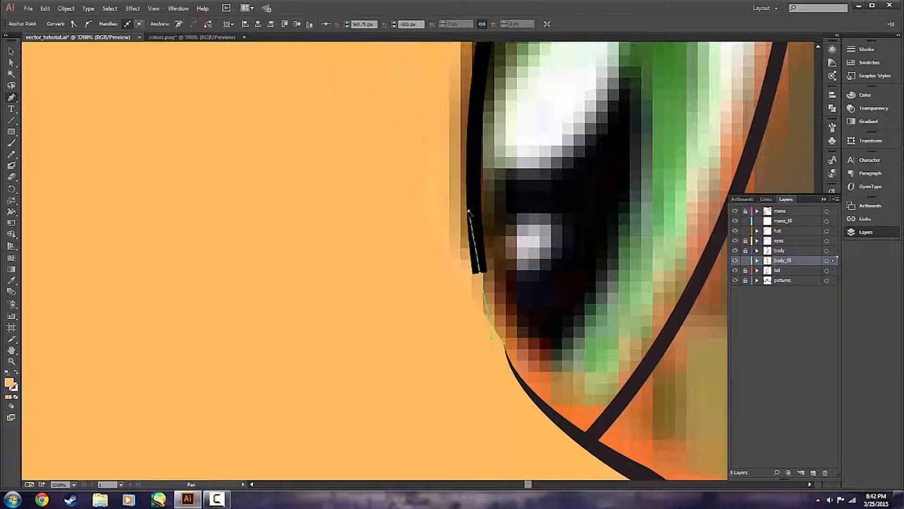
{"action": "left_click_drag", "start_coordinate": [469, 238], "coordinate": [500, 249]}
{"action": "left_click_drag", "start_coordinate": [474, 241], "coordinate": [473, 241]}
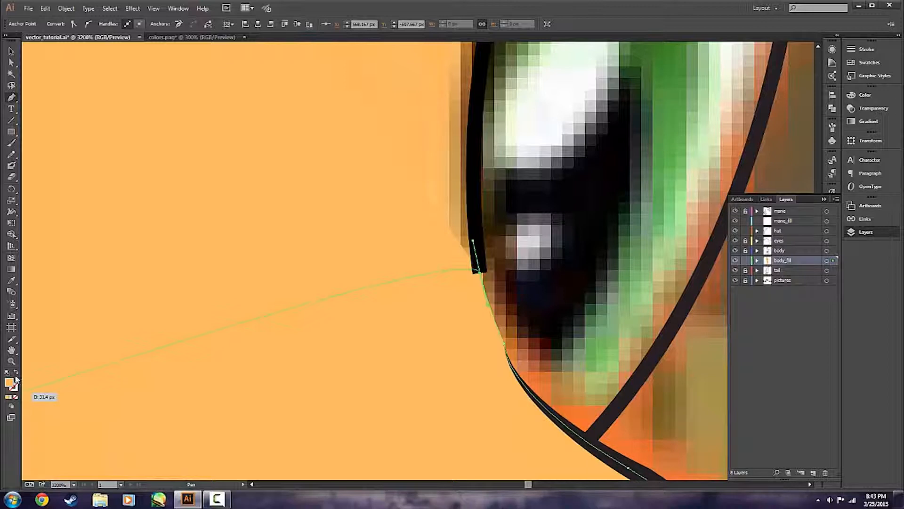
- Inspect the traced path edge between the nose and far eye, temporarily swapping the fill and stroke colours
{"action": "left_click", "coordinate": [17, 375]}
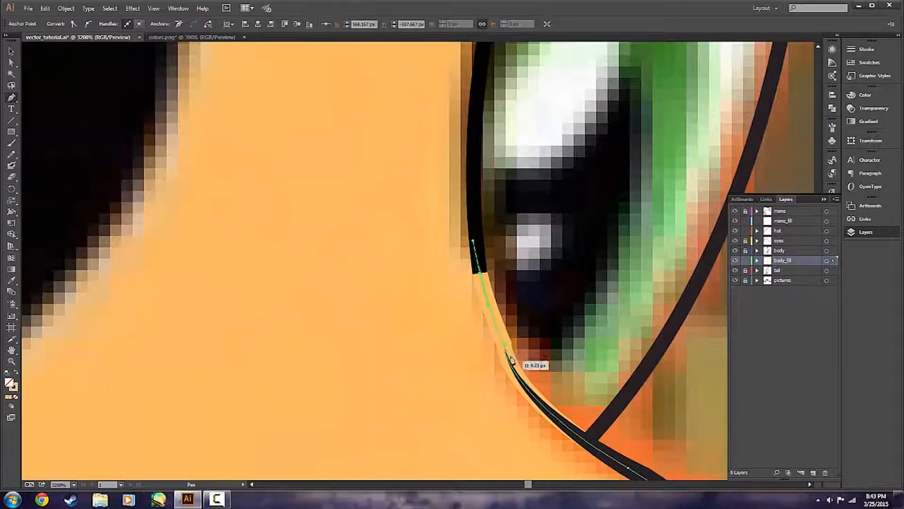
{"action": "left_click", "coordinate": [16, 375]}
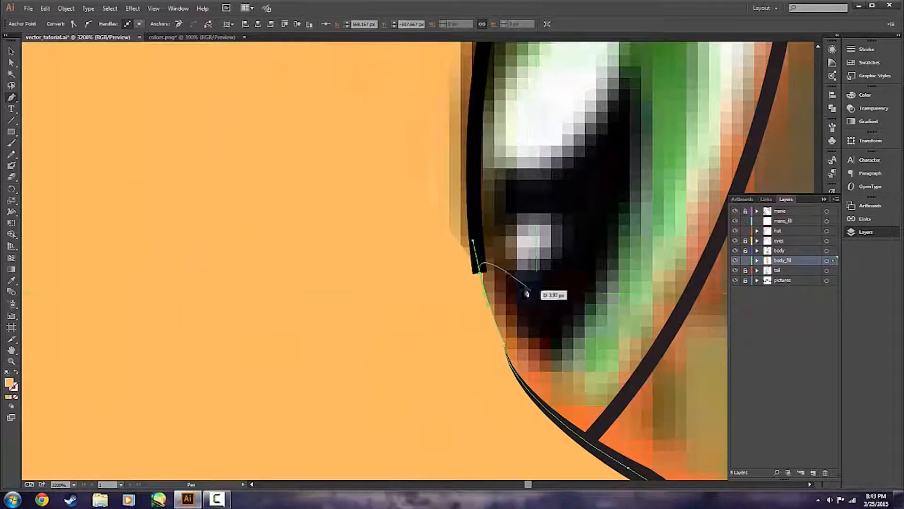
{"action": "scroll", "coordinate": [565, 325], "scroll_direction": "down", "scroll_amount": 2}
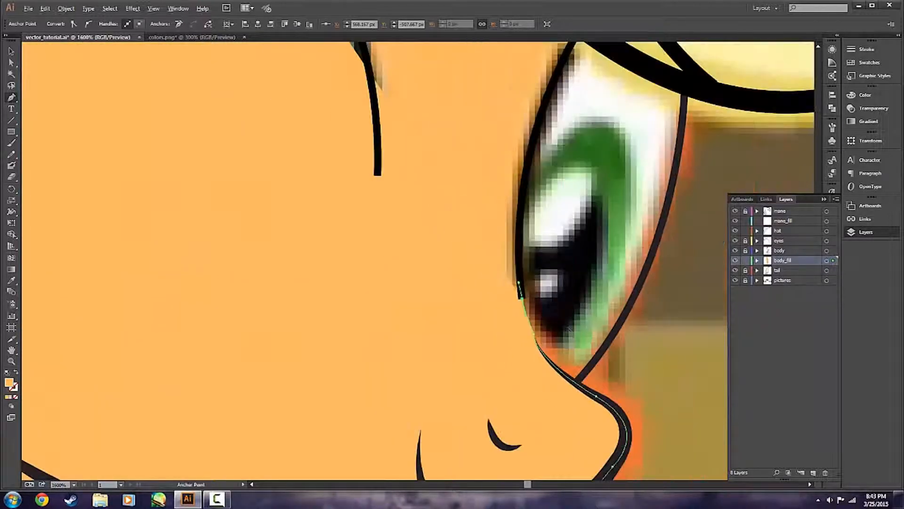
{"action": "scroll", "coordinate": [569, 329], "scroll_direction": "up", "scroll_amount": 2}
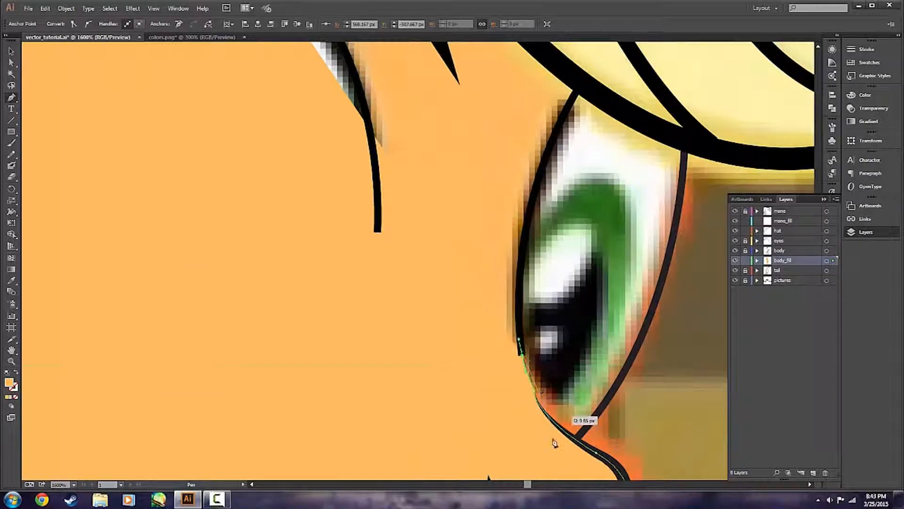
{"action": "scroll", "coordinate": [554, 443], "scroll_direction": "up", "scroll_amount": 2}
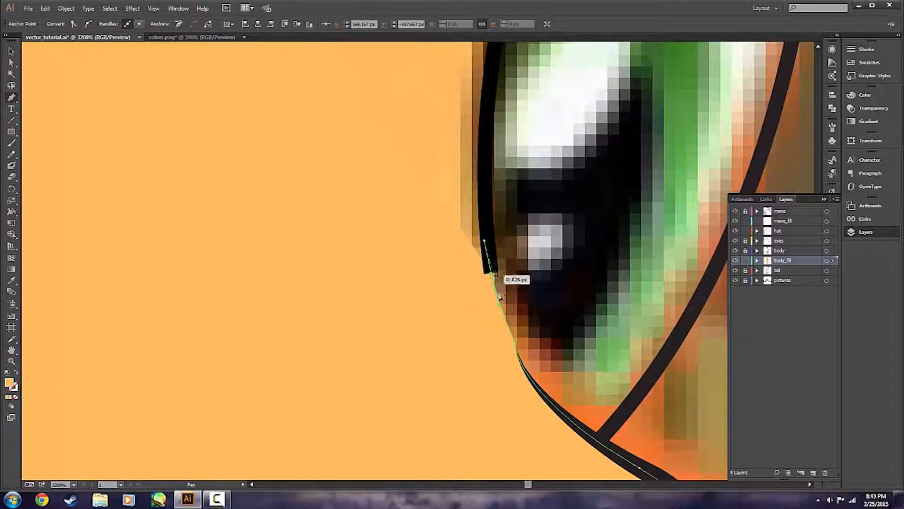
{"action": "scroll", "coordinate": [584, 369], "scroll_direction": "down", "scroll_amount": 1}
{"action": "scroll", "coordinate": [585, 322], "scroll_direction": "down", "scroll_amount": 3}
{"action": "scroll", "coordinate": [579, 321], "scroll_direction": "up", "scroll_amount": 2}
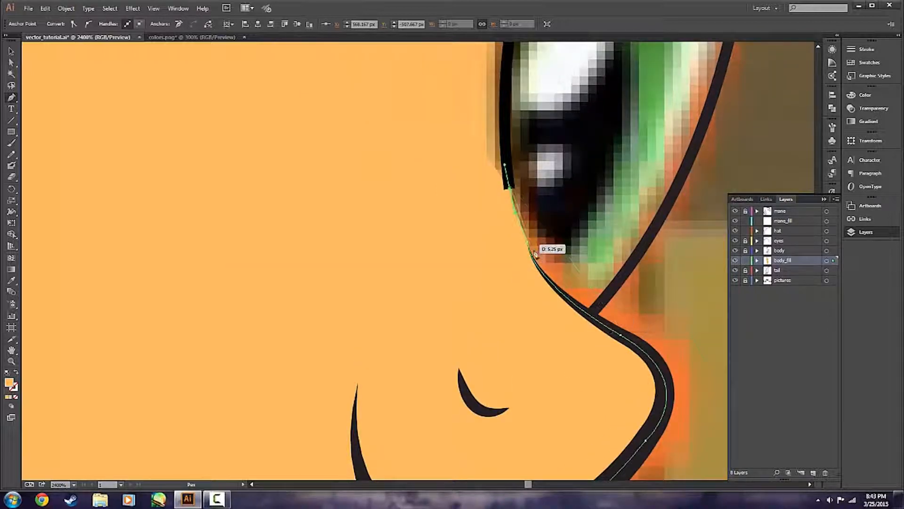
- Extend the fill path up along the far eye's inner outline to where it meets the fringe
{"action": "scroll", "coordinate": [578, 253], "scroll_direction": "down", "scroll_amount": 1}
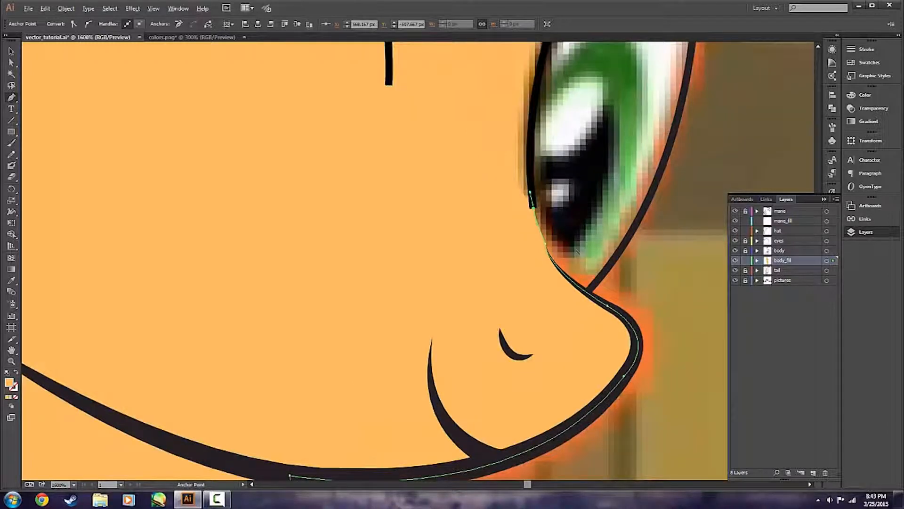
{"action": "scroll", "coordinate": [581, 256], "scroll_direction": "up", "scroll_amount": 4}
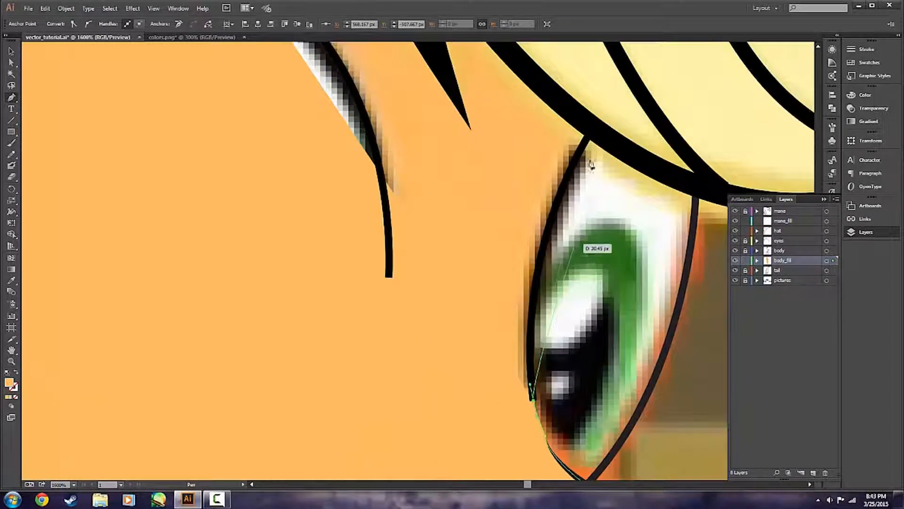
{"action": "left_click", "coordinate": [595, 130]}
{"action": "left_click_drag", "start_coordinate": [621, 108], "coordinate": [672, 53]}
{"action": "scroll", "coordinate": [627, 114], "scroll_direction": "up", "scroll_amount": 1}
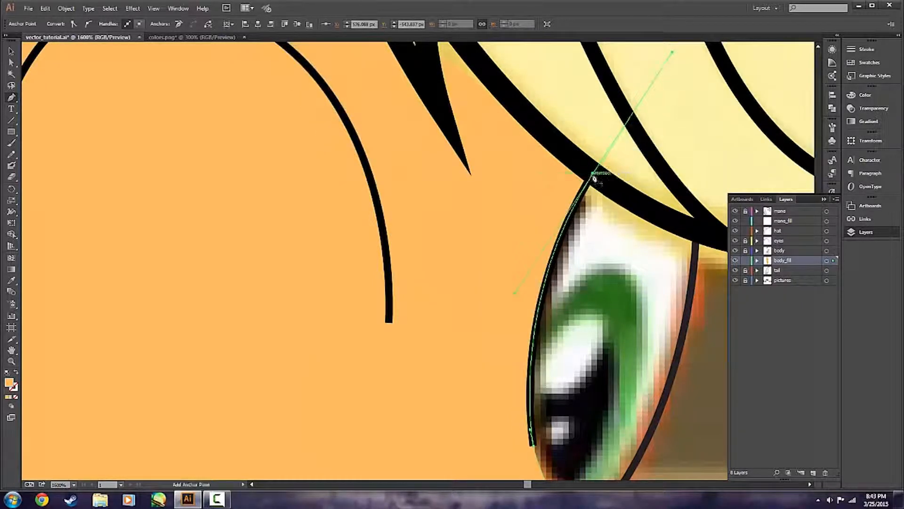
- Continue the fill path along the fringe's lower edge, over the first notch and down to the front spike's tip
{"action": "scroll", "coordinate": [616, 267], "scroll_direction": "down", "scroll_amount": 1}
{"action": "scroll", "coordinate": [614, 267], "scroll_direction": "up", "scroll_amount": 3}
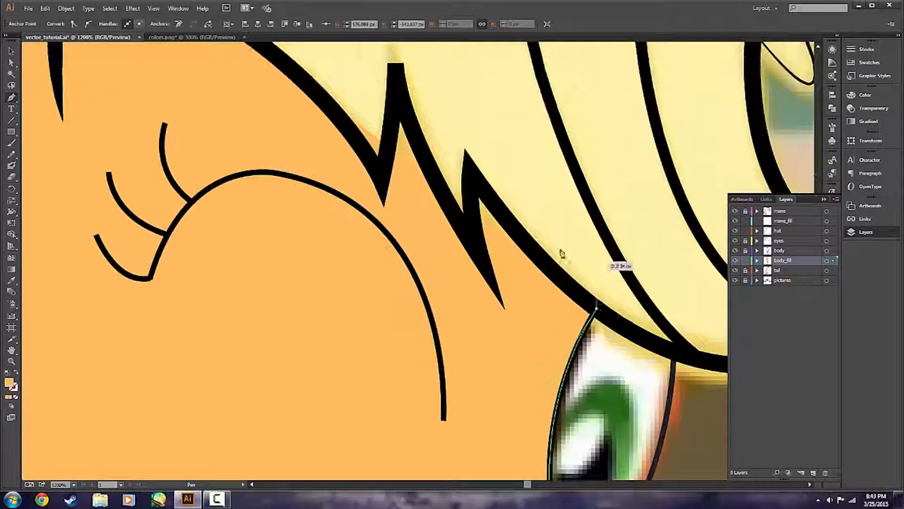
{"action": "left_click_drag", "start_coordinate": [466, 152], "coordinate": [452, 127]}
{"action": "left_click_drag", "start_coordinate": [474, 175], "coordinate": [509, 345]}
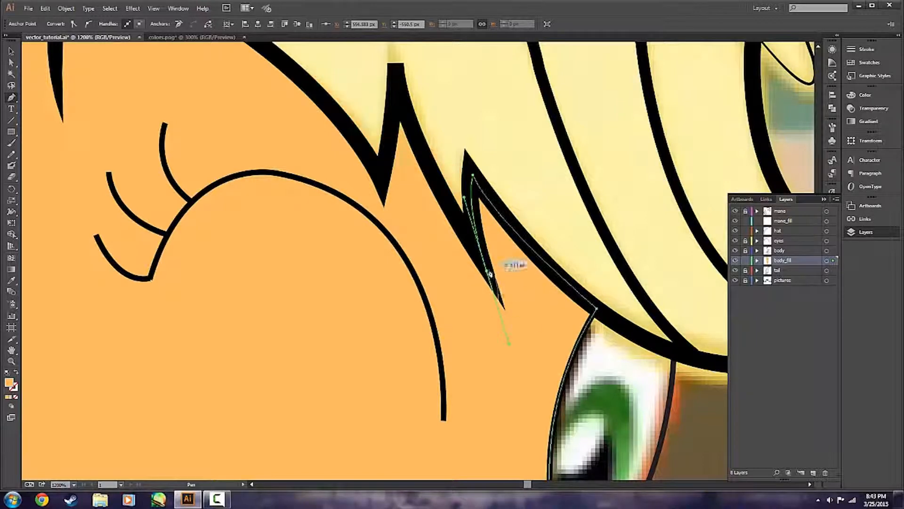
{"action": "left_click", "coordinate": [488, 271]}
- Trace the fill path through the second notch and spike and close it at the base of the ear
{"action": "scroll", "coordinate": [487, 271], "scroll_direction": "up", "scroll_amount": 3}
{"action": "left_click_drag", "start_coordinate": [398, 165], "coordinate": [392, 111]}
{"action": "left_click", "coordinate": [399, 164]}
{"action": "left_click_drag", "start_coordinate": [383, 256], "coordinate": [378, 291]}
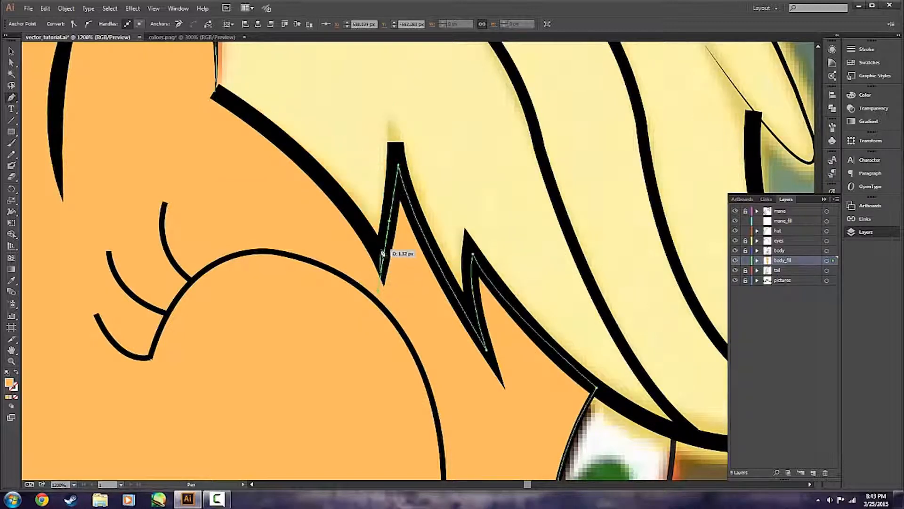
{"action": "left_click", "coordinate": [383, 256]}
{"action": "scroll", "coordinate": [383, 257], "scroll_direction": "up", "scroll_amount": 3}
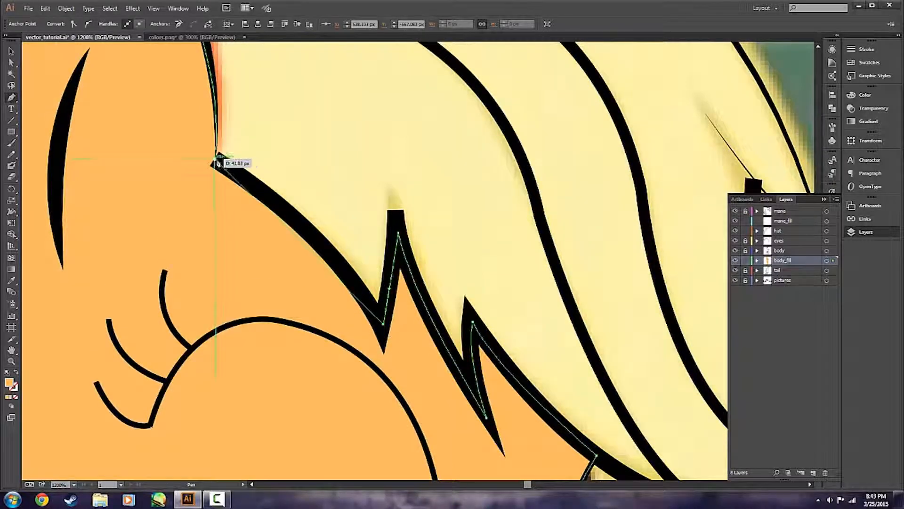
{"action": "left_click", "coordinate": [215, 163]}
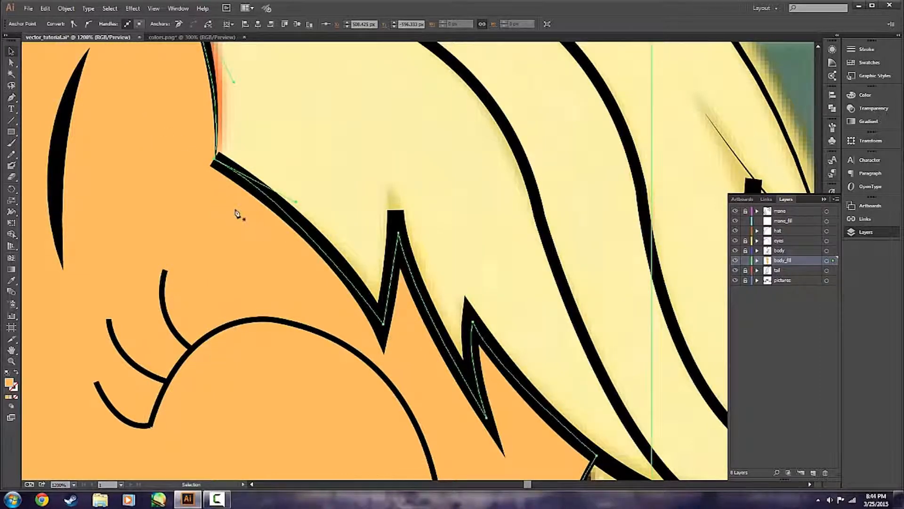
- Move the finished orange fill shape aside to check it, undo the move and deselect the shape
{"action": "key", "text": "v"}
{"action": "scroll", "coordinate": [236, 210], "scroll_direction": "down", "scroll_amount": 5}
{"action": "left_click_drag", "start_coordinate": [255, 357], "coordinate": [518, 229]}
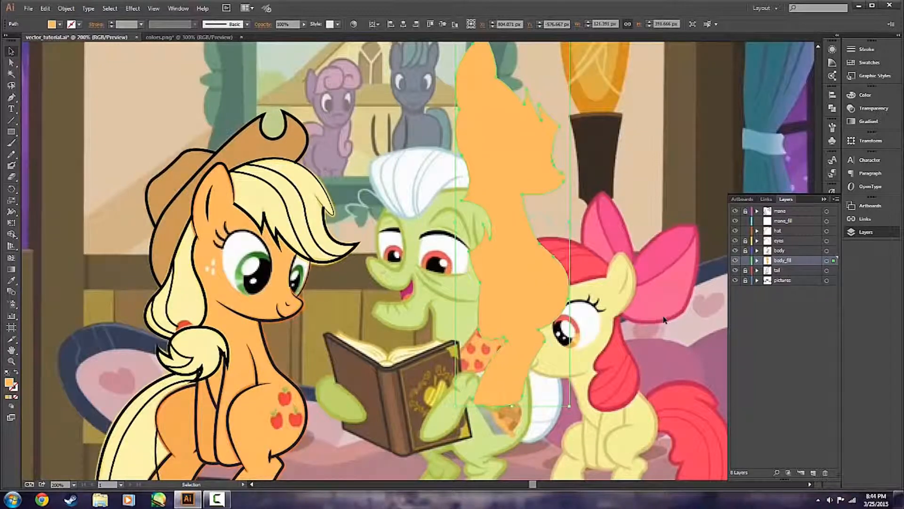
{"action": "key", "text": "ctrl+z"}
{"action": "left_click", "coordinate": [476, 303]}
{"action": "scroll", "coordinate": [517, 329], "scroll_direction": "left", "scroll_amount": 2}
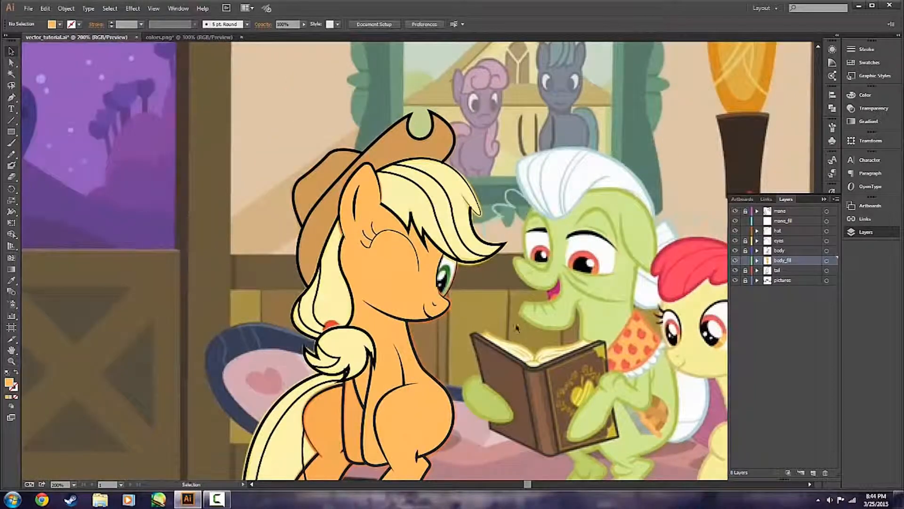
{"action": "scroll", "coordinate": [517, 329], "scroll_direction": "down", "scroll_amount": 2}
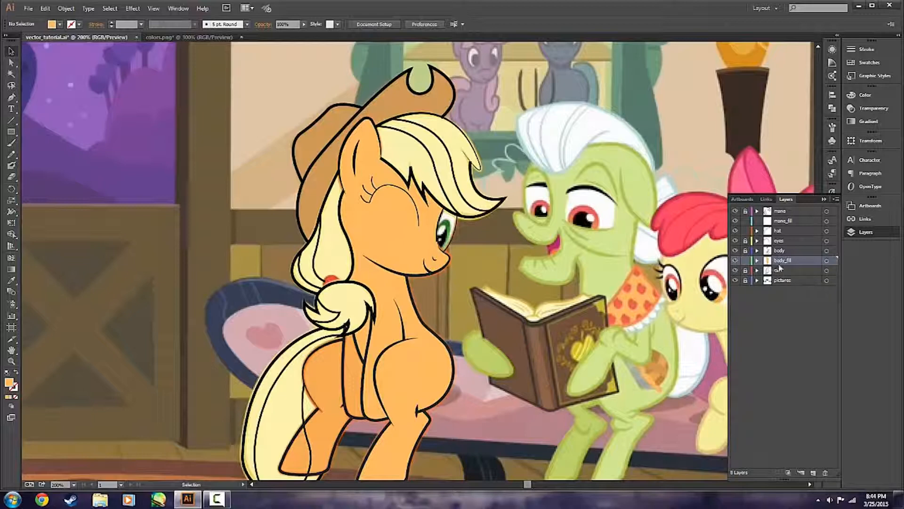
- Hide the pictures layer to examine the orange fill beneath the outlines, and show the layer again
{"action": "left_click", "coordinate": [735, 280]}
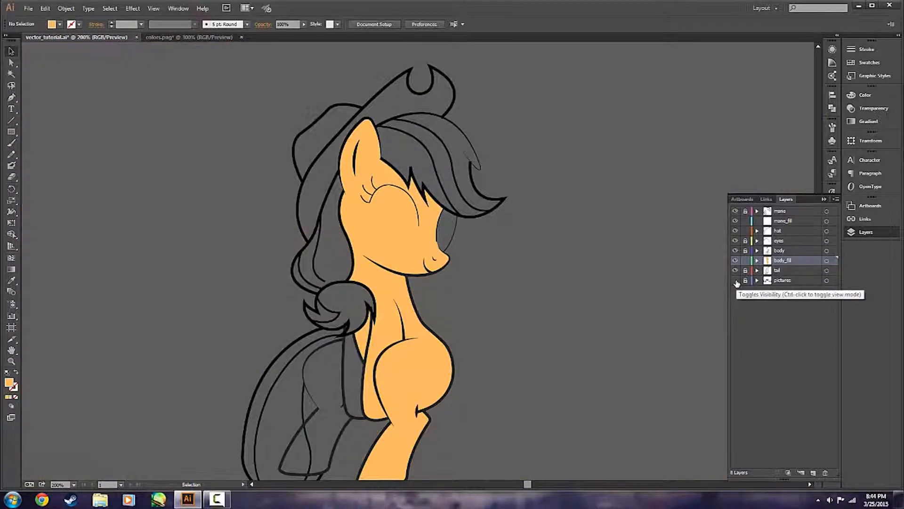
{"action": "scroll", "coordinate": [599, 275], "scroll_direction": "down", "scroll_amount": 2}
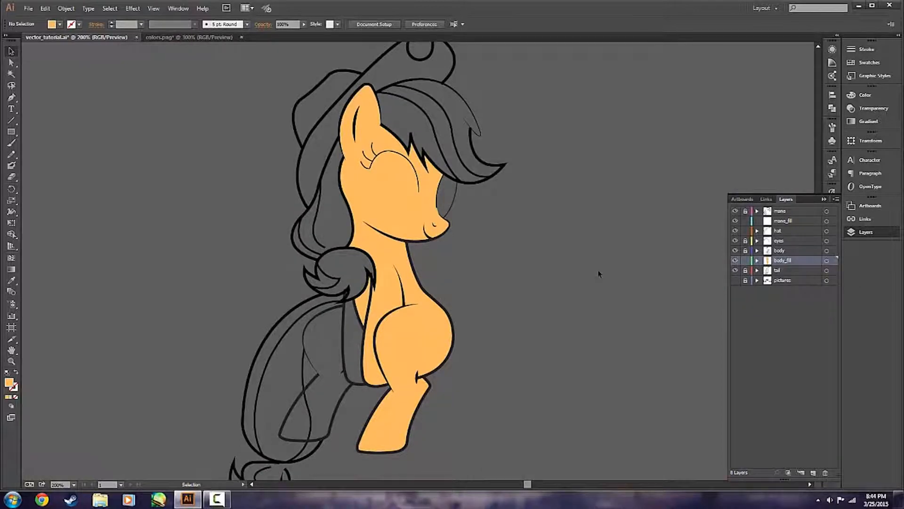
{"action": "scroll", "coordinate": [599, 274], "scroll_direction": "down", "scroll_amount": 1}
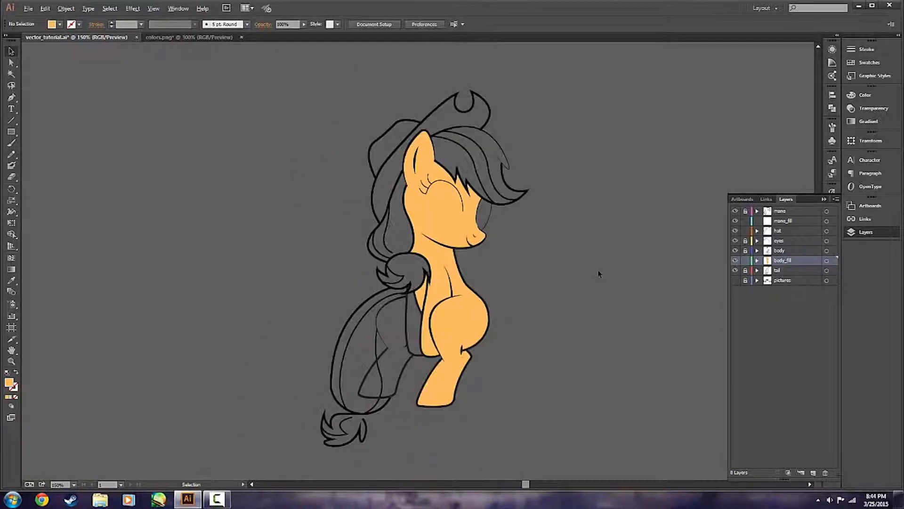
{"action": "left_click", "coordinate": [733, 281]}
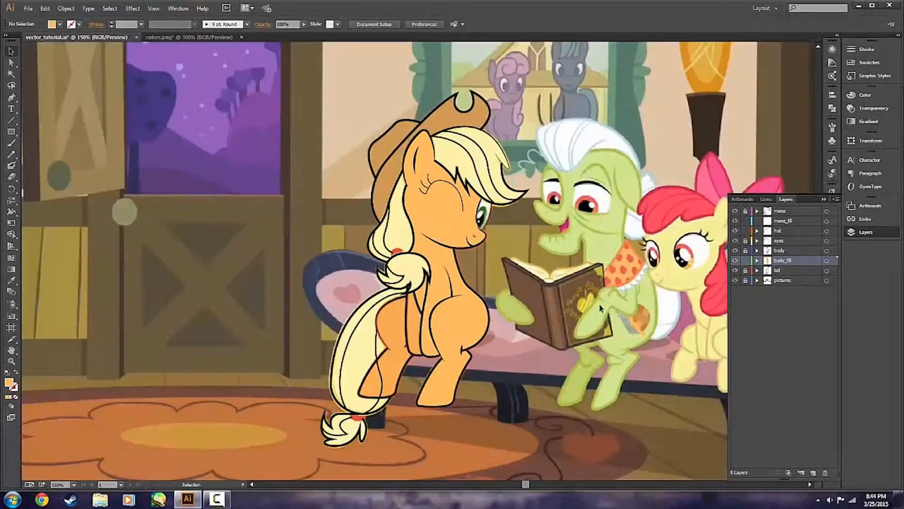
- Lock the body_fill layer and make mane_fill the active layer
{"action": "scroll", "coordinate": [599, 303], "scroll_direction": "up", "scroll_amount": 1}
{"action": "scroll", "coordinate": [531, 283], "scroll_direction": "up", "scroll_amount": 3}
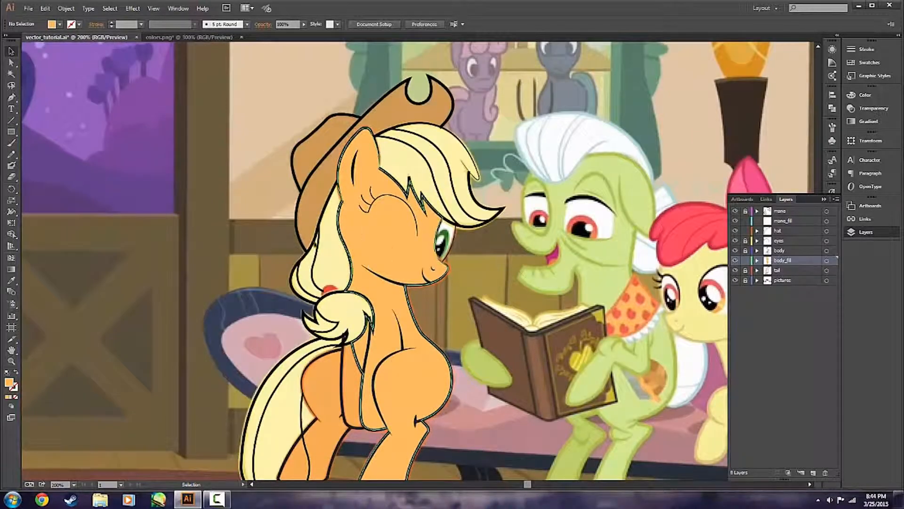
{"action": "left_click", "coordinate": [744, 261]}
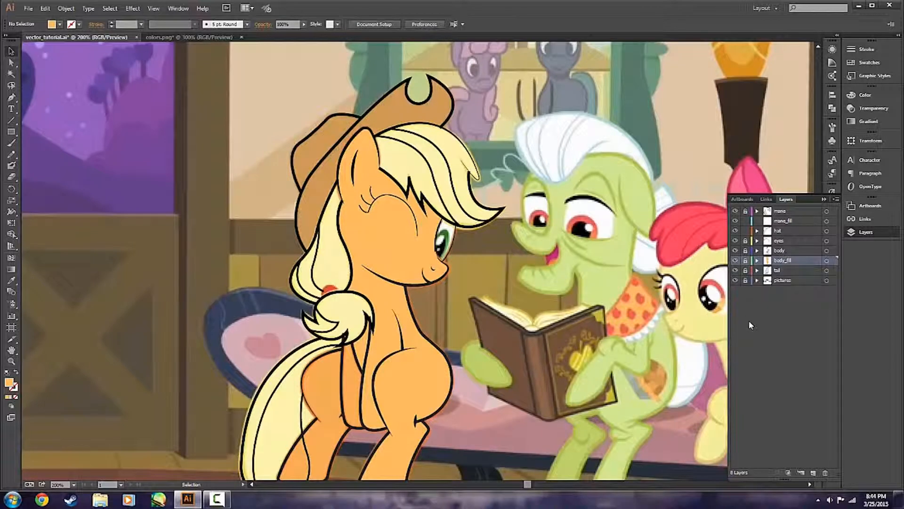
{"action": "left_click", "coordinate": [799, 219]}
- Sample Applejack's pale yellow mane colour (#FFFAAB) in colors.png and return to vector_tutorial.ai
{"action": "left_click", "coordinate": [162, 37]}
{"action": "key", "text": "i"}
{"action": "left_click", "coordinate": [321, 177]}
{"action": "double_click", "coordinate": [8, 382]}
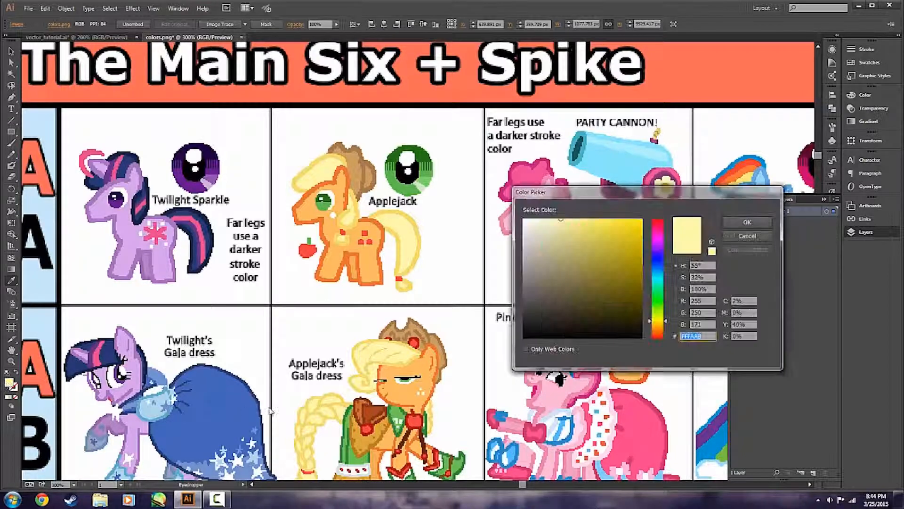
{"action": "left_click", "coordinate": [743, 236]}
{"action": "left_click", "coordinate": [16, 54]}
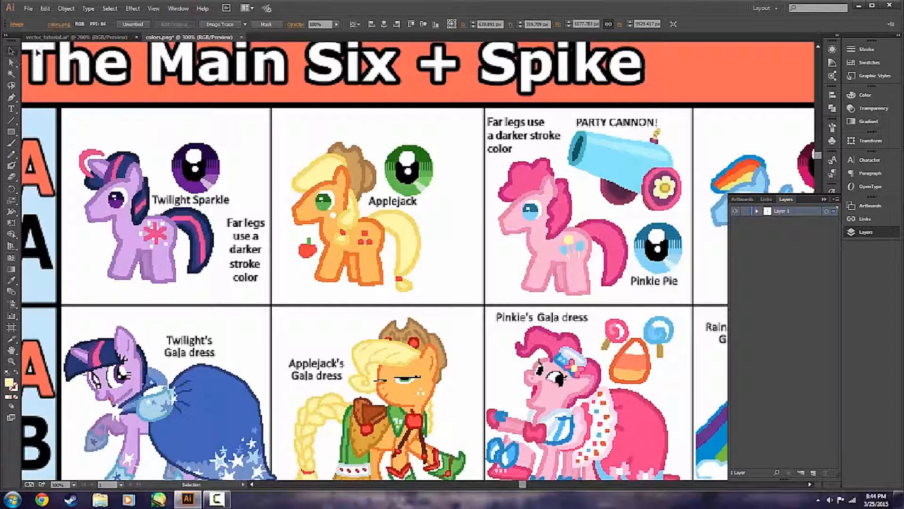
{"action": "left_click", "coordinate": [74, 37]}
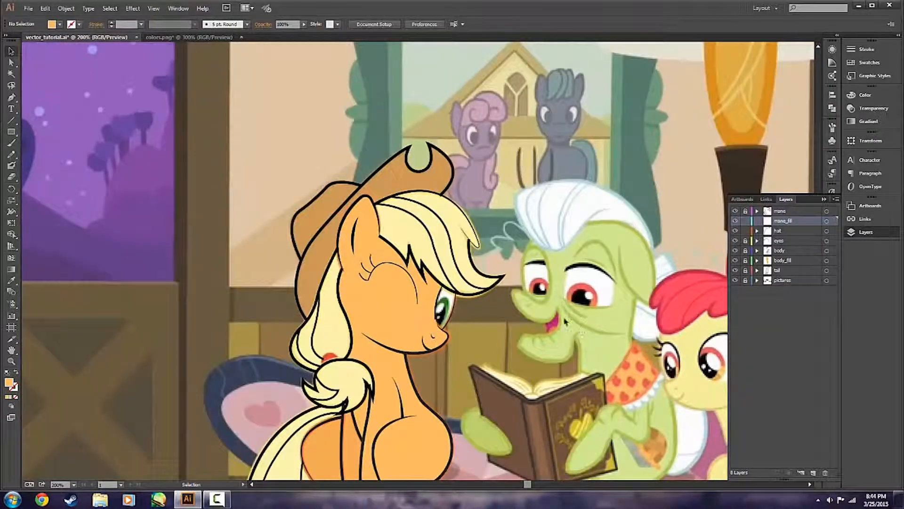
- Start a pale yellow fill path at the ear and trace the fringe's upper outline to the front curl's tip
{"action": "key", "text": "p"}
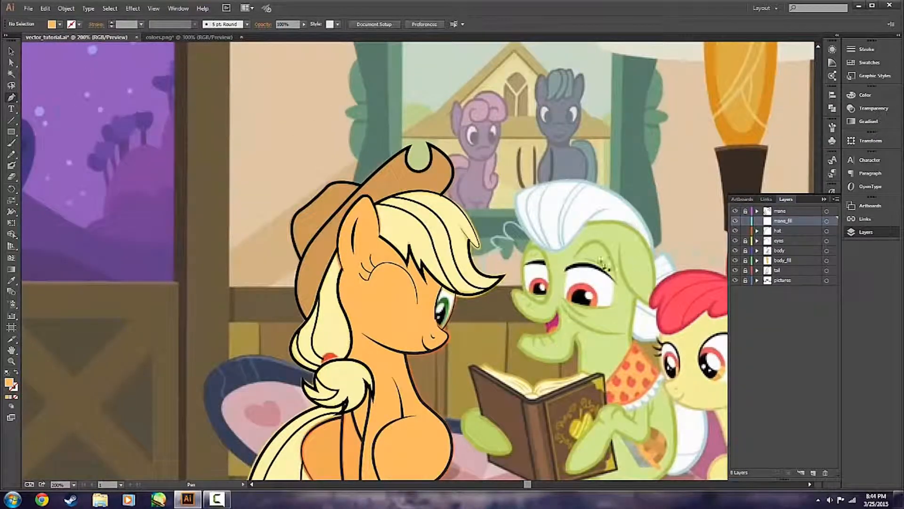
{"action": "scroll", "coordinate": [418, 243], "scroll_direction": "up", "scroll_amount": 2}
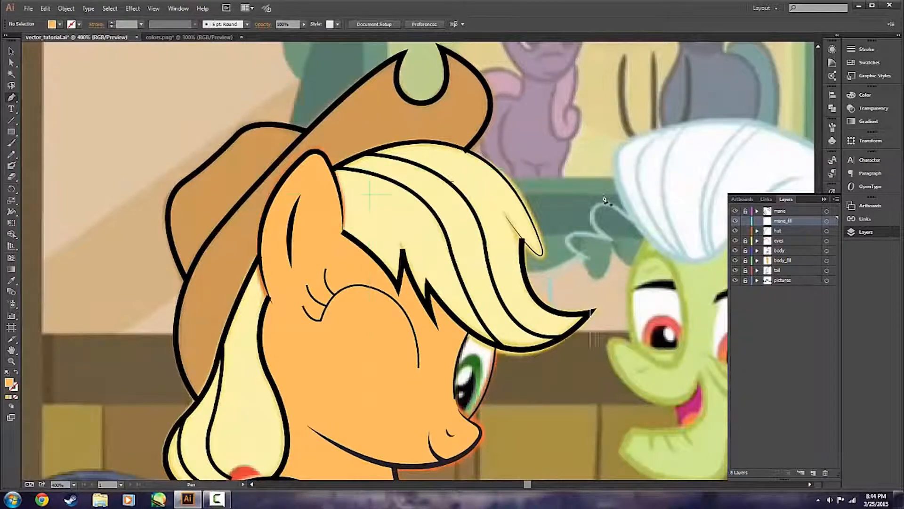
{"action": "scroll", "coordinate": [380, 384], "scroll_direction": "down", "scroll_amount": 4}
{"action": "scroll", "coordinate": [608, 251], "scroll_direction": "up", "scroll_amount": 3}
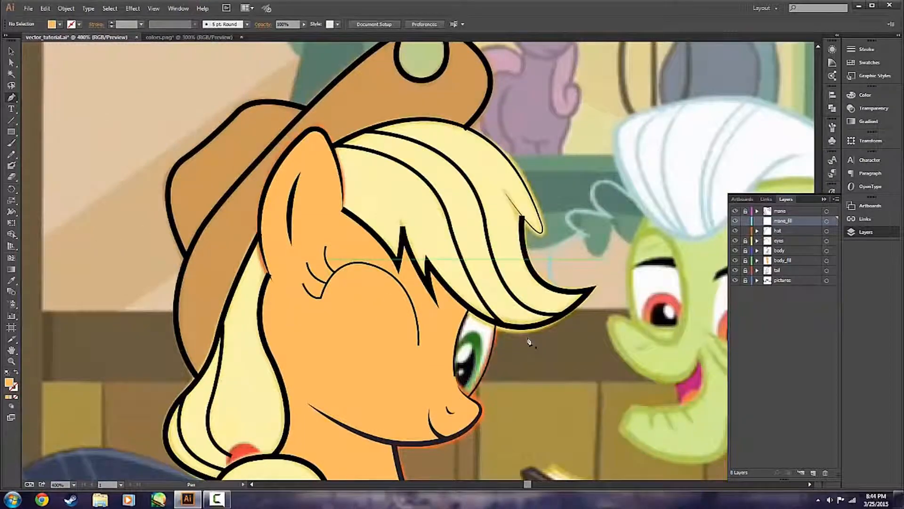
{"action": "left_click", "coordinate": [332, 147]}
{"action": "left_click_drag", "start_coordinate": [474, 131], "coordinate": [533, 166]}
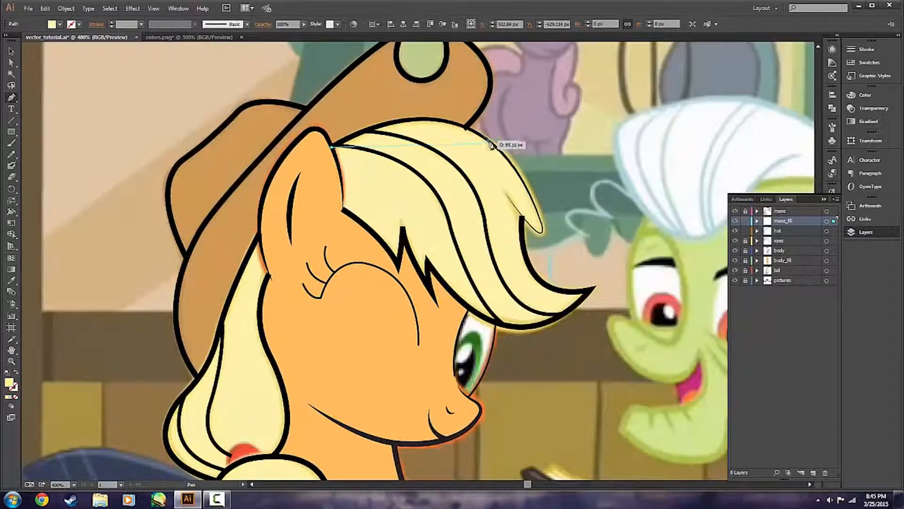
{"action": "left_click_drag", "start_coordinate": [485, 141], "coordinate": [494, 152]}
{"action": "left_click_drag", "start_coordinate": [542, 226], "coordinate": [549, 251]}
- Extend the mane fill path from the front curl into its notch and out to the fringe's pointed end
{"action": "scroll", "coordinate": [548, 224], "scroll_direction": "up", "scroll_amount": 2}
{"action": "left_click_drag", "start_coordinate": [499, 211], "coordinate": [460, 161]}
{"action": "left_click", "coordinate": [499, 210]}
{"action": "left_click_drag", "start_coordinate": [635, 358], "coordinate": [781, 337]}
{"action": "scroll", "coordinate": [659, 329], "scroll_direction": "down", "scroll_amount": 2}
{"action": "left_click", "coordinate": [635, 292]}
- Trace the mane fill path back along the fringe's lower edge and through its two spikes
{"action": "scroll", "coordinate": [436, 361], "scroll_direction": "down", "scroll_amount": 1}
{"action": "left_click_drag", "start_coordinate": [335, 258], "coordinate": [245, 146]}
{"action": "scroll", "coordinate": [240, 235], "scroll_direction": "down", "scroll_amount": 1}
{"action": "scroll", "coordinate": [264, 330], "scroll_direction": "up", "scroll_amount": 1}
{"action": "left_click", "coordinate": [354, 329]}
{"action": "left_click", "coordinate": [360, 377]}
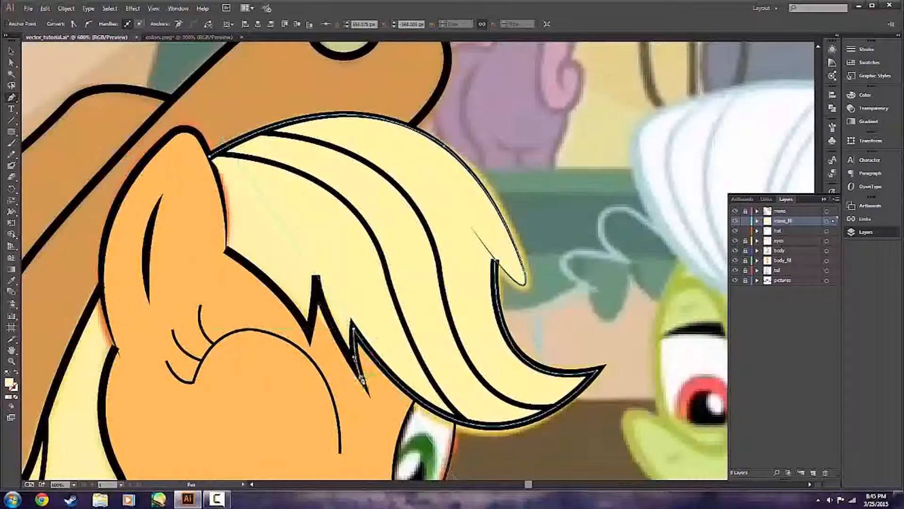
{"action": "left_click_drag", "start_coordinate": [318, 297], "coordinate": [317, 285]}
{"action": "left_click", "coordinate": [310, 331]}
- Close the fringe fill path along the ear's front edge and deselect the shape
{"action": "left_click_drag", "start_coordinate": [227, 251], "coordinate": [206, 246]}
{"action": "scroll", "coordinate": [208, 245], "scroll_direction": "up", "scroll_amount": 1}
{"action": "left_click_drag", "start_coordinate": [344, 177], "coordinate": [326, 147]}
{"action": "left_click", "coordinate": [375, 256], "text": "ctrl"}
{"action": "scroll", "coordinate": [375, 256], "scroll_direction": "down", "scroll_amount": 3}
{"action": "scroll", "coordinate": [301, 306], "scroll_direction": "down", "scroll_amount": 3}
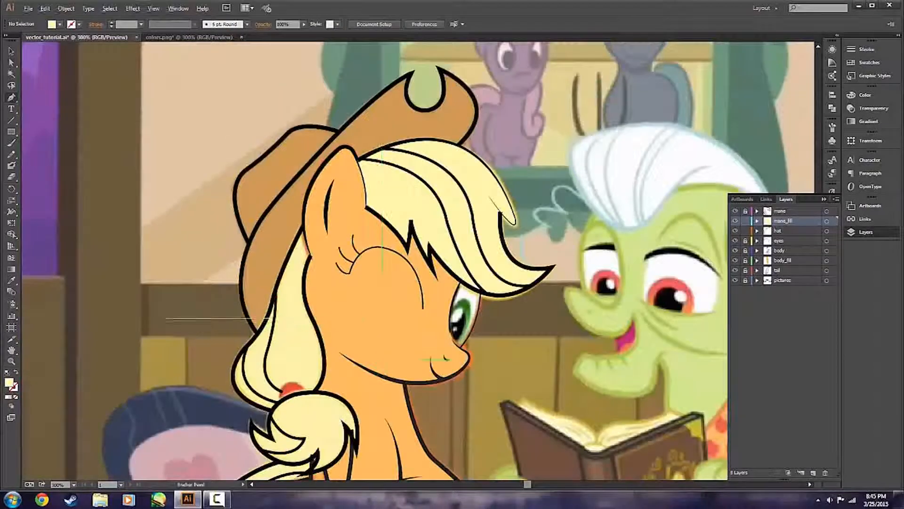
- Start a second mane fill path beneath the ear and trace the back hair's outer edge down to the tied bunch
{"action": "scroll", "coordinate": [189, 320], "scroll_direction": "up", "scroll_amount": 2}
{"action": "left_click", "coordinate": [444, 132]}
{"action": "scroll", "coordinate": [424, 189], "scroll_direction": "down", "scroll_amount": 1}
{"action": "left_click_drag", "start_coordinate": [387, 232], "coordinate": [353, 336]}
{"action": "left_click", "coordinate": [387, 232]}
{"action": "scroll", "coordinate": [377, 254], "scroll_direction": "down", "scroll_amount": 2}
{"action": "left_click_drag", "start_coordinate": [330, 273], "coordinate": [285, 311]}
{"action": "scroll", "coordinate": [330, 278], "scroll_direction": "down", "scroll_amount": 2}
{"action": "left_click_drag", "start_coordinate": [382, 333], "coordinate": [553, 285]}
{"action": "left_click", "coordinate": [382, 333]}
- Extend the back hair fill path around the spiky ends of the tied bunch, undoing the misplaced spike anchor
{"action": "scroll", "coordinate": [382, 332], "scroll_direction": "down", "scroll_amount": 2}
{"action": "left_click", "coordinate": [386, 336]}
{"action": "left_click", "coordinate": [340, 302]}
{"action": "key", "text": "ctrl+z"}
{"action": "left_click_drag", "start_coordinate": [388, 375], "coordinate": [444, 400]}
{"action": "left_click_drag", "start_coordinate": [472, 359], "coordinate": [505, 319]}
{"action": "left_click", "coordinate": [472, 359]}
{"action": "left_click_drag", "start_coordinate": [446, 402], "coordinate": [427, 417]}
{"action": "left_click", "coordinate": [447, 401]}
- Continue the back hair fill path around the far spikes of the tied bunch and over its rounded top
{"action": "left_click_drag", "start_coordinate": [527, 308], "coordinate": [513, 216]}
{"action": "left_click", "coordinate": [527, 307]}
{"action": "left_click_drag", "start_coordinate": [550, 352], "coordinate": [557, 375]}
{"action": "left_click", "coordinate": [549, 353]}
{"action": "left_click_drag", "start_coordinate": [467, 239], "coordinate": [354, 236]}
- Close the back hair fill path up along the cheek to the ear, deselect it and save the document
{"action": "scroll", "coordinate": [467, 244], "scroll_direction": "up", "scroll_amount": 10}
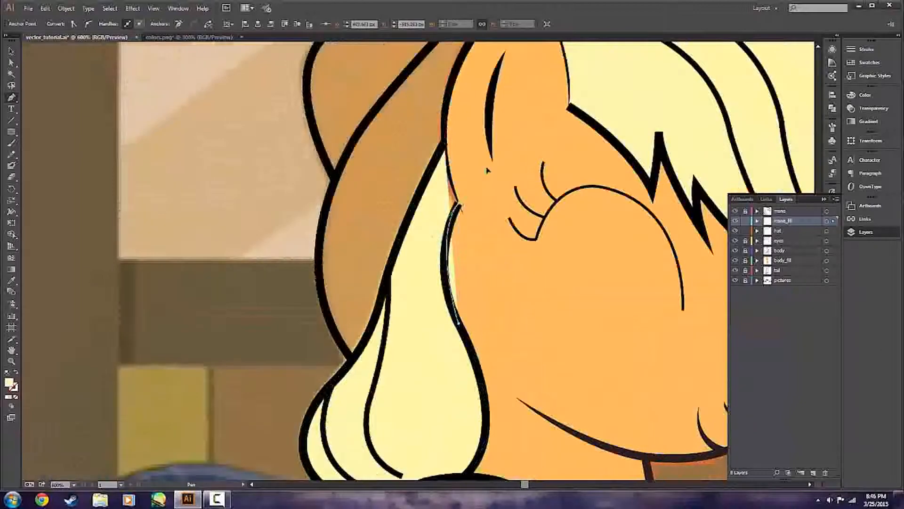
{"action": "left_click", "coordinate": [456, 261]}
{"action": "left_click_drag", "start_coordinate": [444, 199], "coordinate": [446, 177]}
{"action": "key", "text": "a"}
{"action": "left_click", "coordinate": [262, 327]}
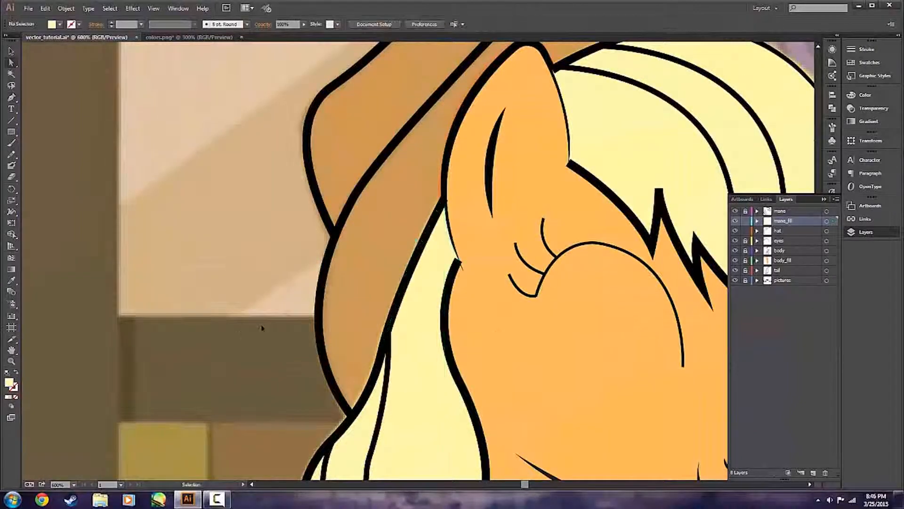
{"action": "key", "text": "ctrl+s"}
- Create a new layer and place it directly beneath the tail layer
{"action": "scroll", "coordinate": [594, 355], "scroll_direction": "down", "scroll_amount": 3}
{"action": "scroll", "coordinate": [596, 357], "scroll_direction": "right", "scroll_amount": 5}
{"action": "scroll", "coordinate": [490, 313], "scroll_direction": "down", "scroll_amount": 6}
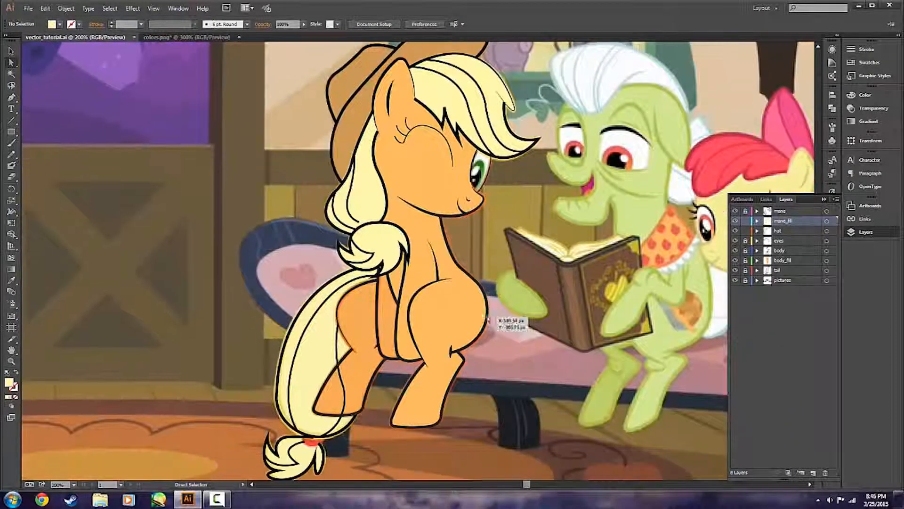
{"action": "scroll", "coordinate": [488, 321], "scroll_direction": "down", "scroll_amount": 1}
{"action": "left_click", "coordinate": [789, 271]}
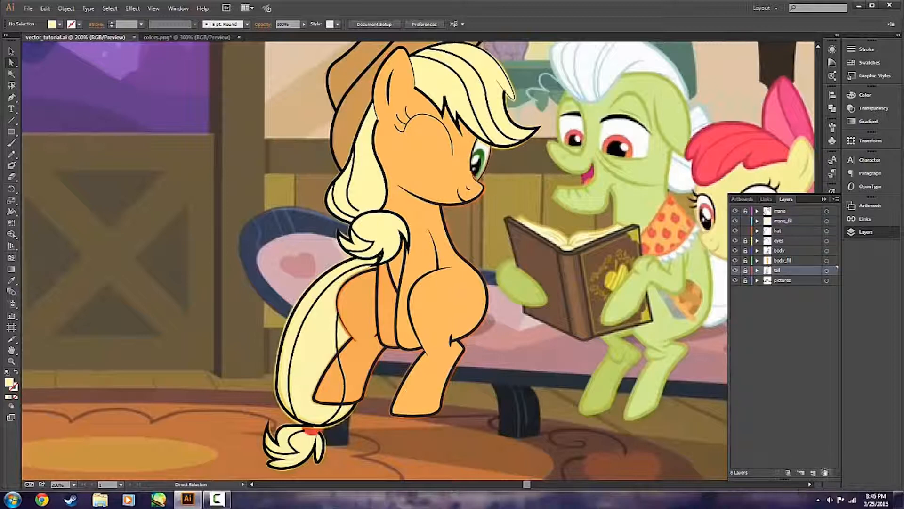
{"action": "left_click", "coordinate": [813, 472]}
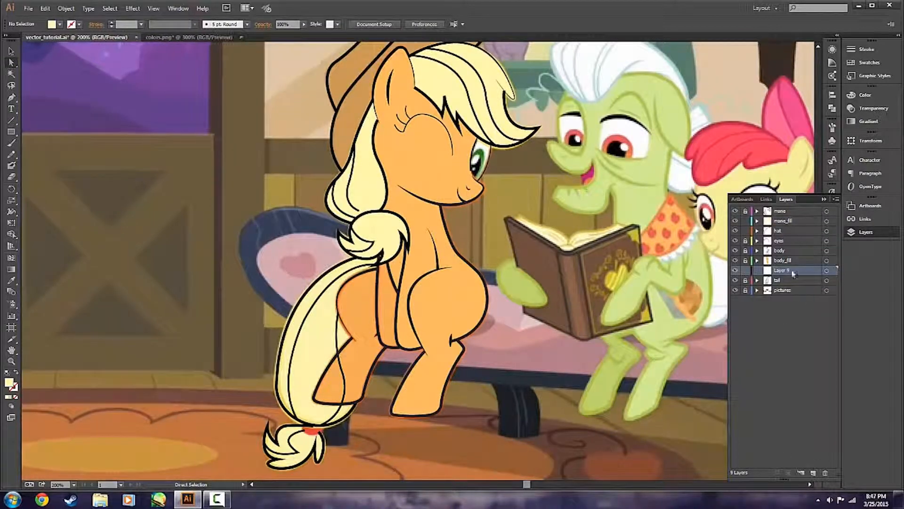
{"action": "left_click_drag", "start_coordinate": [790, 280], "coordinate": [791, 286]}
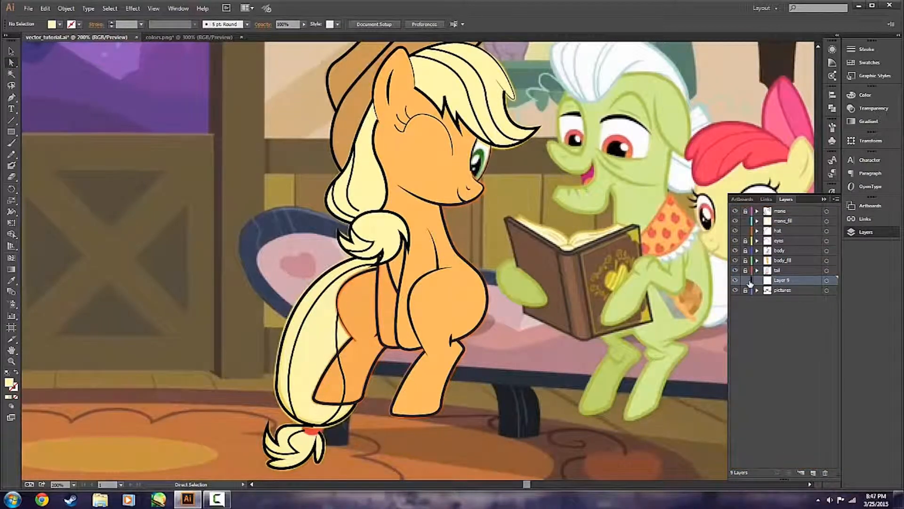
- Set the colour of the new layer beneath the tail layer to Green
{"action": "double_click", "coordinate": [796, 281]}
{"action": "left_click", "coordinate": [440, 225]}
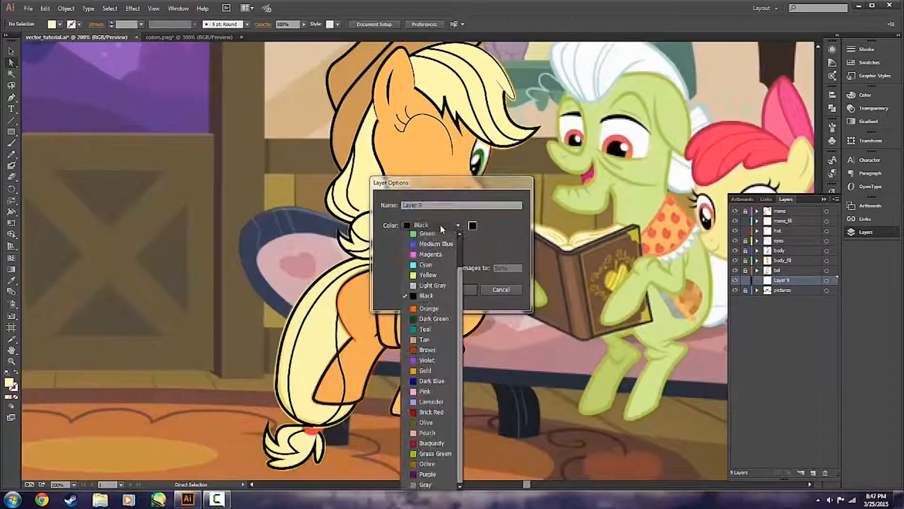
{"action": "scroll", "coordinate": [449, 321], "scroll_direction": "up", "scroll_amount": 1}
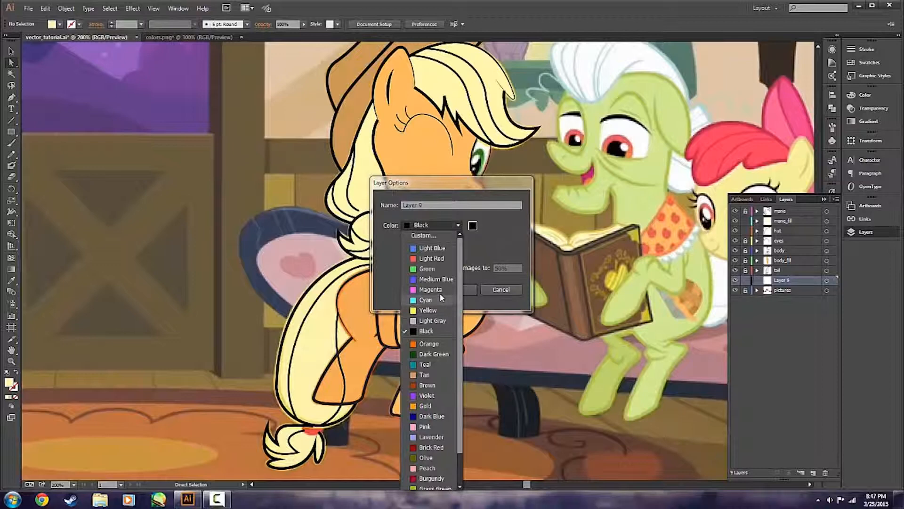
{"action": "left_click", "coordinate": [445, 269]}
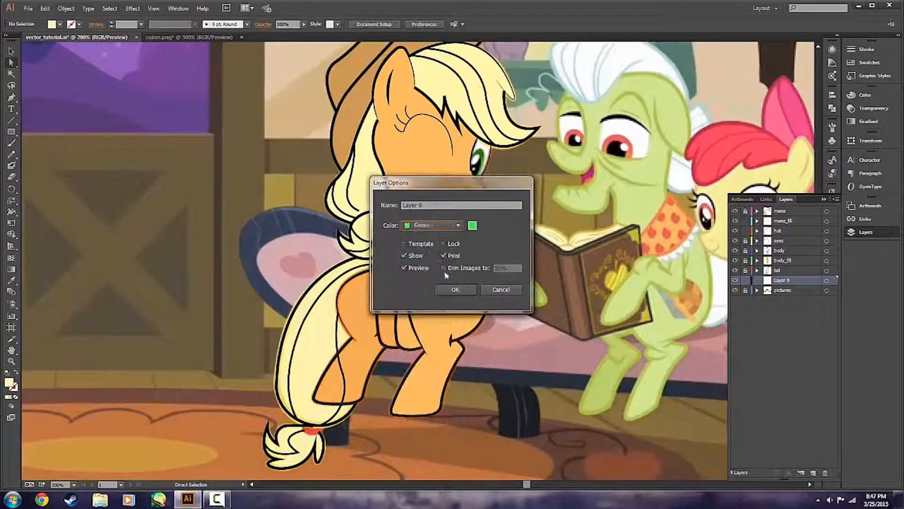
{"action": "left_click", "coordinate": [461, 291]}
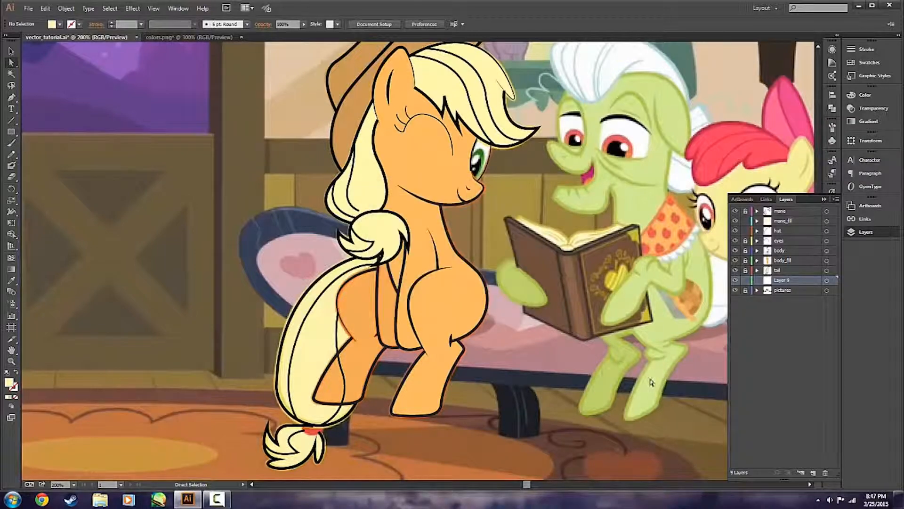
- Start the tail fill path beneath the hair bunch and trace the tail's outer edge down to the tie, undoing the misplaced anchor
{"action": "key", "text": "p"}
{"action": "scroll", "coordinate": [271, 325], "scroll_direction": "up", "scroll_amount": 1}
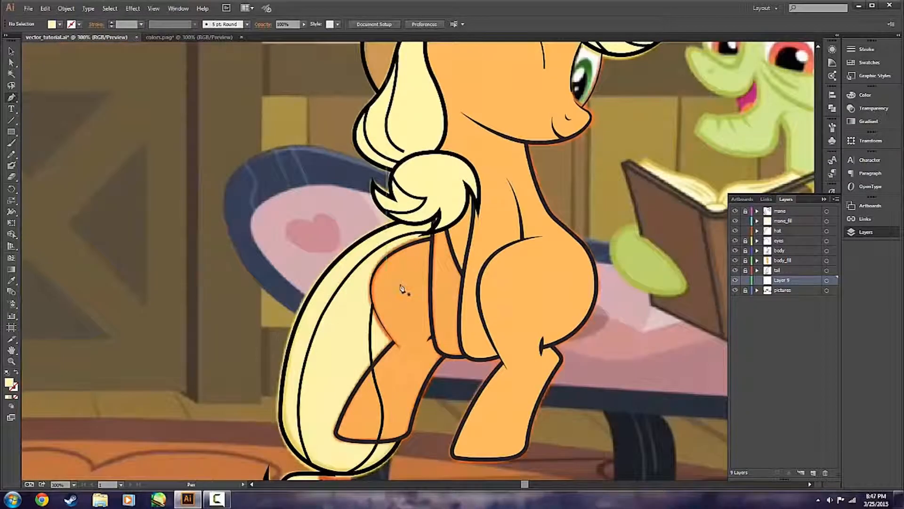
{"action": "scroll", "coordinate": [394, 291], "scroll_direction": "up", "scroll_amount": 1}
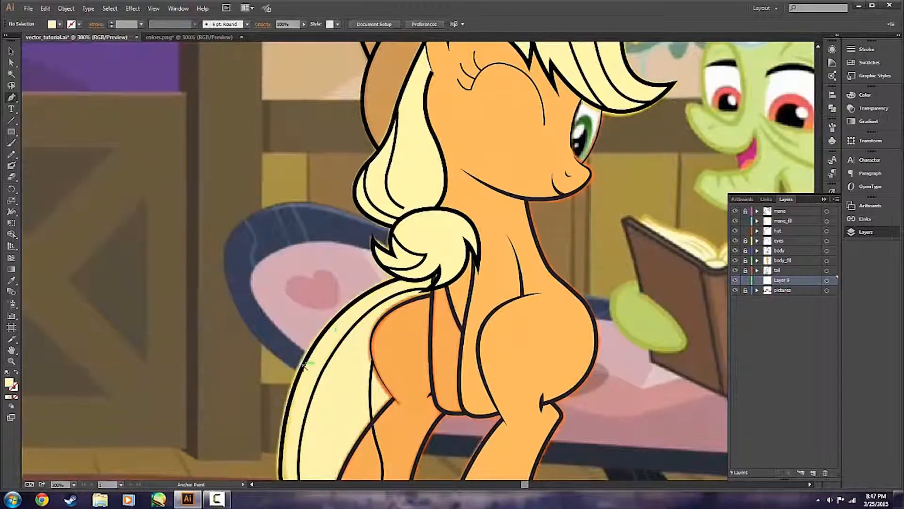
{"action": "scroll", "coordinate": [366, 326], "scroll_direction": "up", "scroll_amount": 2}
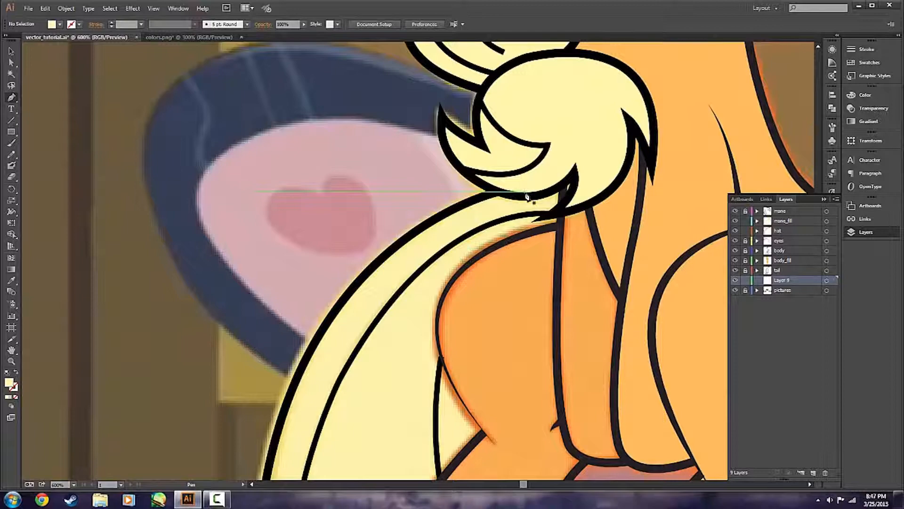
{"action": "left_click", "coordinate": [497, 192]}
{"action": "key", "text": "ctrl+minus"}
{"action": "scroll", "coordinate": [497, 192], "scroll_direction": "down", "scroll_amount": 3}
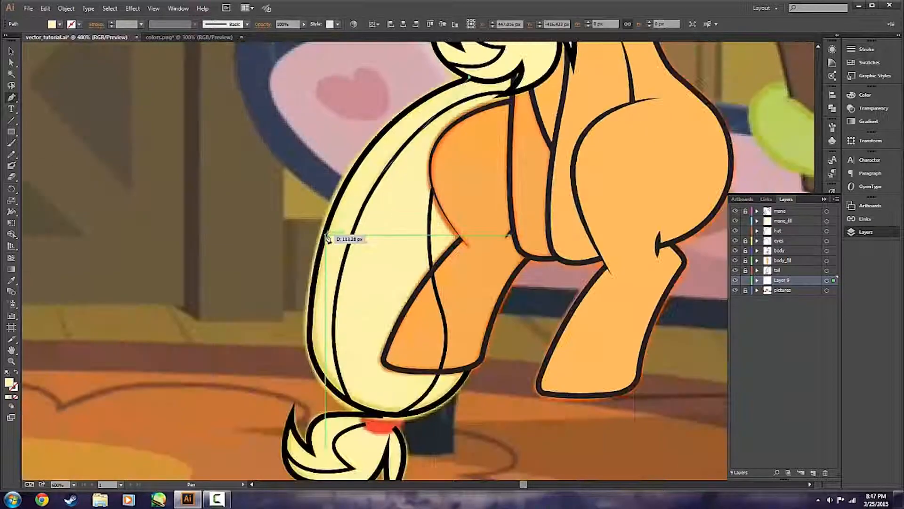
{"action": "left_click_drag", "start_coordinate": [325, 233], "coordinate": [310, 332]}
{"action": "left_click_drag", "start_coordinate": [361, 408], "coordinate": [453, 437]}
{"action": "key", "text": "ctrl+z"}
{"action": "left_click_drag", "start_coordinate": [379, 413], "coordinate": [444, 428]}
{"action": "key", "text": "ctrl+plus"}
{"action": "key", "text": "ctrl+plus"}
- Continue the tail fill path around the spiky tuft below the tie, turning sharply at each spike
{"action": "left_click", "coordinate": [431, 278]}
{"action": "left_click_drag", "start_coordinate": [331, 283], "coordinate": [302, 285]}
{"action": "left_click_drag", "start_coordinate": [298, 352], "coordinate": [307, 375]}
{"action": "left_click", "coordinate": [297, 351]}
{"action": "left_click_drag", "start_coordinate": [258, 280], "coordinate": [255, 252]}
{"action": "left_click", "coordinate": [259, 280]}
{"action": "left_click_drag", "start_coordinate": [296, 416], "coordinate": [377, 430]}
{"action": "left_click", "coordinate": [295, 416]}
{"action": "left_click_drag", "start_coordinate": [288, 451], "coordinate": [364, 466]}
{"action": "left_click", "coordinate": [288, 450]}
{"action": "left_click_drag", "start_coordinate": [444, 364], "coordinate": [476, 273]}
{"action": "left_click", "coordinate": [444, 364]}
{"action": "left_click_drag", "start_coordinate": [472, 409], "coordinate": [496, 345]}
- Continue the tail fill path from the tie up behind the hind leg, undoing and redrawing the misplaced anchor
{"action": "scroll", "coordinate": [482, 410], "scroll_direction": "up", "scroll_amount": 3}
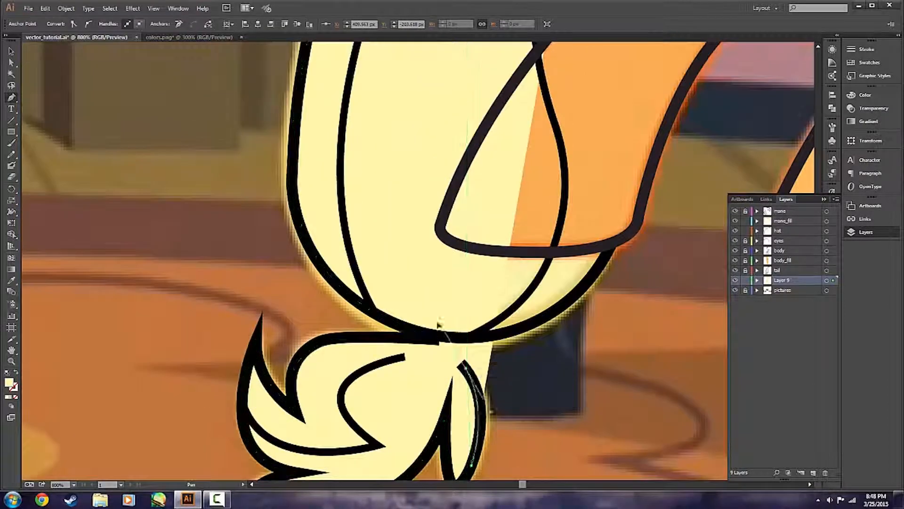
{"action": "left_click_drag", "start_coordinate": [613, 240], "coordinate": [635, 165]}
{"action": "scroll", "coordinate": [634, 169], "scroll_direction": "up", "scroll_amount": 3}
{"action": "key", "text": "ctrl+z"}
{"action": "left_click_drag", "start_coordinate": [612, 311], "coordinate": [625, 245]}
{"action": "left_click", "coordinate": [612, 311]}
{"action": "scroll", "coordinate": [613, 315], "scroll_direction": "down", "scroll_amount": 2}
{"action": "scroll", "coordinate": [614, 330], "scroll_direction": "up", "scroll_amount": 3}
{"action": "left_click_drag", "start_coordinate": [624, 205], "coordinate": [615, 187]}
{"action": "scroll", "coordinate": [626, 198], "scroll_direction": "up", "scroll_amount": 1}
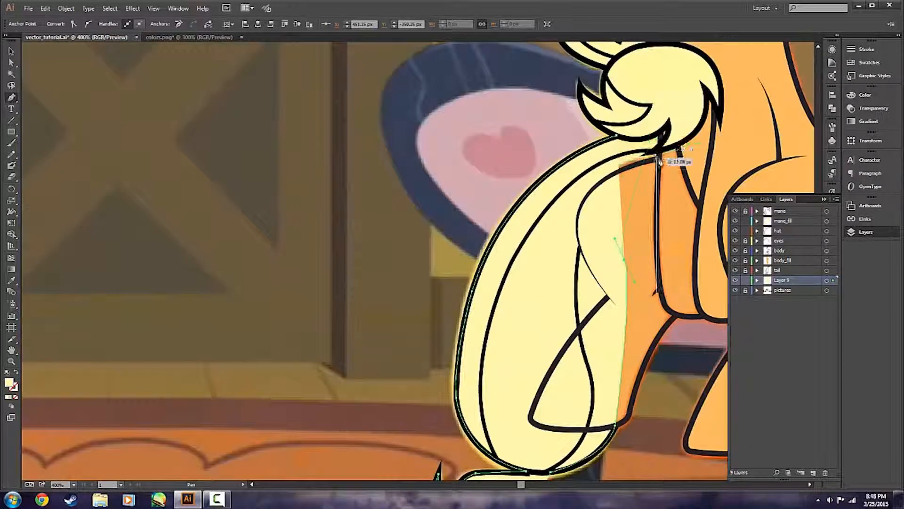
- Close the tail fill path at the tail's base under the hair bunch and deselect it
{"action": "left_click", "coordinate": [659, 158]}
{"action": "scroll", "coordinate": [659, 158], "scroll_direction": "up", "scroll_amount": 1}
{"action": "left_click", "coordinate": [649, 167]}
{"action": "left_click", "coordinate": [584, 174]}
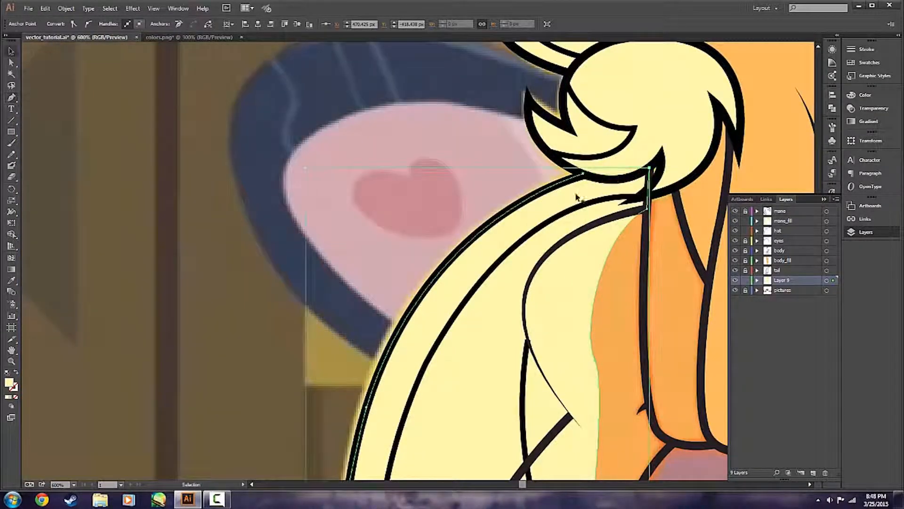
{"action": "double_click", "coordinate": [578, 196]}
{"action": "key", "text": "v"}
{"action": "double_click", "coordinate": [430, 199]}
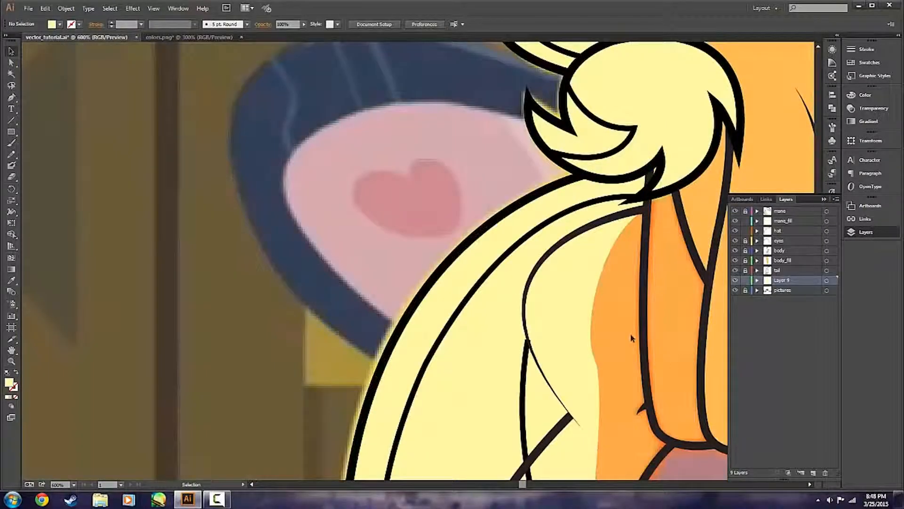
- Inspect the tail fill's coverage by hiding and showing its layer and examining the overlap with the hind leg
{"action": "scroll", "coordinate": [622, 330], "scroll_direction": "right", "scroll_amount": 3}
{"action": "scroll", "coordinate": [604, 316], "scroll_direction": "down", "scroll_amount": 1}
{"action": "scroll", "coordinate": [602, 316], "scroll_direction": "down", "scroll_amount": 4}
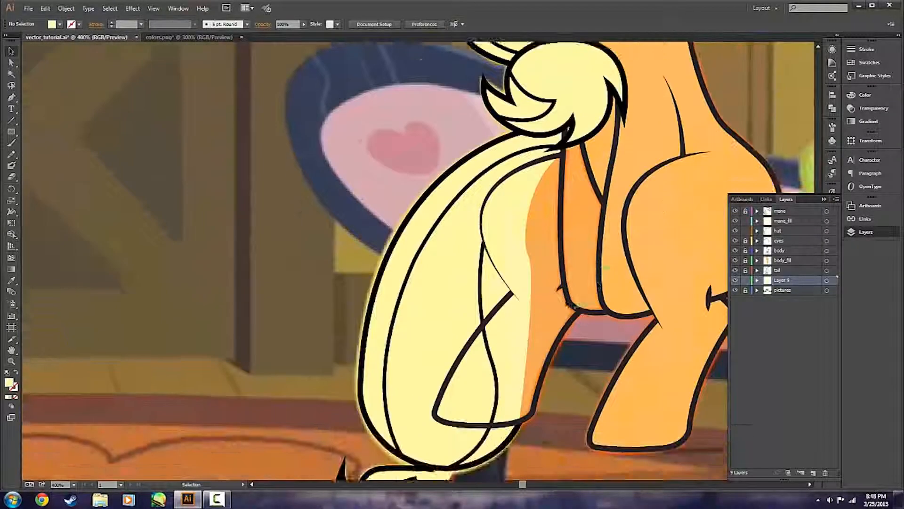
{"action": "scroll", "coordinate": [565, 302], "scroll_direction": "right", "scroll_amount": 2}
{"action": "scroll", "coordinate": [560, 300], "scroll_direction": "right", "scroll_amount": 3}
{"action": "scroll", "coordinate": [518, 330], "scroll_direction": "down", "scroll_amount": 3}
{"action": "scroll", "coordinate": [409, 380], "scroll_direction": "down", "scroll_amount": 1}
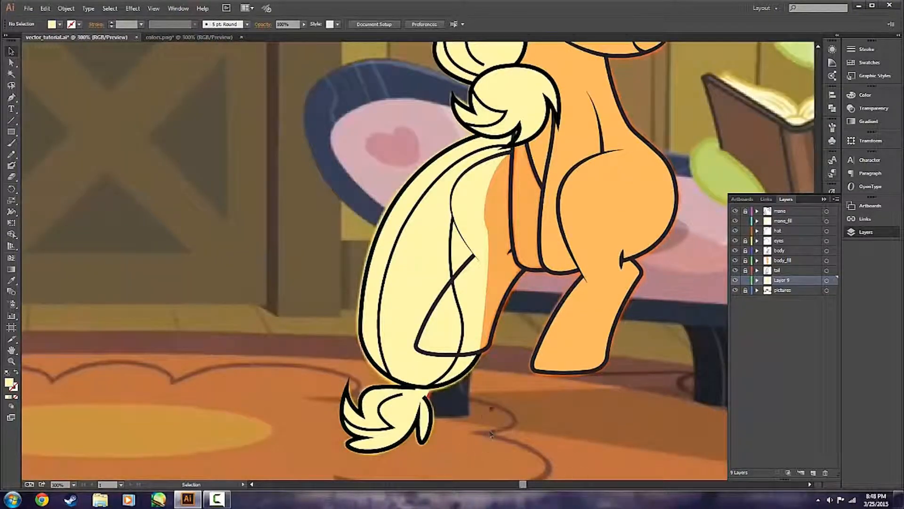
{"action": "left_click", "coordinate": [736, 281]}
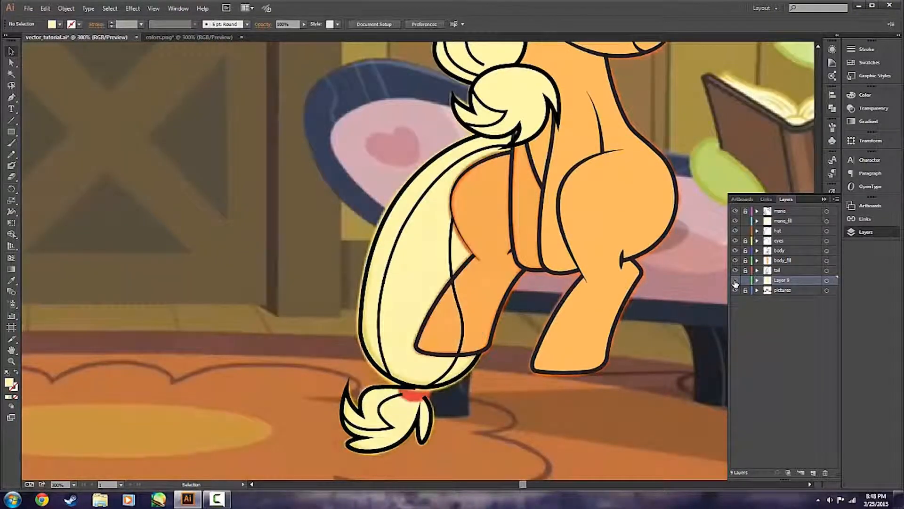
{"action": "left_click", "coordinate": [735, 281]}
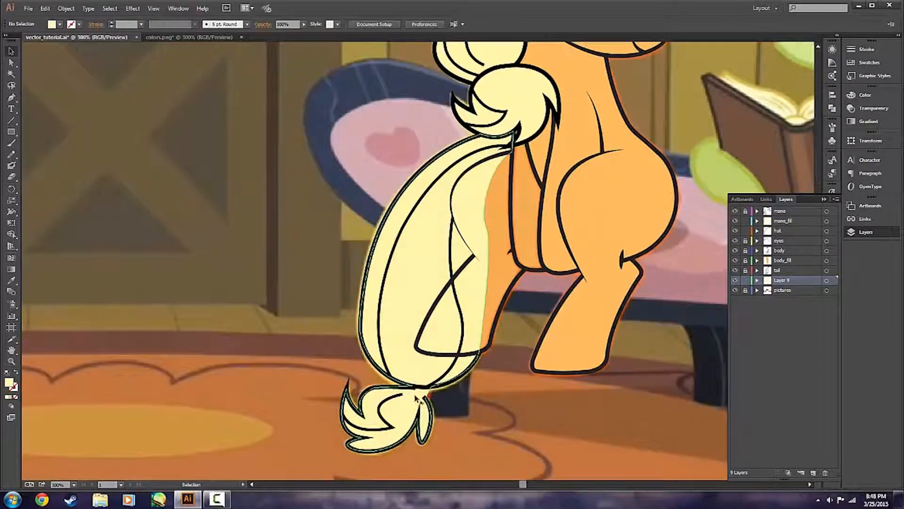
{"action": "scroll", "coordinate": [551, 424], "scroll_direction": "down", "scroll_amount": 3}
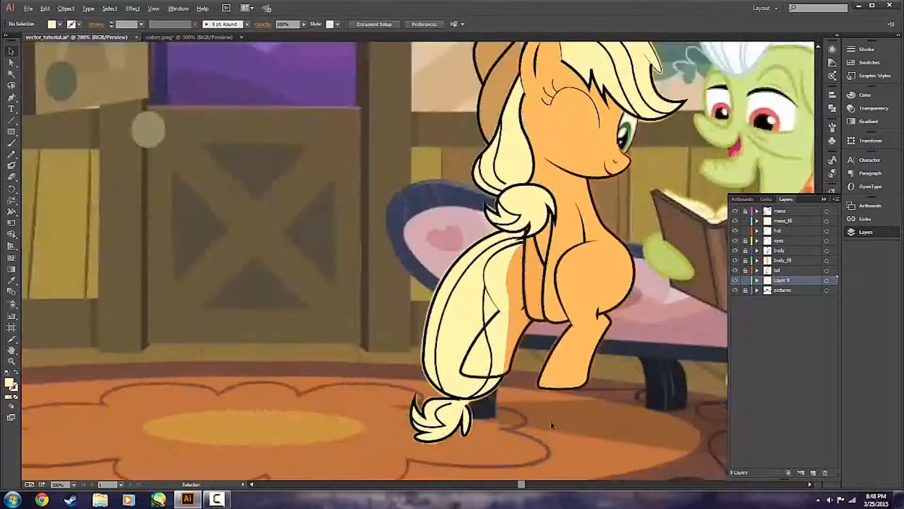
{"action": "scroll", "coordinate": [537, 415], "scroll_direction": "up", "scroll_amount": 2}
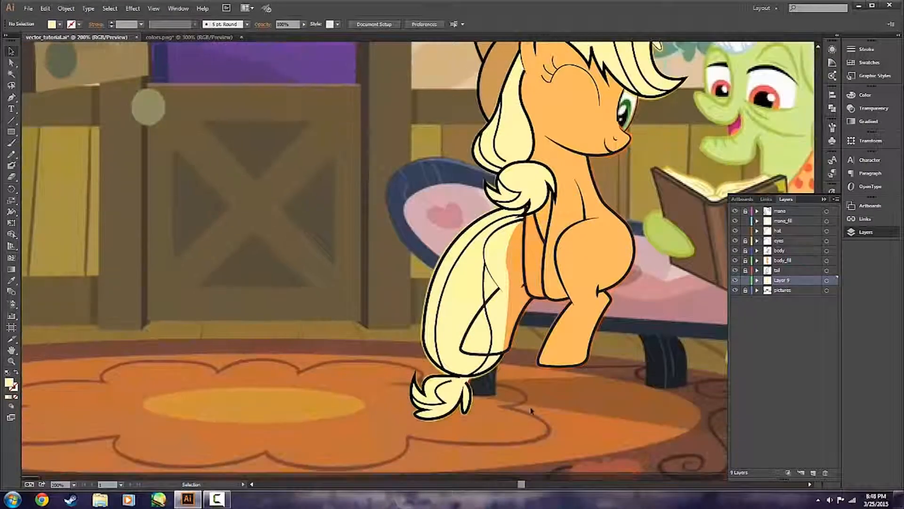
{"action": "scroll", "coordinate": [565, 339], "scroll_direction": "up", "scroll_amount": 2}
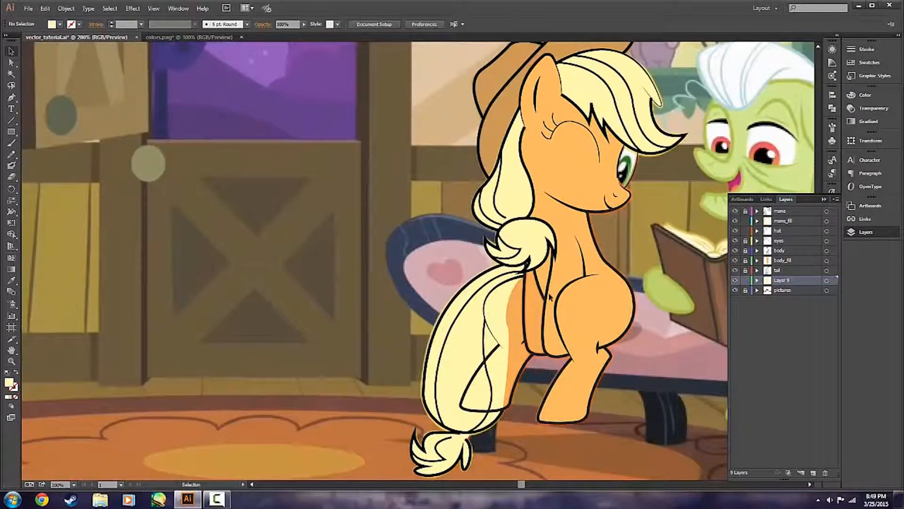
{"action": "scroll", "coordinate": [551, 295], "scroll_direction": "up", "scroll_amount": 4}
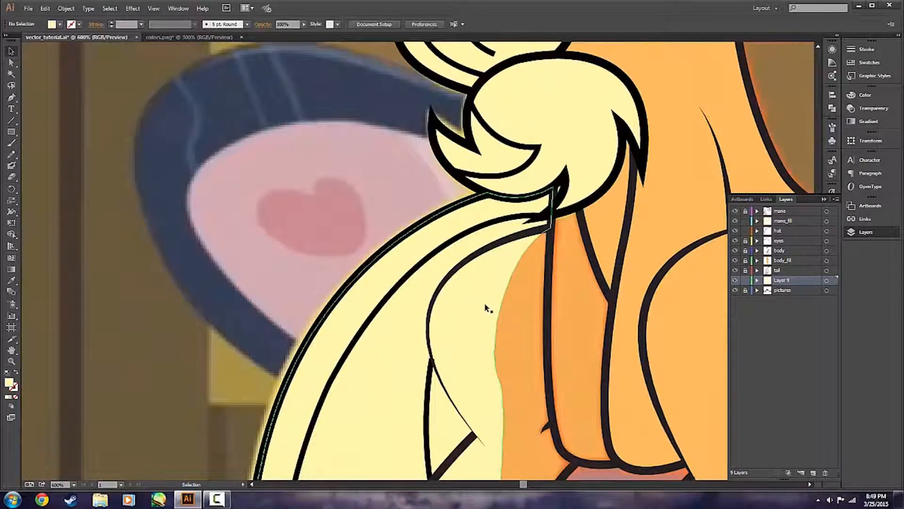
{"action": "scroll", "coordinate": [491, 318], "scroll_direction": "down", "scroll_amount": 2}
{"action": "scroll", "coordinate": [494, 325], "scroll_direction": "down", "scroll_amount": 3}
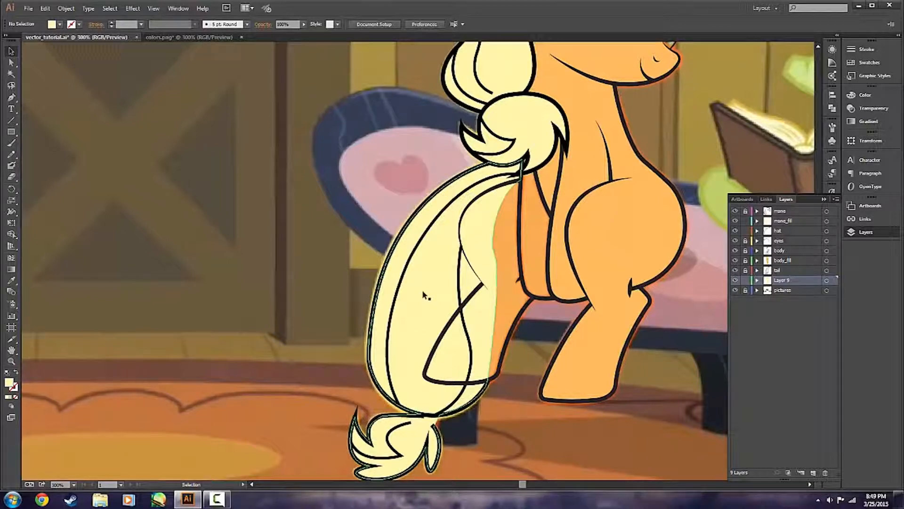
- Examine the full tail fill shape in isolation mode, then exit isolation and deselect it
{"action": "double_click", "coordinate": [436, 316]}
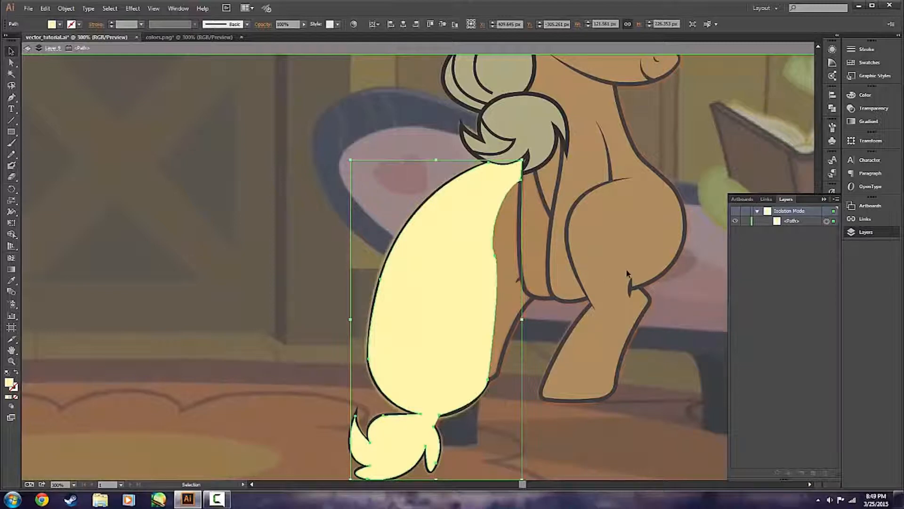
{"action": "scroll", "coordinate": [574, 286], "scroll_direction": "down", "scroll_amount": 3}
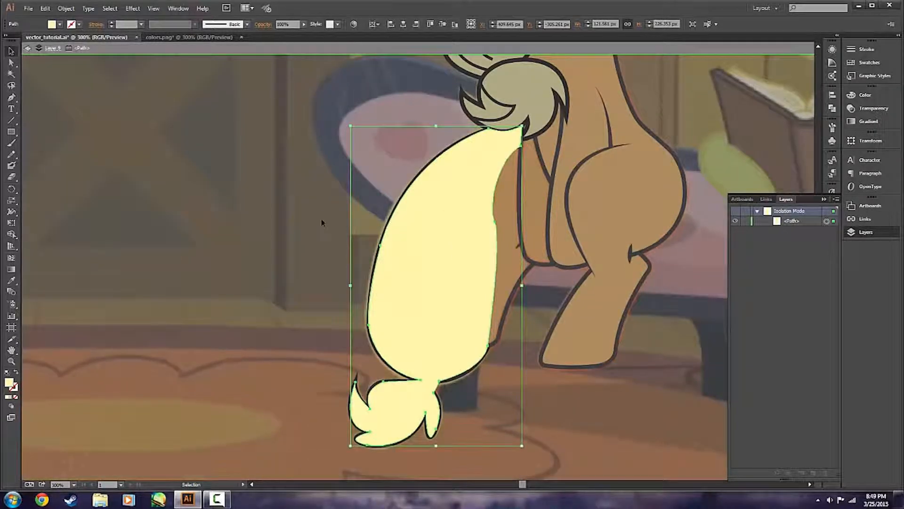
{"action": "left_click", "coordinate": [321, 219]}
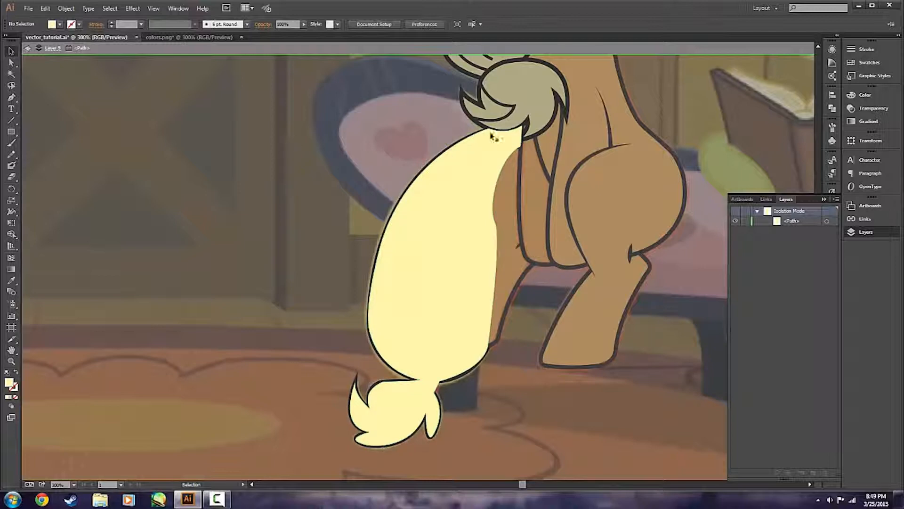
{"action": "double_click", "coordinate": [363, 168]}
{"action": "left_click", "coordinate": [472, 218]}
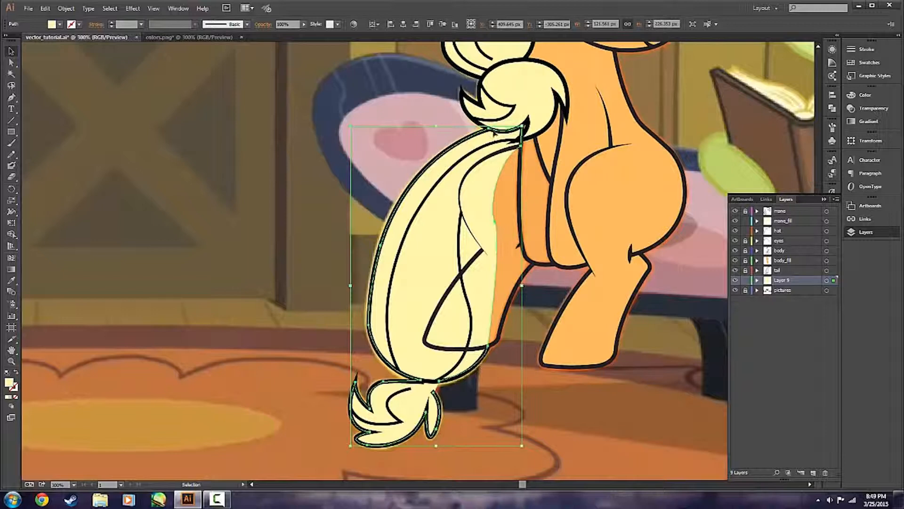
{"action": "double_click", "coordinate": [414, 282]}
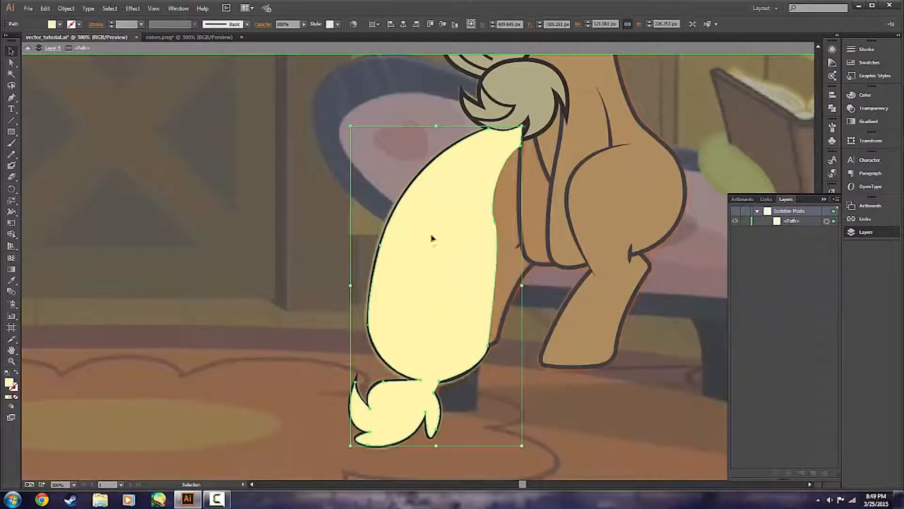
{"action": "scroll", "coordinate": [594, 305], "scroll_direction": "up", "scroll_amount": 1}
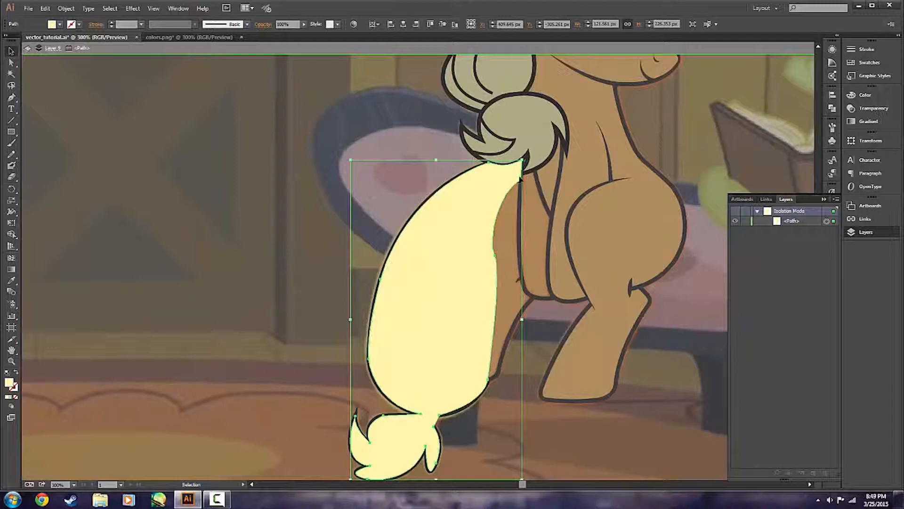
{"action": "double_click", "coordinate": [226, 308]}
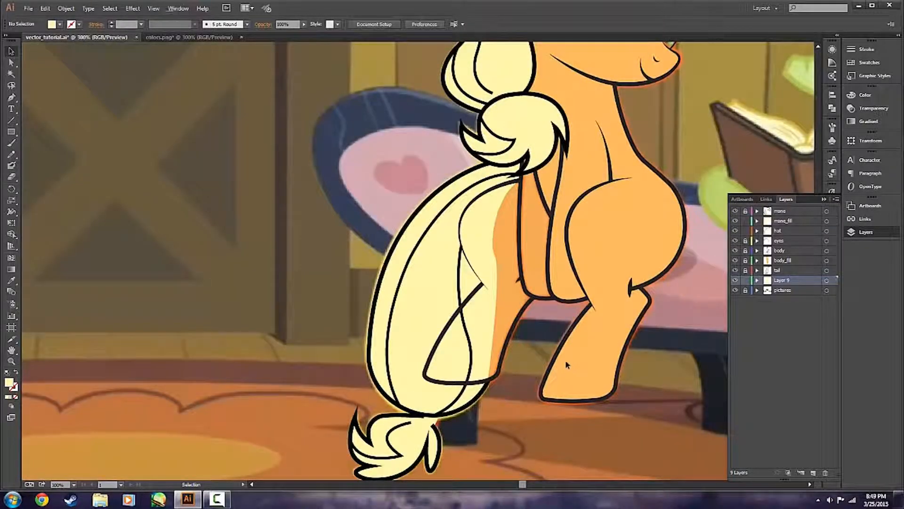
- Make body_fill the active layer, then rename the tail's fill layer as tail_fill
{"action": "scroll", "coordinate": [567, 363], "scroll_direction": "down", "scroll_amount": 1}
{"action": "left_click_drag", "start_coordinate": [637, 308], "coordinate": [479, 363]}
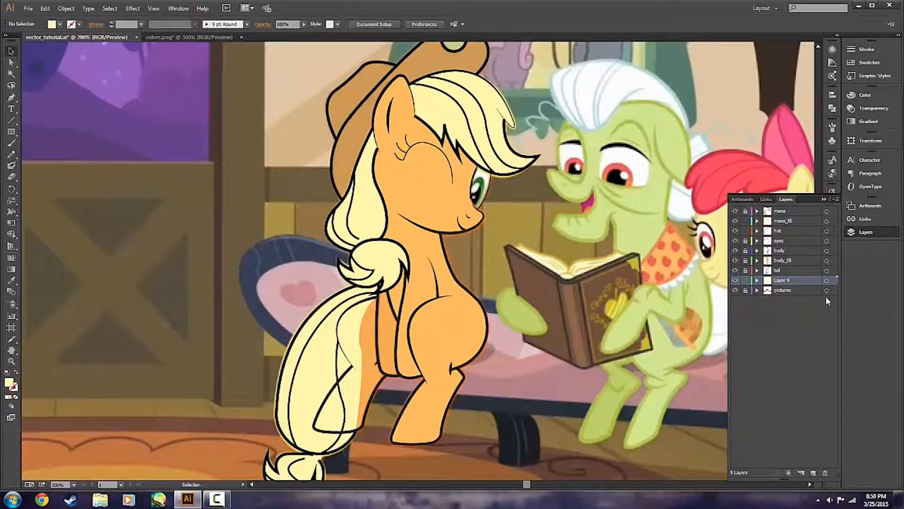
{"action": "left_click", "coordinate": [797, 262]}
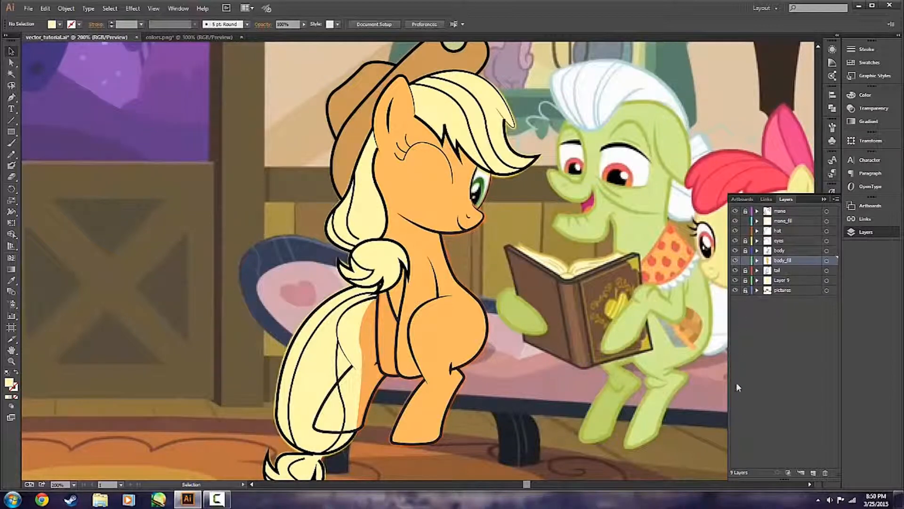
{"action": "double_click", "coordinate": [786, 280]}
{"action": "type", "text": "tail"}
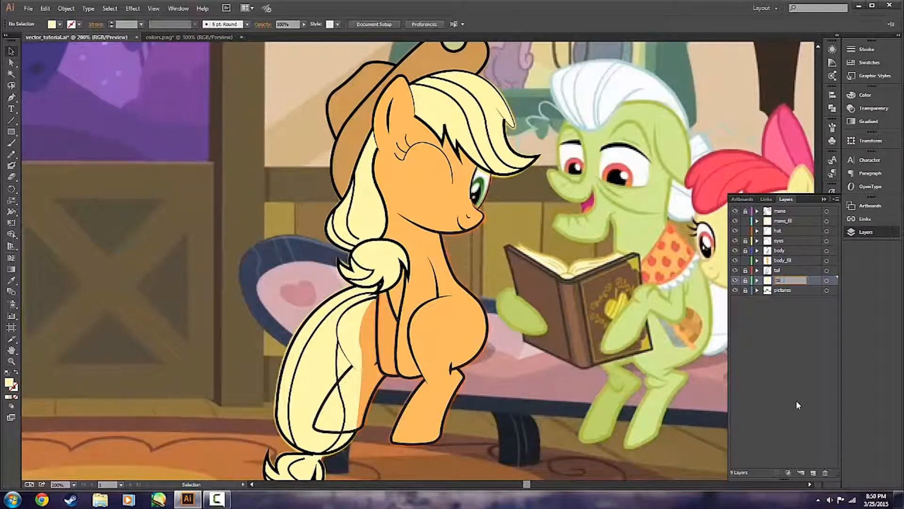
{"action": "type", "text": "_fill"}
{"action": "key", "text": "Return"}
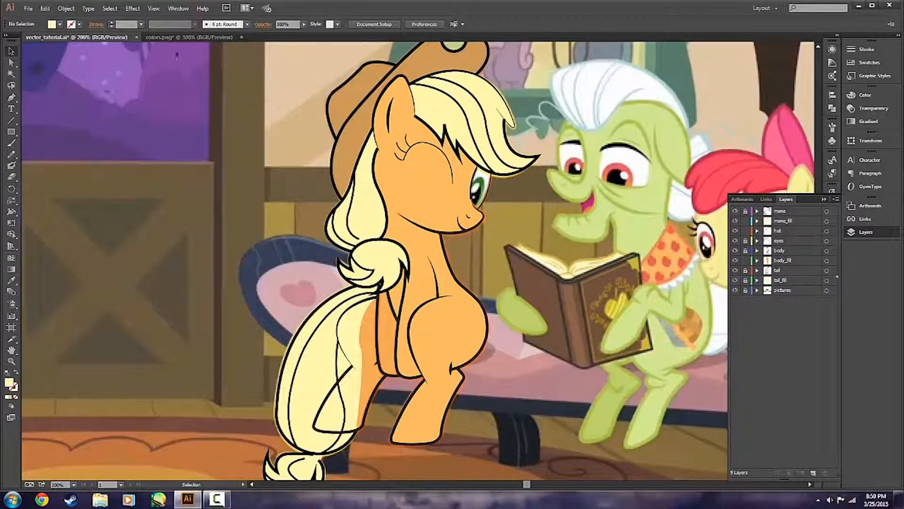
- Switch to colors.png, sample Applejack's orange and view its colour value, then return to vector_tutorial.ai
{"action": "left_click", "coordinate": [179, 38]}
{"action": "key", "text": "i"}
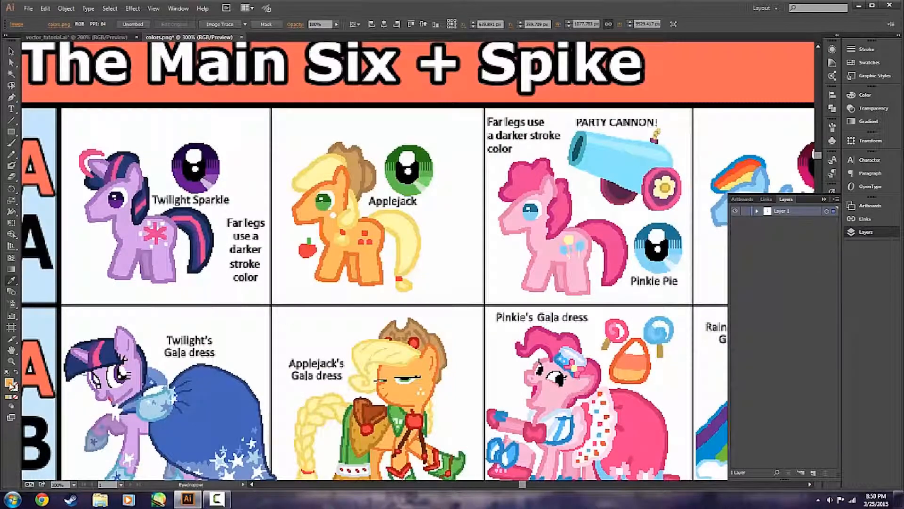
{"action": "double_click", "coordinate": [9, 383]}
{"action": "left_click", "coordinate": [747, 235]}
{"action": "left_click", "coordinate": [11, 50]}
{"action": "left_click", "coordinate": [76, 38]}
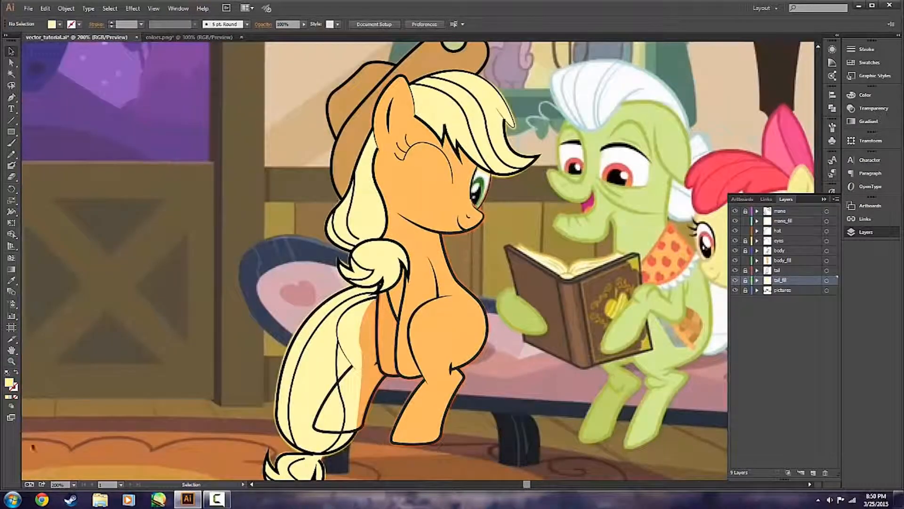
- Set the fill colour to F2AB54 and ready the Pen tool for drawing
{"action": "double_click", "coordinate": [8, 385]}
{"action": "type", "text": "F2AB54"}
{"action": "left_click", "coordinate": [755, 221]}
{"action": "key", "text": "p"}
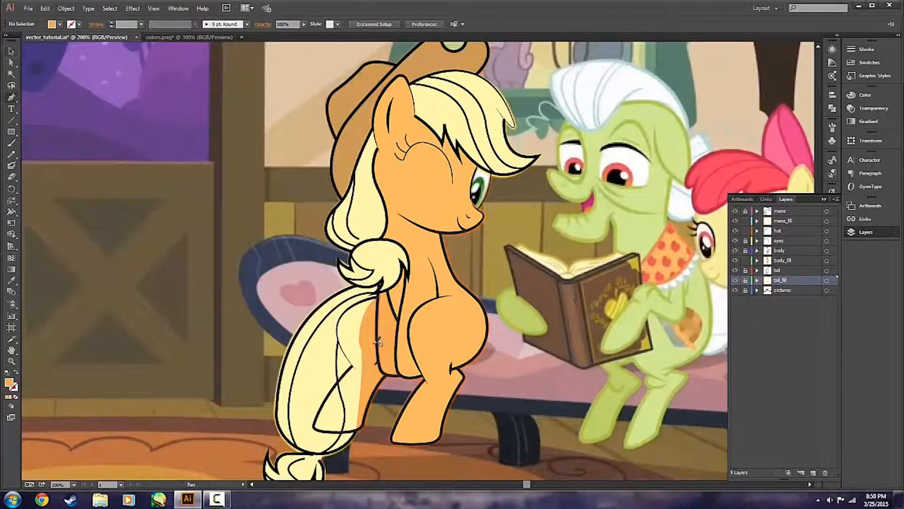
- Trace a darker orange fill on the body_fill layer for the narrow strip between the tail and the foreleg, then deselect it
{"action": "left_click", "coordinate": [801, 261]}
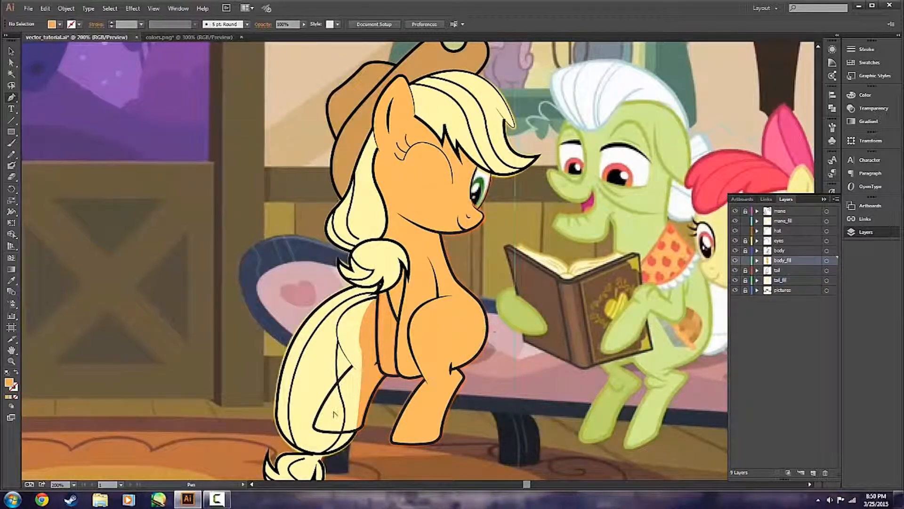
{"action": "scroll", "coordinate": [316, 370], "scroll_direction": "up", "scroll_amount": 2}
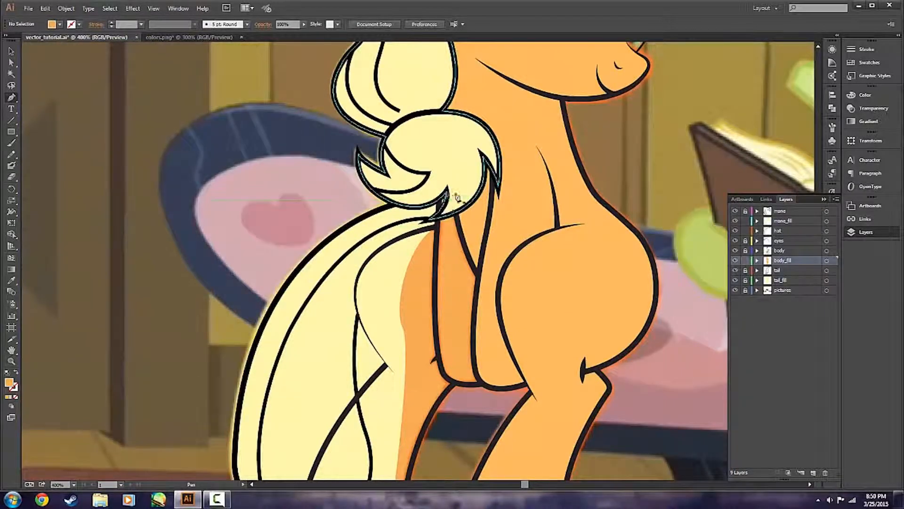
{"action": "scroll", "coordinate": [444, 206], "scroll_direction": "up", "scroll_amount": 1}
{"action": "left_click", "coordinate": [444, 203]}
{"action": "scroll", "coordinate": [444, 206], "scroll_direction": "down", "scroll_amount": 1}
{"action": "scroll", "coordinate": [448, 245], "scroll_direction": "down", "scroll_amount": 3}
{"action": "left_click_drag", "start_coordinate": [444, 306], "coordinate": [458, 355]}
{"action": "left_click", "coordinate": [444, 306]}
{"action": "left_click_drag", "start_coordinate": [486, 319], "coordinate": [518, 312]}
{"action": "left_click", "coordinate": [486, 319]}
{"action": "scroll", "coordinate": [486, 315], "scroll_direction": "up", "scroll_amount": 2}
{"action": "left_click_drag", "start_coordinate": [479, 256], "coordinate": [494, 155]}
{"action": "left_click", "coordinate": [479, 257]}
{"action": "left_click_drag", "start_coordinate": [456, 193], "coordinate": [451, 156]}
{"action": "scroll", "coordinate": [458, 195], "scroll_direction": "up", "scroll_amount": 2}
{"action": "left_click", "coordinate": [431, 196]}
{"action": "key", "text": "v"}
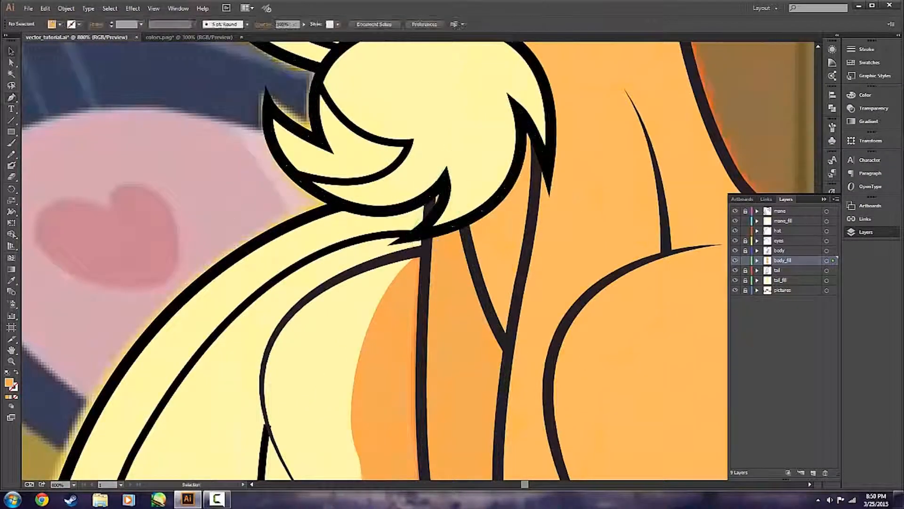
{"action": "left_click", "coordinate": [236, 221]}
- Trace a darker orange fill for the whole leg beside the tail, from hip to hoof, then deselect it
{"action": "scroll", "coordinate": [542, 266], "scroll_direction": "down", "scroll_amount": 3}
{"action": "scroll", "coordinate": [485, 401], "scroll_direction": "right", "scroll_amount": 2}
{"action": "scroll", "coordinate": [471, 414], "scroll_direction": "up", "scroll_amount": 1}
{"action": "scroll", "coordinate": [471, 415], "scroll_direction": "down", "scroll_amount": 3}
{"action": "key", "text": "p"}
{"action": "left_click", "coordinate": [478, 282]}
{"action": "left_click_drag", "start_coordinate": [430, 380], "coordinate": [424, 436]}
{"action": "left_click", "coordinate": [430, 380]}
{"action": "left_click_drag", "start_coordinate": [344, 398], "coordinate": [346, 358]}
{"action": "left_click_drag", "start_coordinate": [410, 263], "coordinate": [467, 207]}
{"action": "left_click", "coordinate": [410, 264]}
{"action": "scroll", "coordinate": [407, 260], "scroll_direction": "up", "scroll_amount": 2}
{"action": "left_click_drag", "start_coordinate": [394, 246], "coordinate": [511, 209]}
{"action": "left_click", "coordinate": [393, 247]}
{"action": "left_click", "coordinate": [462, 216]}
{"action": "left_click_drag", "start_coordinate": [466, 364], "coordinate": [482, 409]}
{"action": "left_click", "coordinate": [466, 364]}
{"action": "left_click", "coordinate": [478, 373]}
{"action": "key", "text": "v"}
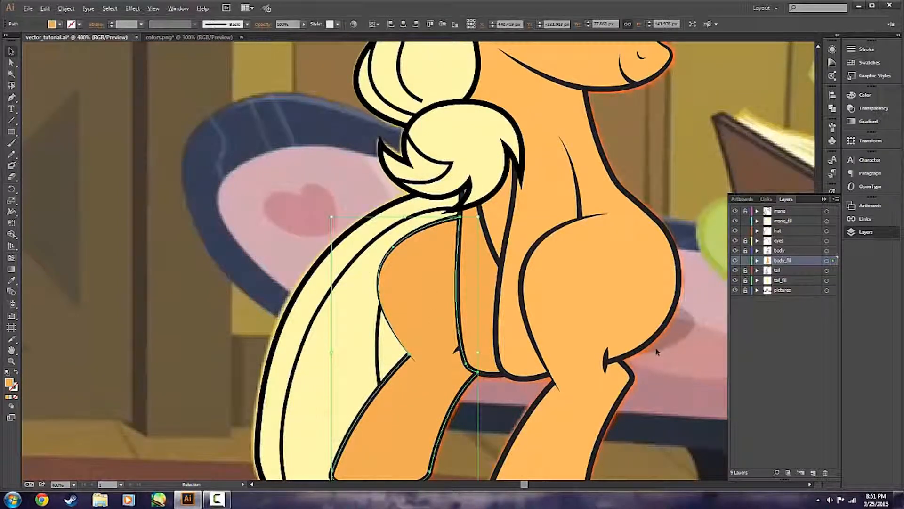
{"action": "scroll", "coordinate": [657, 351], "scroll_direction": "down", "scroll_amount": 1}
{"action": "scroll", "coordinate": [640, 358], "scroll_direction": "right", "scroll_amount": 2}
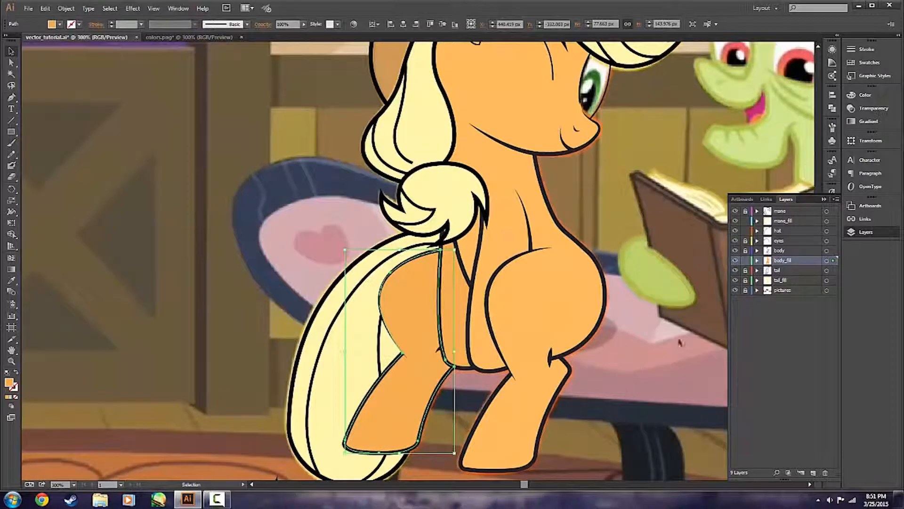
{"action": "left_click", "coordinate": [631, 330]}
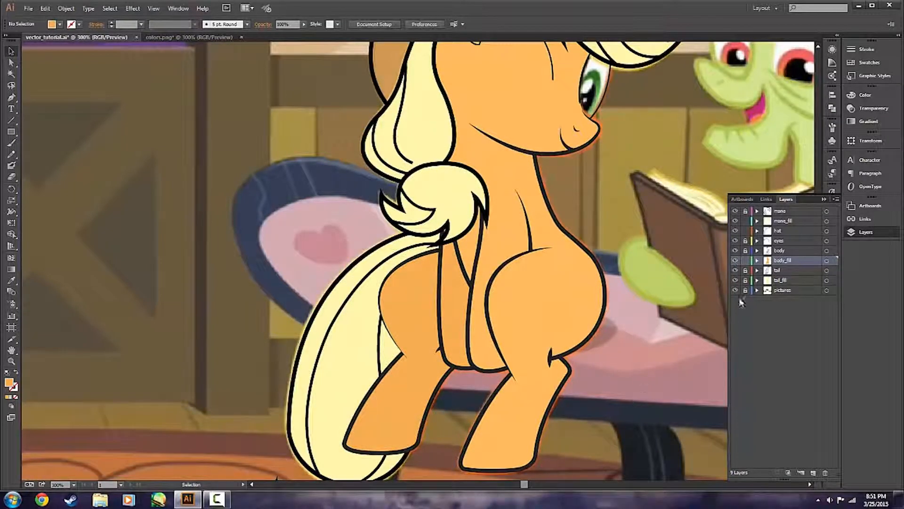
- Expand the body_fill layer and examine its paths and the darker leg fills on the pony
{"action": "left_click", "coordinate": [758, 261]}
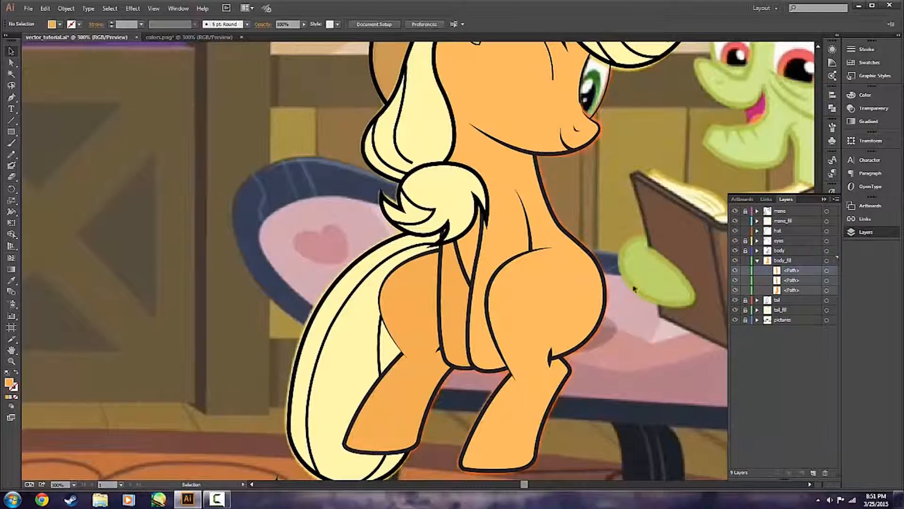
{"action": "left_click", "coordinate": [592, 290]}
{"action": "left_click", "coordinate": [665, 328]}
{"action": "scroll", "coordinate": [656, 377], "scroll_direction": "down", "scroll_amount": 1}
{"action": "scroll", "coordinate": [496, 326], "scroll_direction": "right", "scroll_amount": 3}
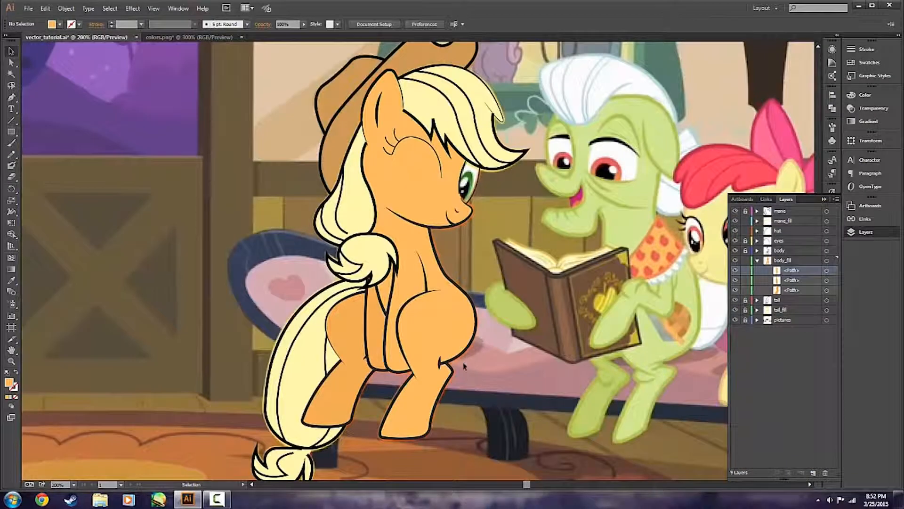
{"action": "scroll", "coordinate": [506, 386], "scroll_direction": "up", "scroll_amount": 1}
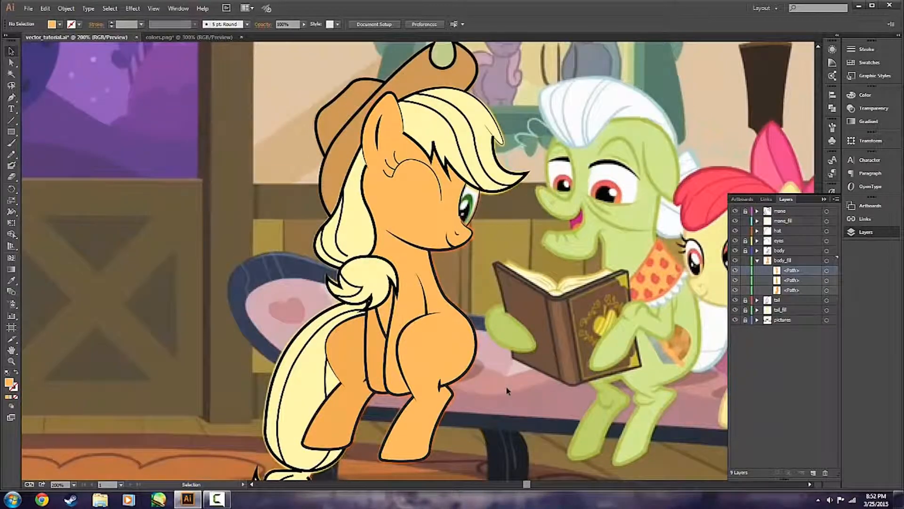
{"action": "scroll", "coordinate": [528, 384], "scroll_direction": "down", "scroll_amount": 2}
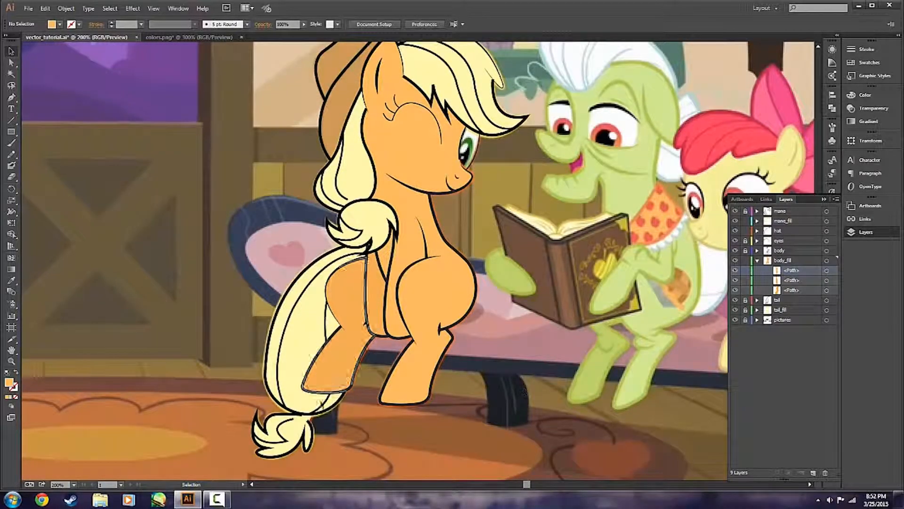
{"action": "key", "text": "a"}
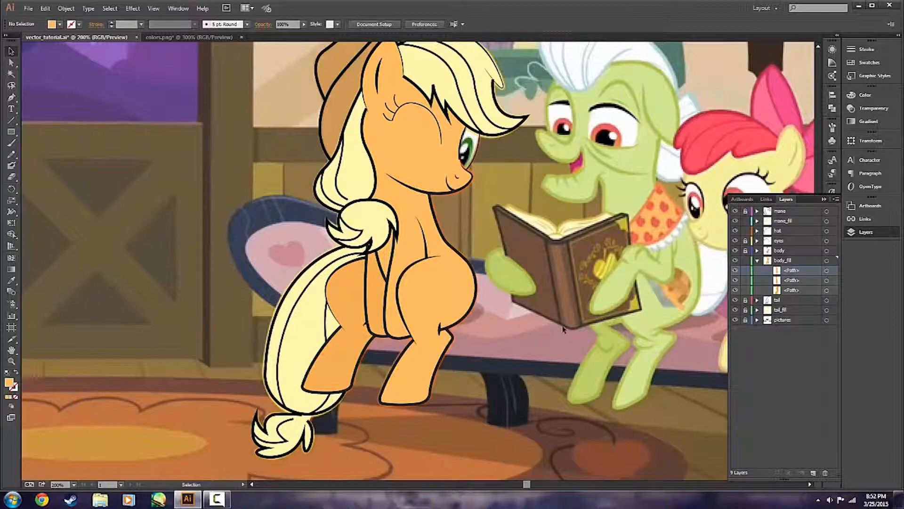
- Hide the pictures layer to check the coloured vector alone, then show the reference picture again
{"action": "key", "text": "ctrl+minus"}
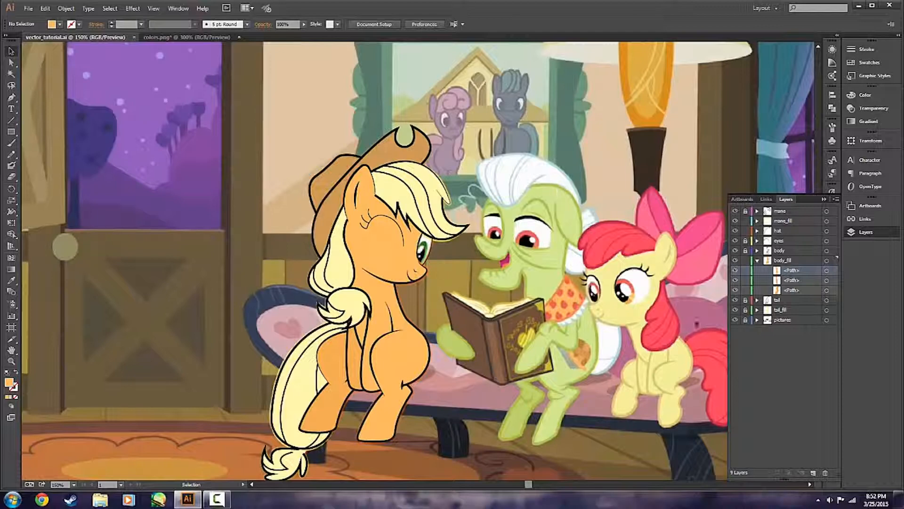
{"action": "scroll", "coordinate": [560, 295], "scroll_direction": "down", "scroll_amount": 2}
{"action": "left_click", "coordinate": [735, 320]}
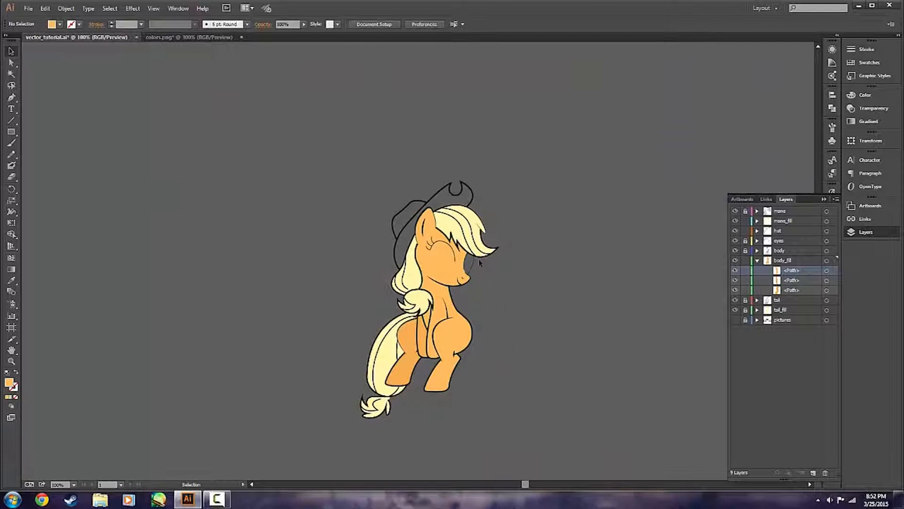
{"action": "left_click", "coordinate": [736, 321]}
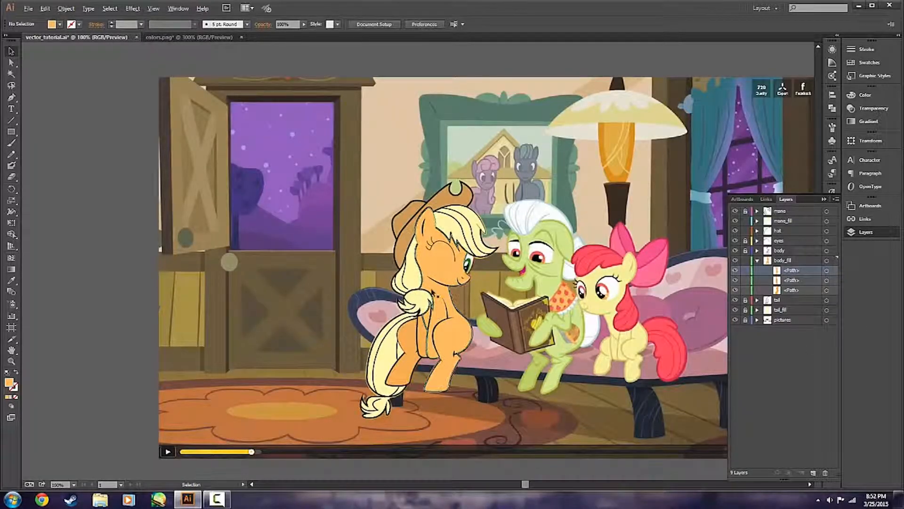
{"action": "scroll", "coordinate": [433, 296], "scroll_direction": "up", "scroll_amount": 1}
{"action": "scroll", "coordinate": [545, 359], "scroll_direction": "up", "scroll_amount": 1}
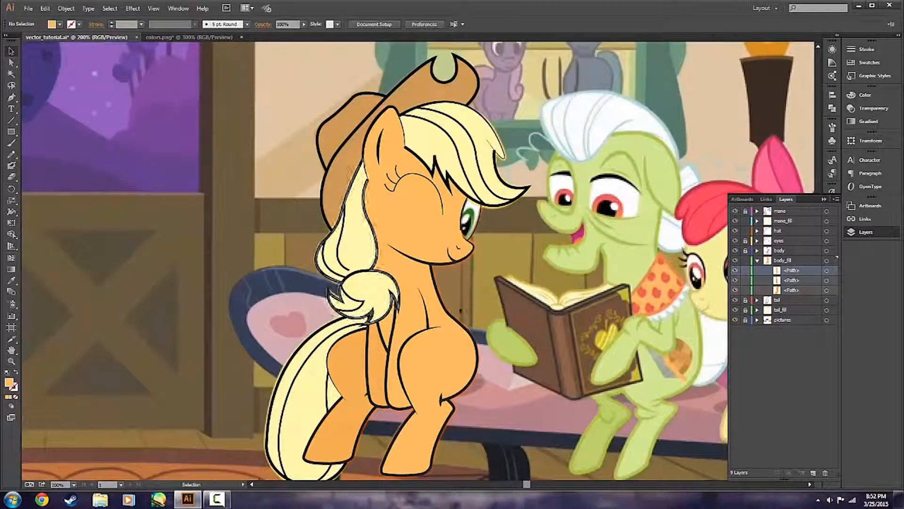
{"action": "scroll", "coordinate": [565, 304], "scroll_direction": "up", "scroll_amount": 2}
{"action": "scroll", "coordinate": [566, 303], "scroll_direction": "up", "scroll_amount": 2}
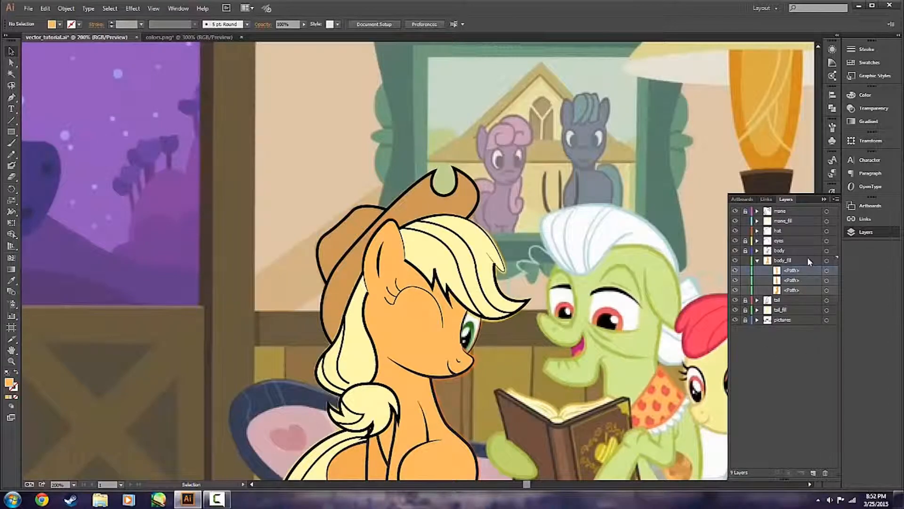
- Collapse body_fill, lock the mane_fill and body_fill layers, and make the unlocked hat layer active
{"action": "left_click", "coordinate": [758, 260]}
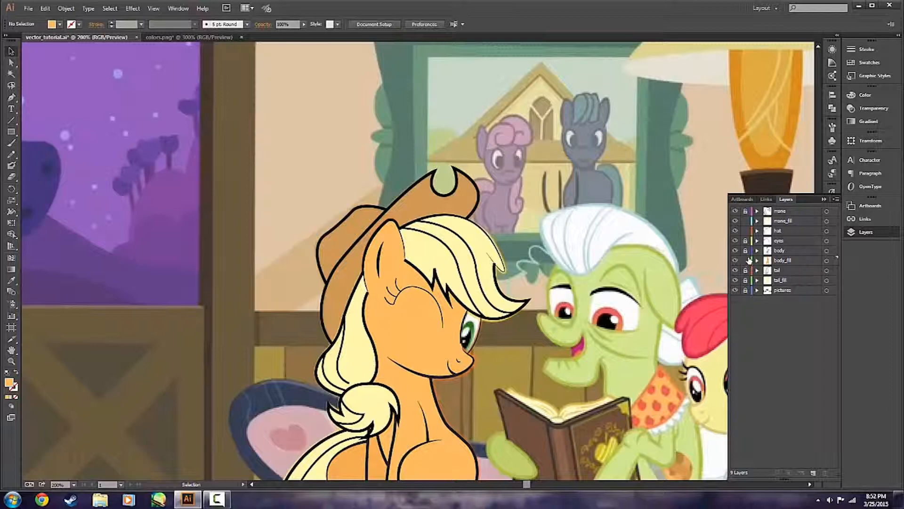
{"action": "left_click", "coordinate": [746, 230]}
{"action": "left_click", "coordinate": [790, 231]}
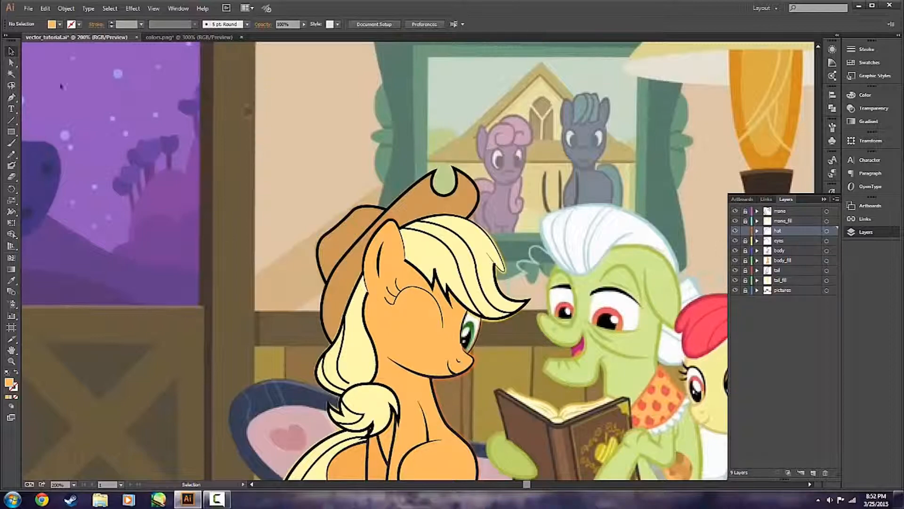
- Switch to colors.png, sample the brown of Applejack's hat and copy its colour value, then return to vector_tutorial.ai
{"action": "left_click", "coordinate": [189, 36]}
{"action": "key", "text": "i"}
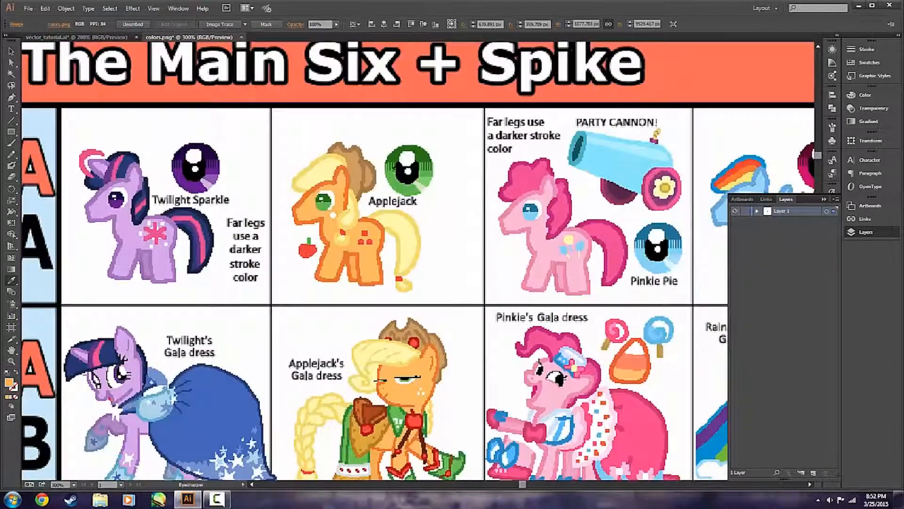
{"action": "double_click", "coordinate": [10, 384]}
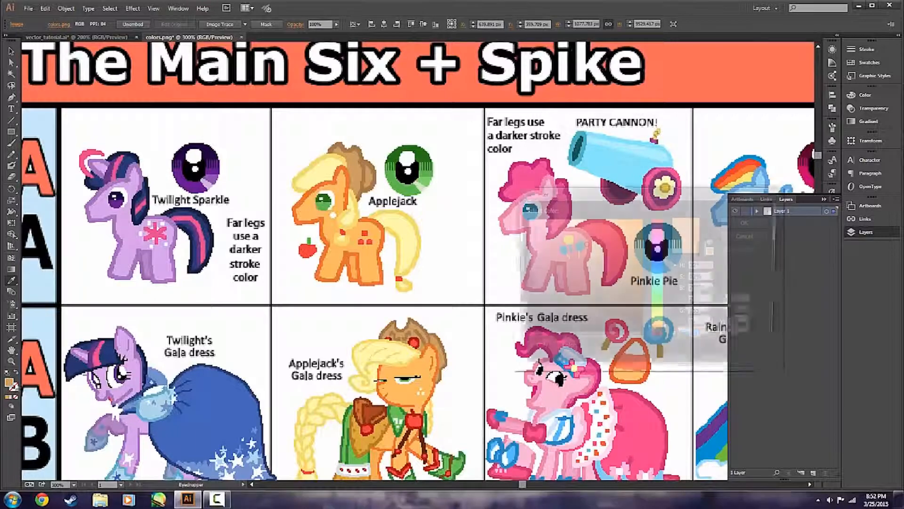
{"action": "left_click", "coordinate": [747, 237]}
{"action": "left_click", "coordinate": [11, 51]}
{"action": "left_click", "coordinate": [76, 36]}
- Create a sublayer named hat_fill beneath the outline paths in the hat layer, and lock those paths
{"action": "key", "text": "p"}
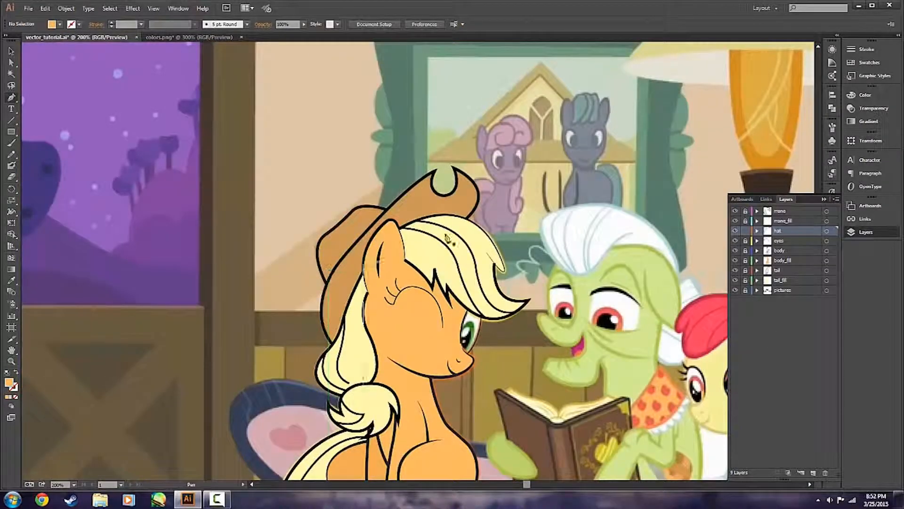
{"action": "scroll", "coordinate": [491, 224], "scroll_direction": "up", "scroll_amount": 1}
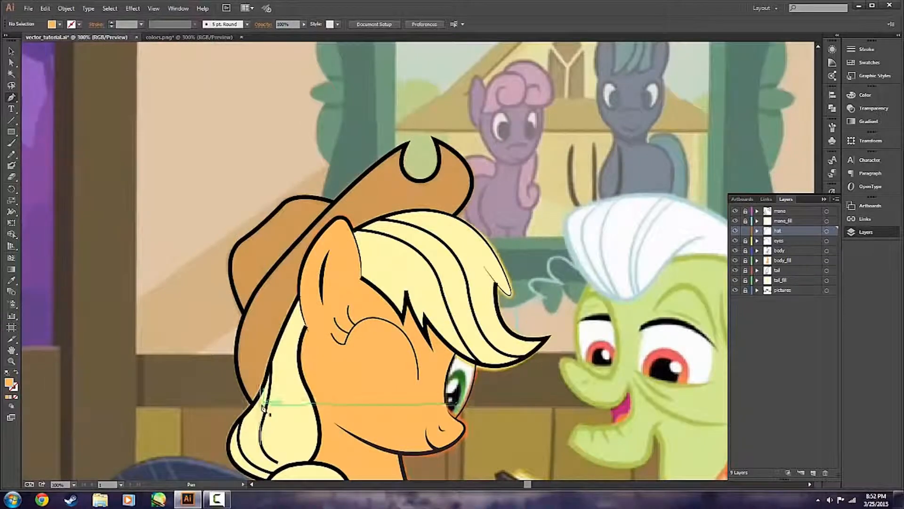
{"action": "left_click", "coordinate": [803, 472]}
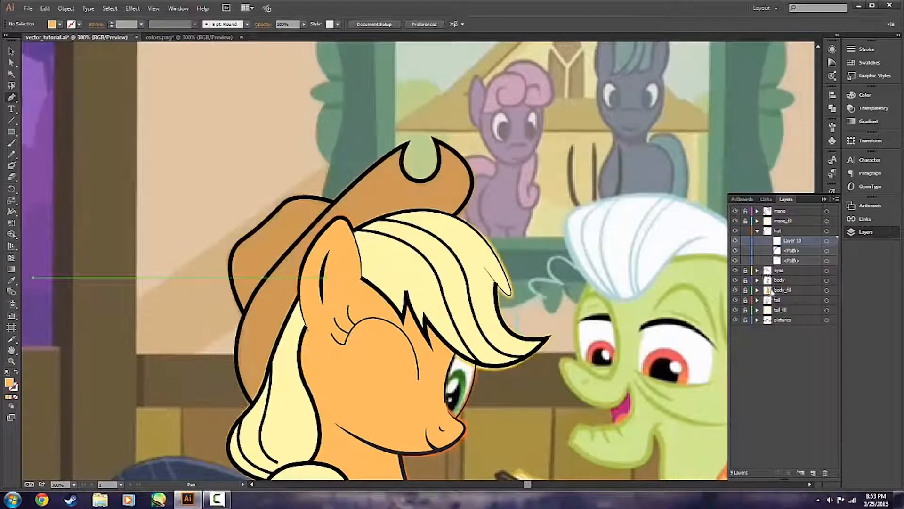
{"action": "left_click_drag", "start_coordinate": [803, 245], "coordinate": [798, 265]}
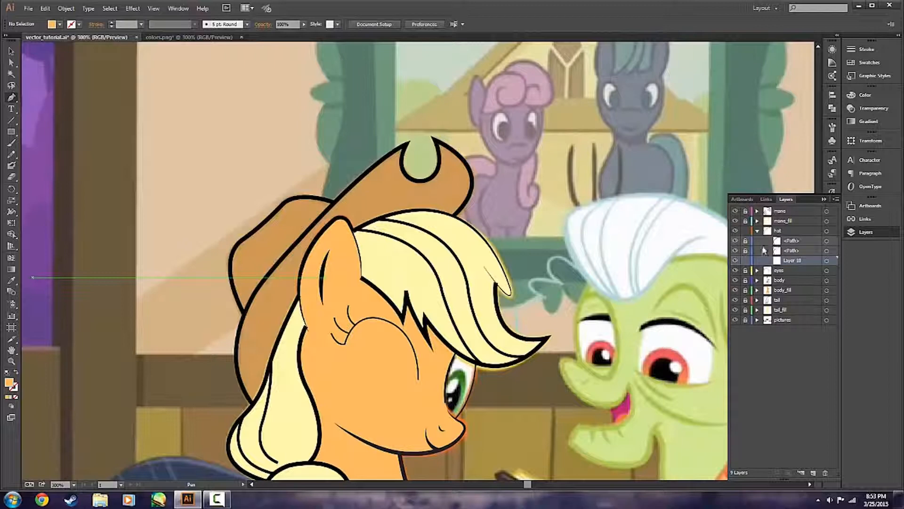
{"action": "double_click", "coordinate": [793, 261]}
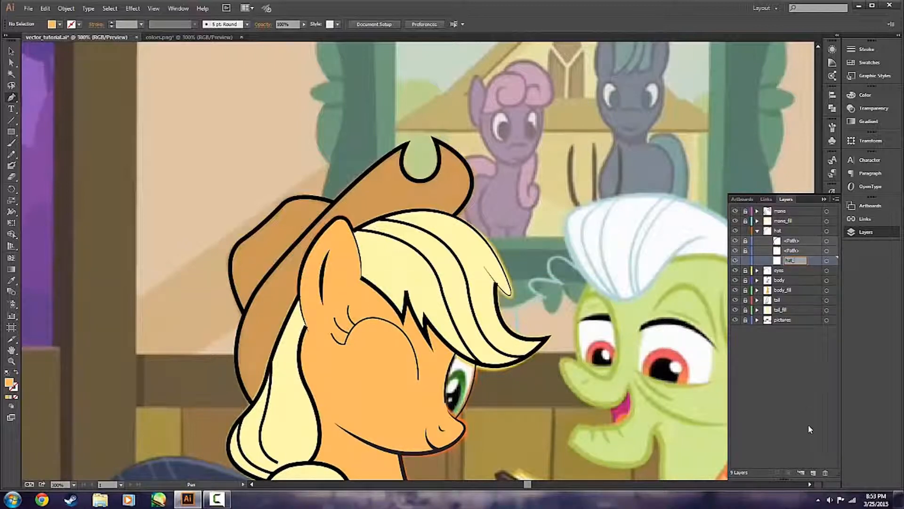
{"action": "key", "text": "Return"}
- Start tracing the hat's fill along its back edge on hat_fill and set the fill to the copied brown
{"action": "left_click", "coordinate": [253, 404]}
{"action": "left_click_drag", "start_coordinate": [245, 312], "coordinate": [248, 291]}
{"action": "left_click_drag", "start_coordinate": [240, 241], "coordinate": [379, 218]}
{"action": "left_click", "coordinate": [240, 241]}
{"action": "double_click", "coordinate": [9, 383]}
{"action": "key", "text": "ctrl+v"}
{"action": "key", "text": "Return"}
- Trace the rest of the hat's fill around the front notch and brim and along the hairline, then deselect it
{"action": "left_click_drag", "start_coordinate": [408, 142], "coordinate": [443, 125]}
{"action": "left_click", "coordinate": [409, 142]}
{"action": "left_click_drag", "start_coordinate": [421, 181], "coordinate": [453, 182]}
{"action": "left_click", "coordinate": [420, 180]}
{"action": "left_click_drag", "start_coordinate": [432, 138], "coordinate": [418, 102]}
{"action": "left_click", "coordinate": [433, 139]}
{"action": "scroll", "coordinate": [461, 218], "scroll_direction": "up", "scroll_amount": 1}
{"action": "left_click_drag", "start_coordinate": [449, 215], "coordinate": [380, 270]}
{"action": "left_click", "coordinate": [449, 215]}
{"action": "left_click_drag", "start_coordinate": [316, 235], "coordinate": [240, 282]}
{"action": "left_click", "coordinate": [316, 235]}
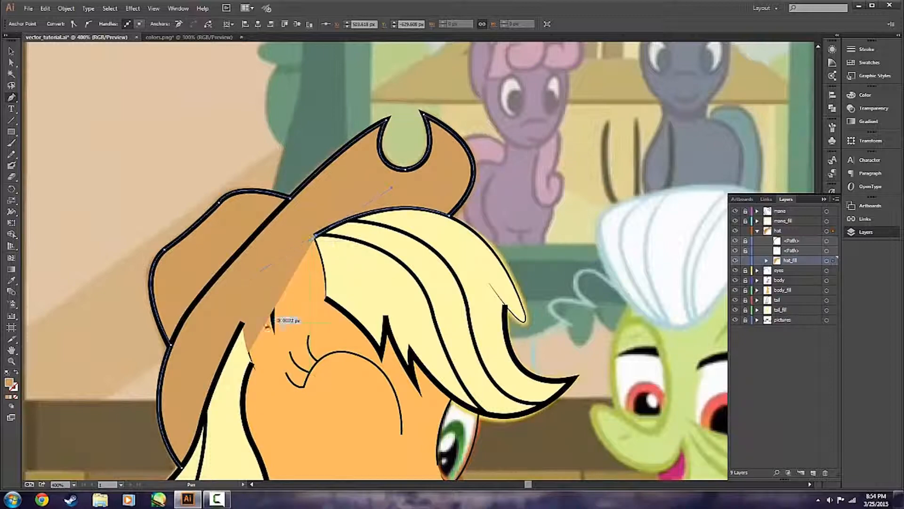
{"action": "scroll", "coordinate": [242, 327], "scroll_direction": "down", "scroll_amount": 3}
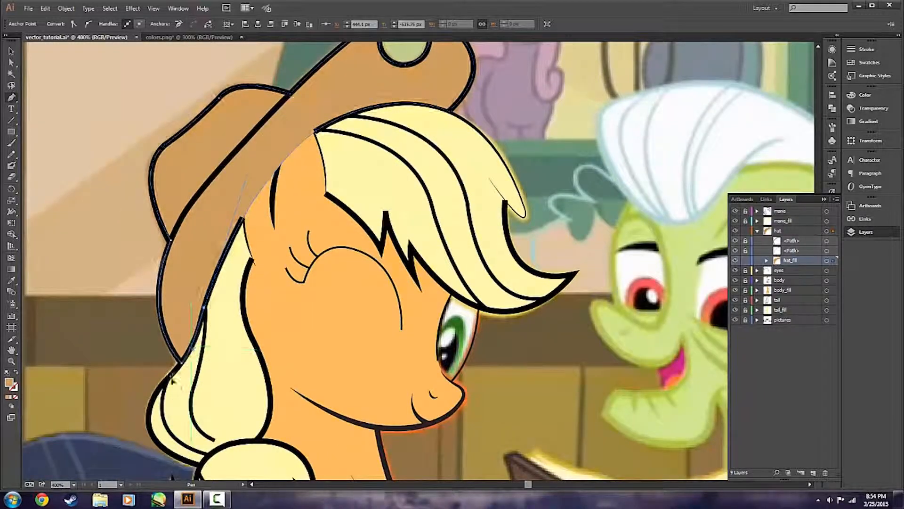
{"action": "key", "text": "v"}
{"action": "scroll", "coordinate": [621, 222], "scroll_direction": "down", "scroll_amount": 1}
{"action": "left_click", "coordinate": [621, 219]}
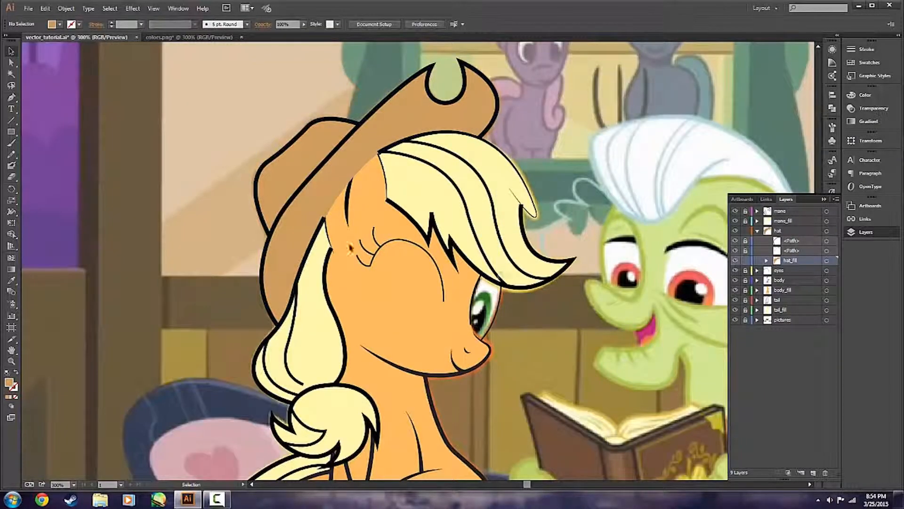
- Unlock all layers except pictures and collapse the hat layer
{"action": "scroll", "coordinate": [413, 230], "scroll_direction": "up", "scroll_amount": 2}
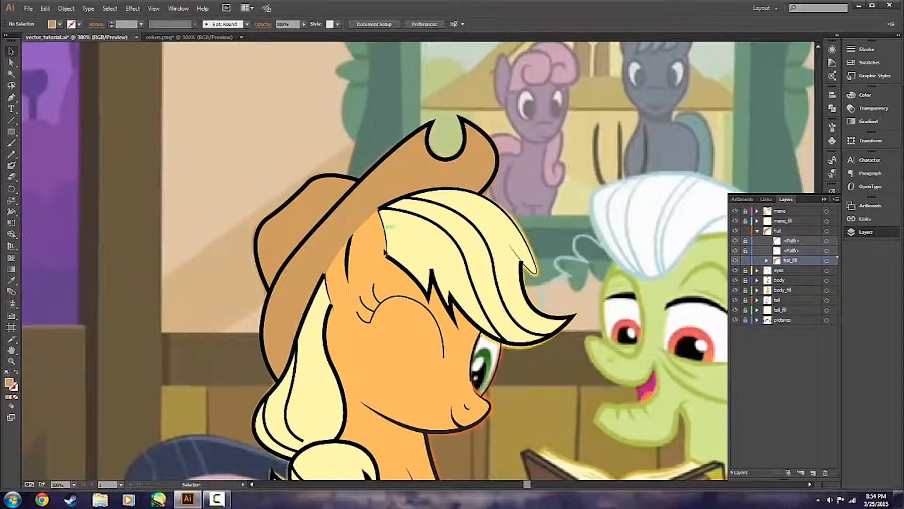
{"action": "scroll", "coordinate": [480, 215], "scroll_direction": "down", "scroll_amount": 1}
{"action": "scroll", "coordinate": [545, 249], "scroll_direction": "right", "scroll_amount": 2}
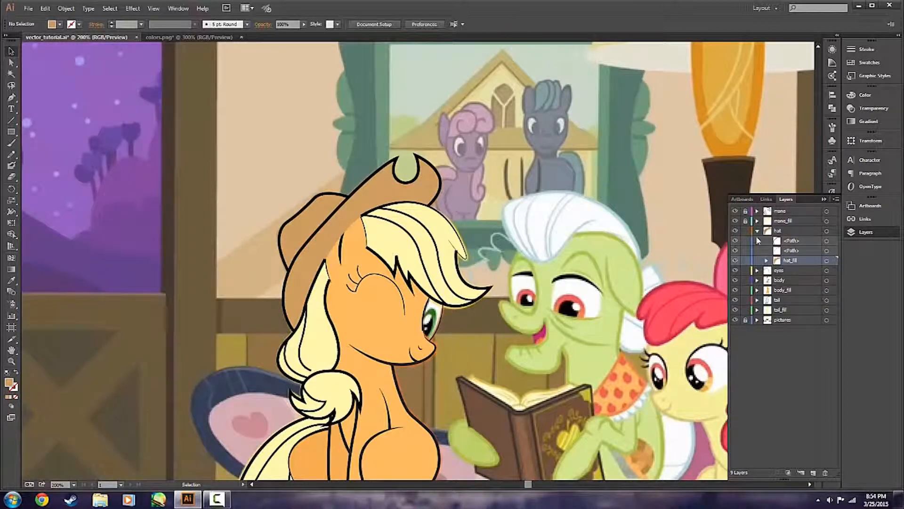
{"action": "left_click", "coordinate": [746, 320]}
{"action": "left_click", "coordinate": [757, 231]}
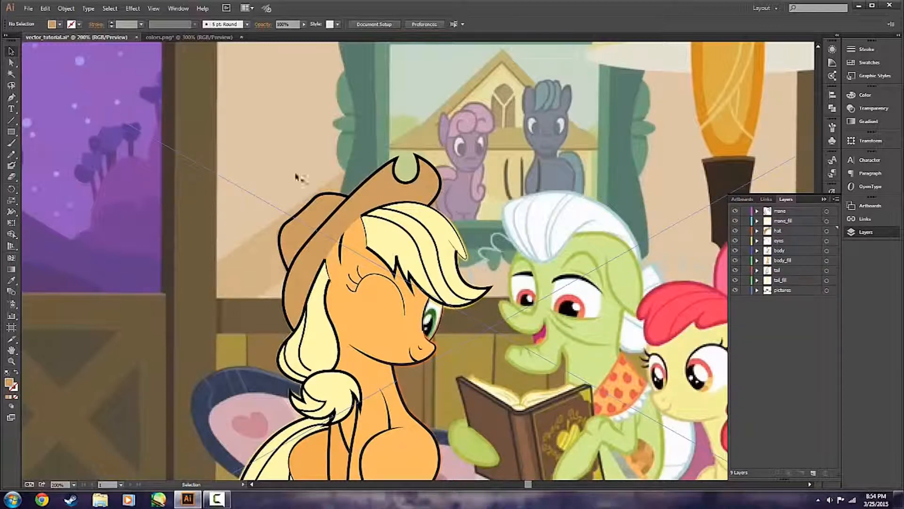
{"action": "left_click", "coordinate": [747, 291]}
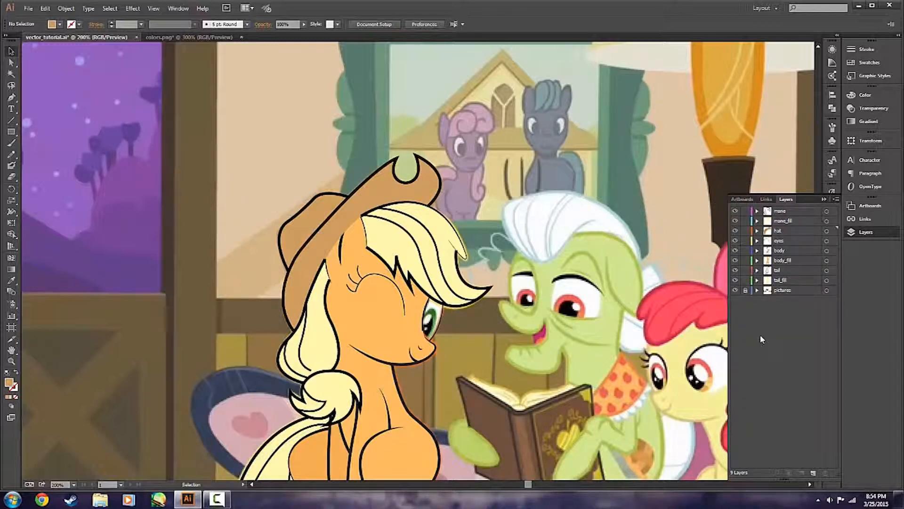
- Expand the body layer and move its two lowest paths, including the ear outline, into the mane layer
{"action": "left_click", "coordinate": [757, 250]}
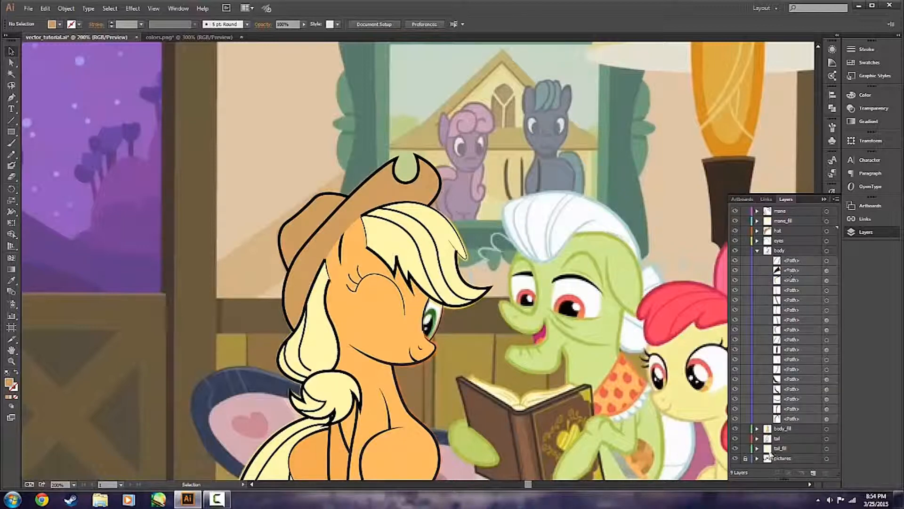
{"action": "left_click", "coordinate": [794, 419]}
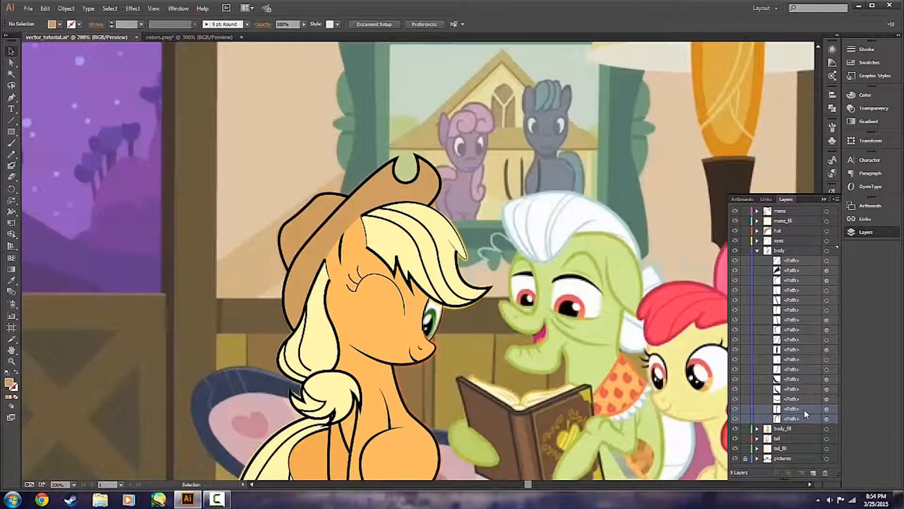
{"action": "left_click_drag", "start_coordinate": [804, 416], "coordinate": [790, 211]}
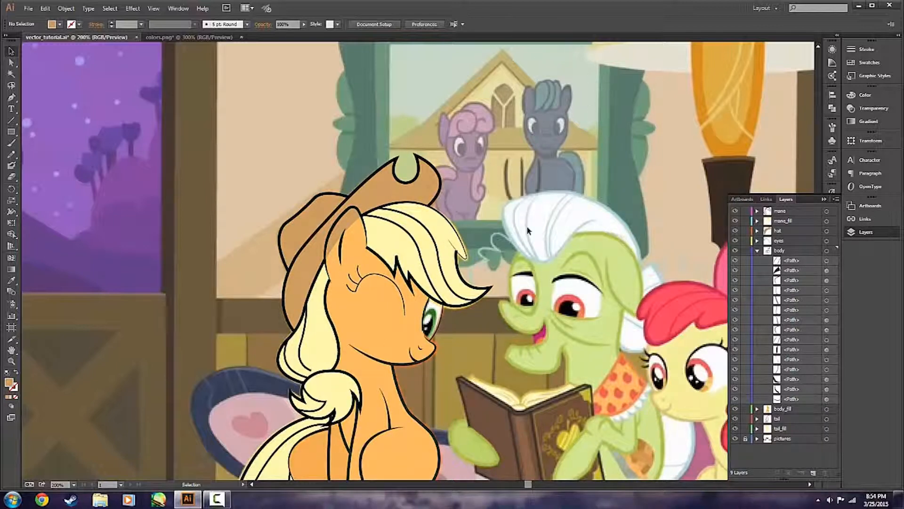
- Sample the body's orange, trace a strokeless fill around the ear tip overlapping the hat, and move that path into the mane layer
{"action": "scroll", "coordinate": [524, 248], "scroll_direction": "left", "scroll_amount": 2}
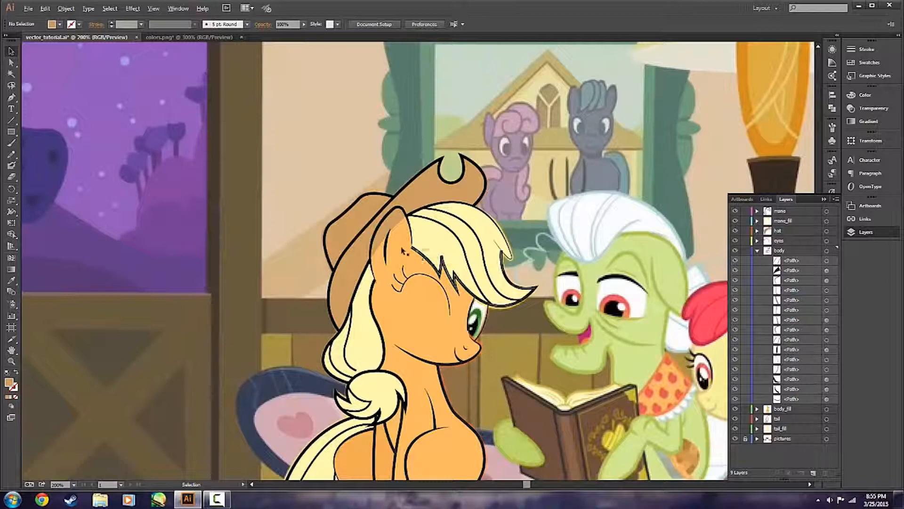
{"action": "scroll", "coordinate": [401, 250], "scroll_direction": "up", "scroll_amount": 3}
{"action": "scroll", "coordinate": [419, 245], "scroll_direction": "up", "scroll_amount": 2}
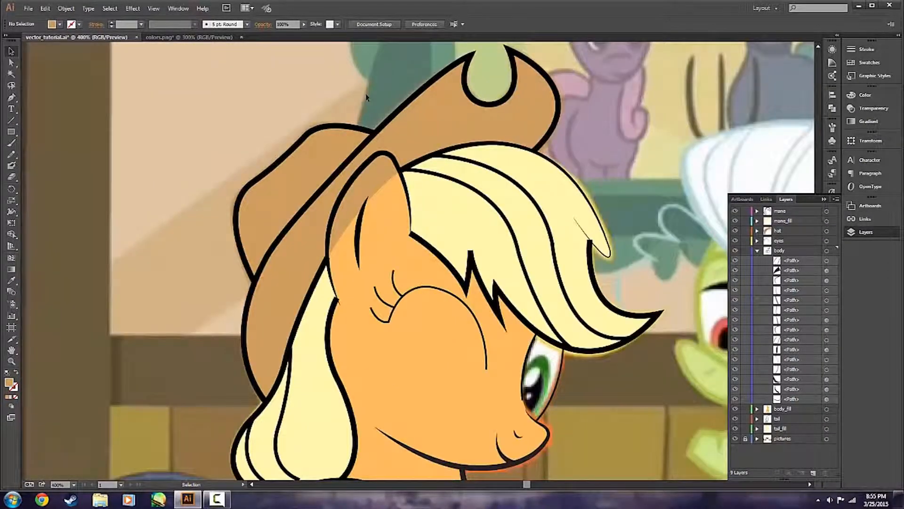
{"action": "key", "text": "i"}
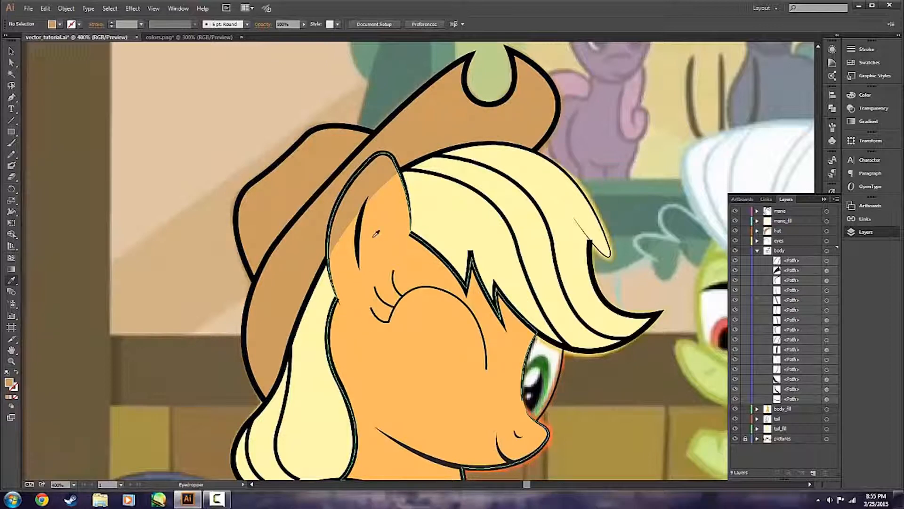
{"action": "key", "text": "p"}
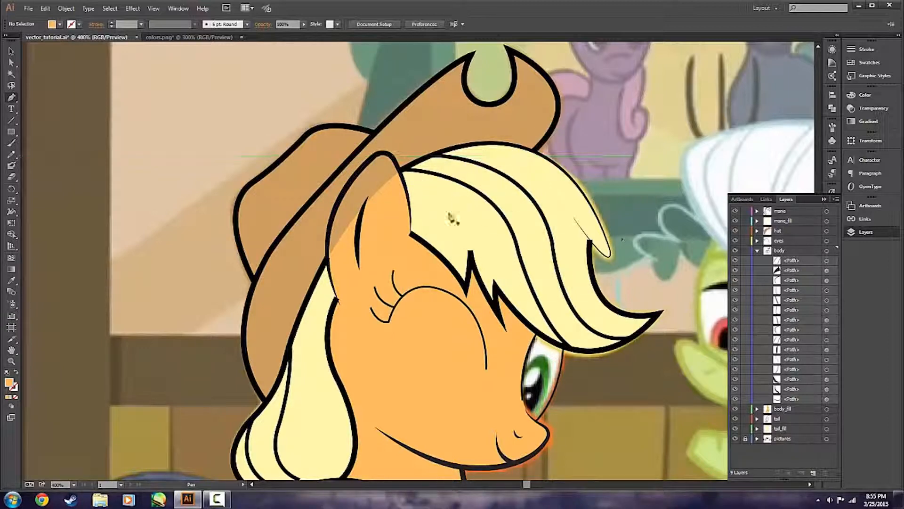
{"action": "left_click", "coordinate": [331, 274]}
{"action": "left_click_drag", "start_coordinate": [386, 153], "coordinate": [429, 107]}
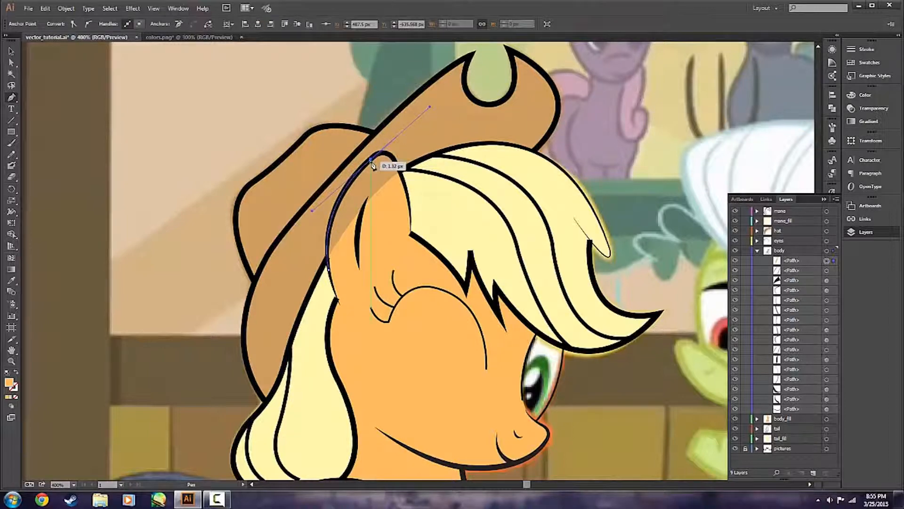
{"action": "left_click", "coordinate": [415, 213]}
{"action": "left_click_drag", "start_coordinate": [415, 212], "coordinate": [415, 213]}
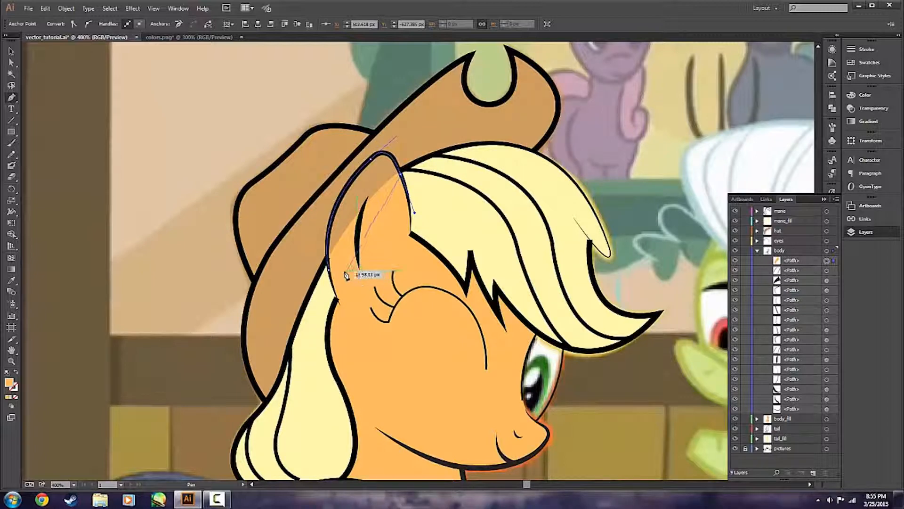
{"action": "key", "text": "v"}
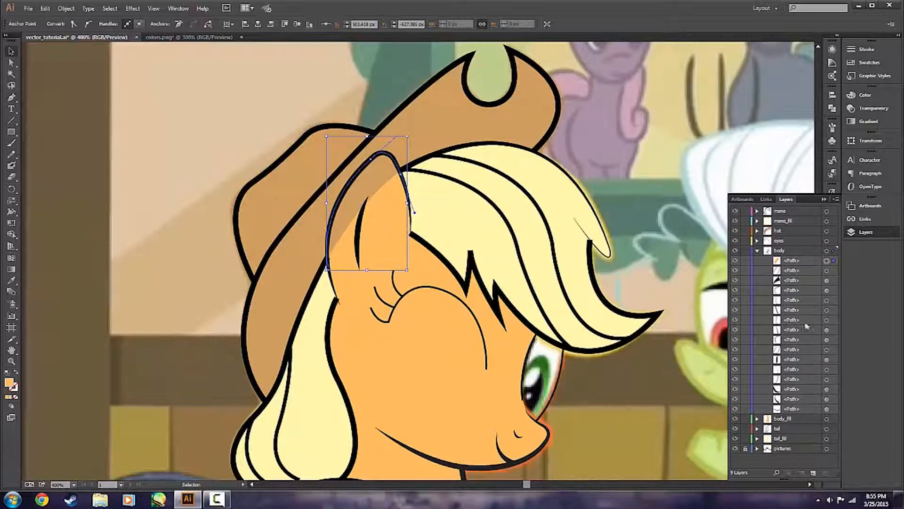
{"action": "left_click_drag", "start_coordinate": [790, 262], "coordinate": [784, 211]}
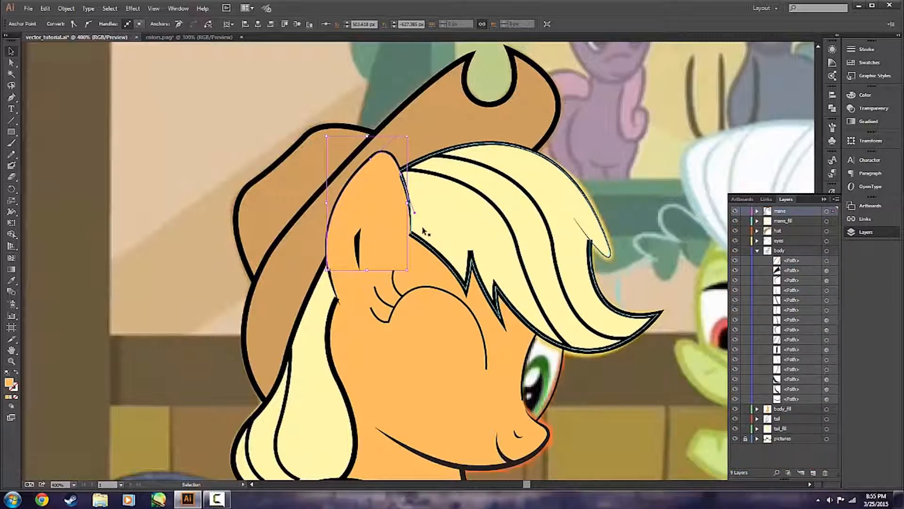
- Isolate the new ear fill and examine its anchor points and direction handles close up
{"action": "double_click", "coordinate": [377, 175]}
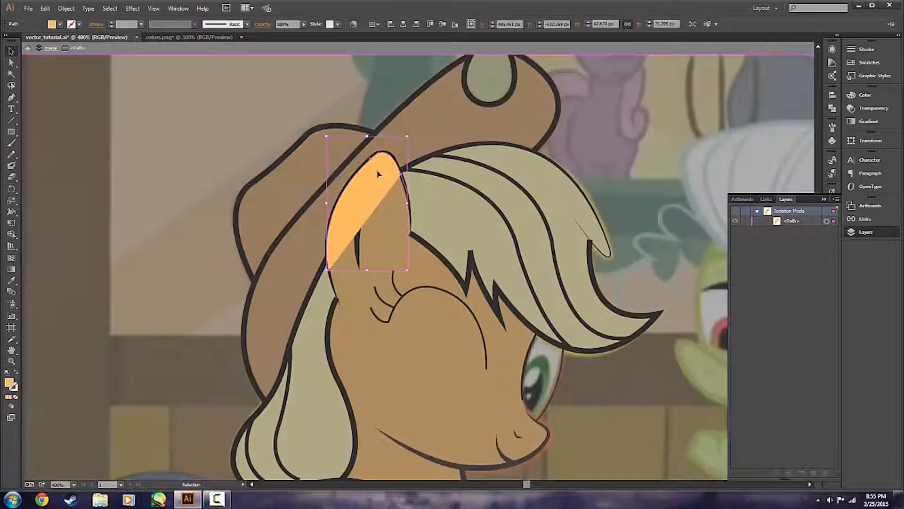
{"action": "key", "text": "p"}
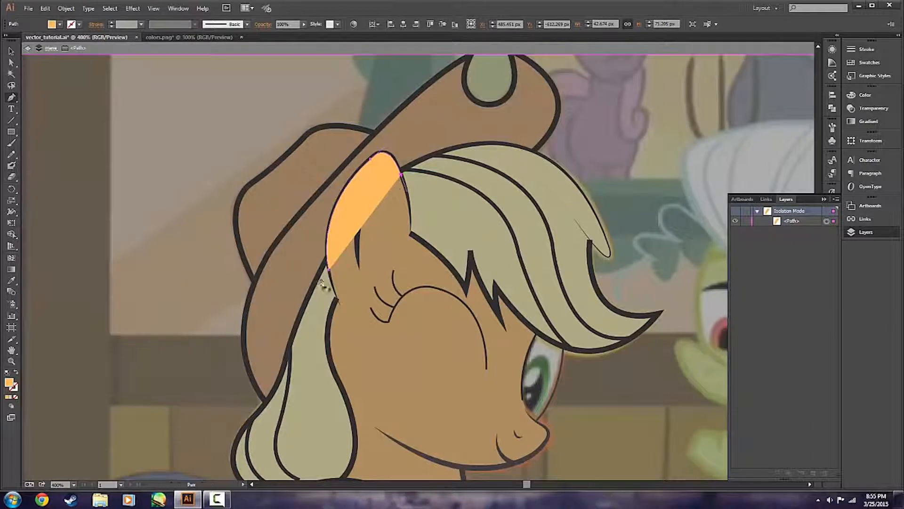
{"action": "key", "text": "v"}
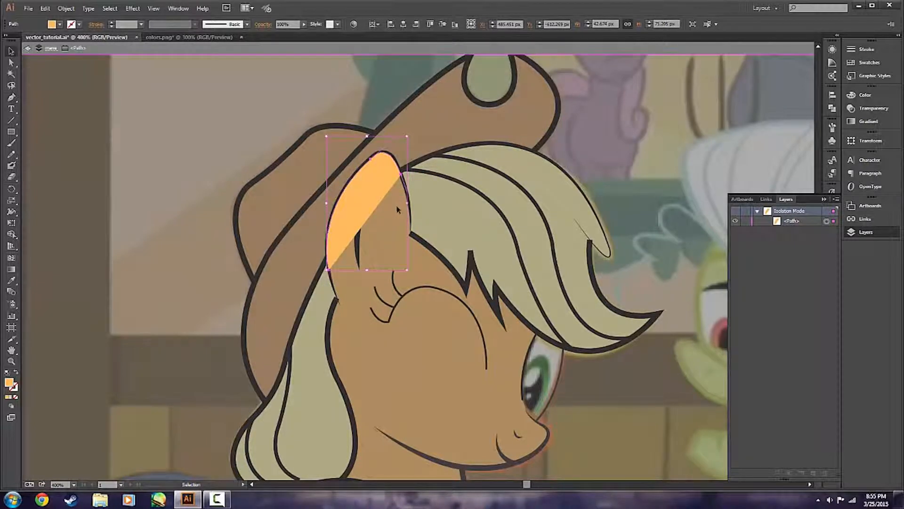
{"action": "key", "text": "a"}
{"action": "left_click", "coordinate": [400, 173]}
{"action": "left_click", "coordinate": [394, 235]}
{"action": "scroll", "coordinate": [316, 163], "scroll_direction": "up", "scroll_amount": 2}
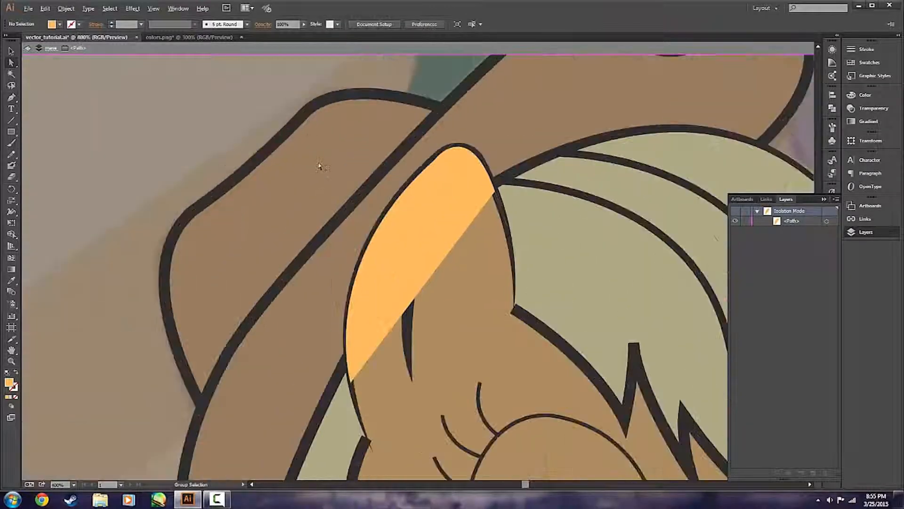
{"action": "left_click", "coordinate": [439, 174]}
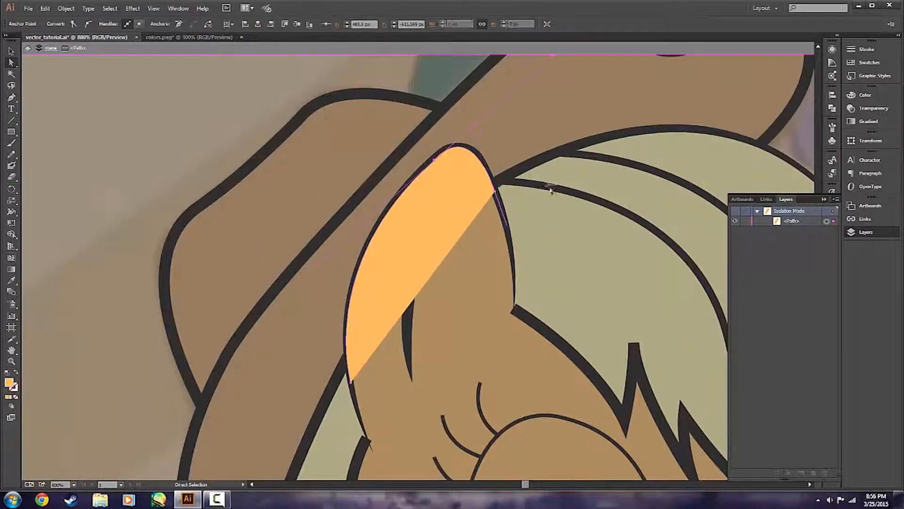
{"action": "scroll", "coordinate": [547, 193], "scroll_direction": "down", "scroll_amount": 2}
{"action": "scroll", "coordinate": [504, 163], "scroll_direction": "up", "scroll_amount": 1}
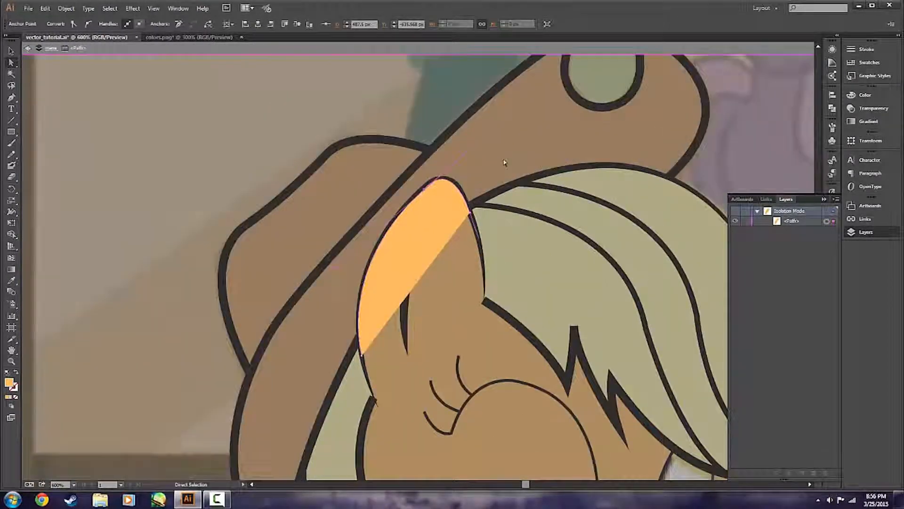
{"action": "scroll", "coordinate": [487, 216], "scroll_direction": "up", "scroll_amount": 2}
{"action": "left_click", "coordinate": [277, 178]}
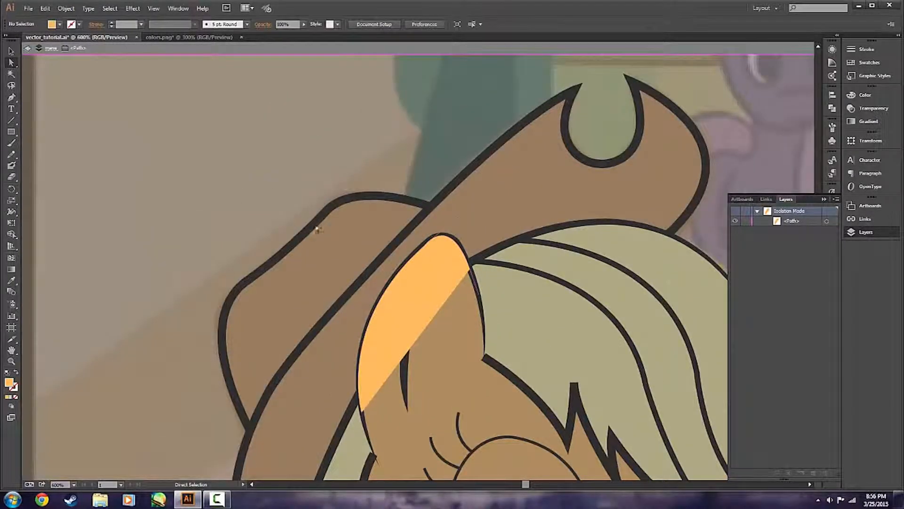
- Retract the direction handle at the ear fill's tip onto its anchor point, then deselect the path
{"action": "left_click", "coordinate": [459, 275]}
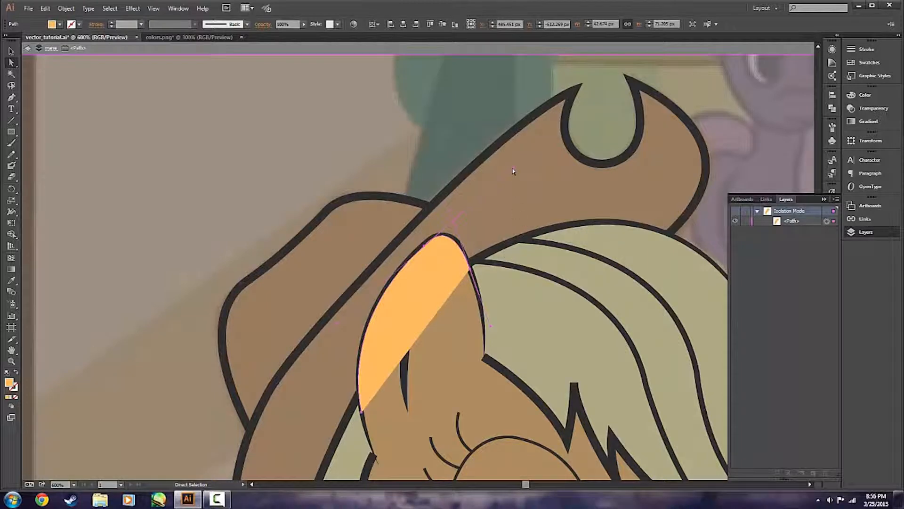
{"action": "left_click", "coordinate": [426, 186]}
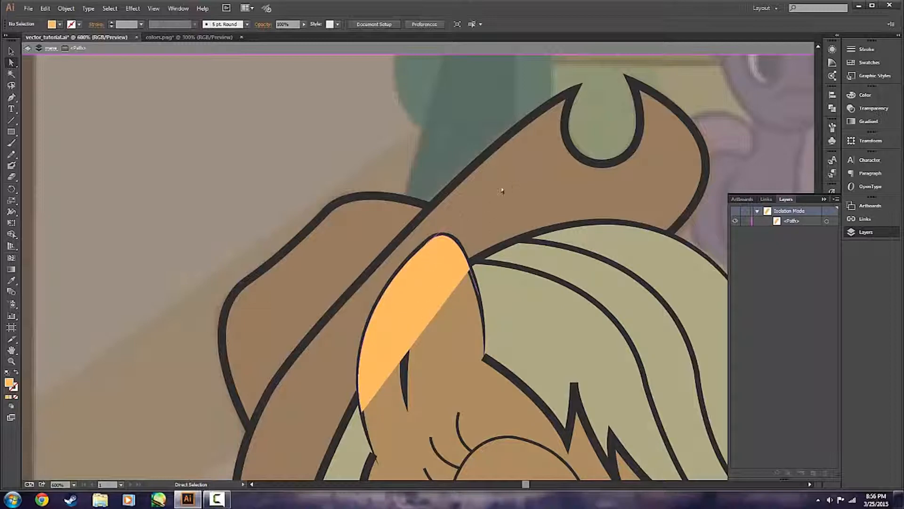
{"action": "left_click", "coordinate": [431, 273]}
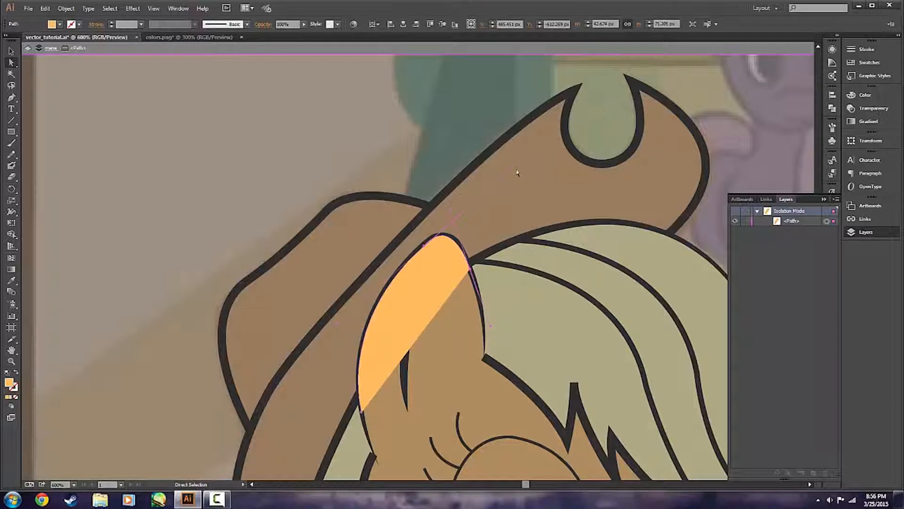
{"action": "left_click_drag", "start_coordinate": [514, 169], "coordinate": [489, 174]}
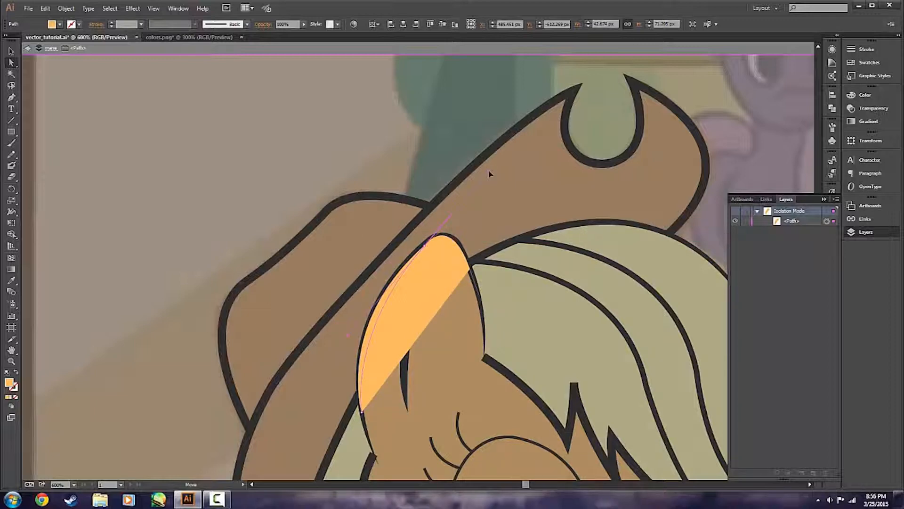
{"action": "left_click_drag", "start_coordinate": [451, 215], "coordinate": [426, 248]}
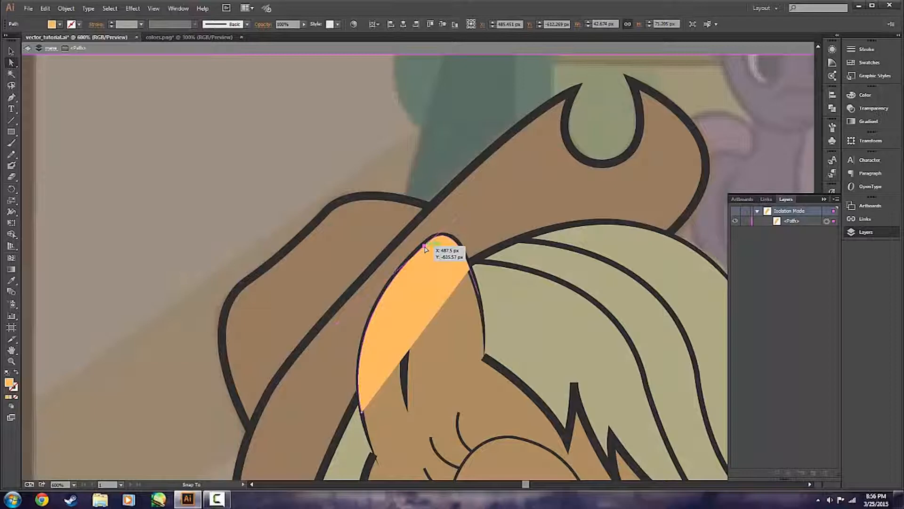
{"action": "left_click", "coordinate": [482, 220]}
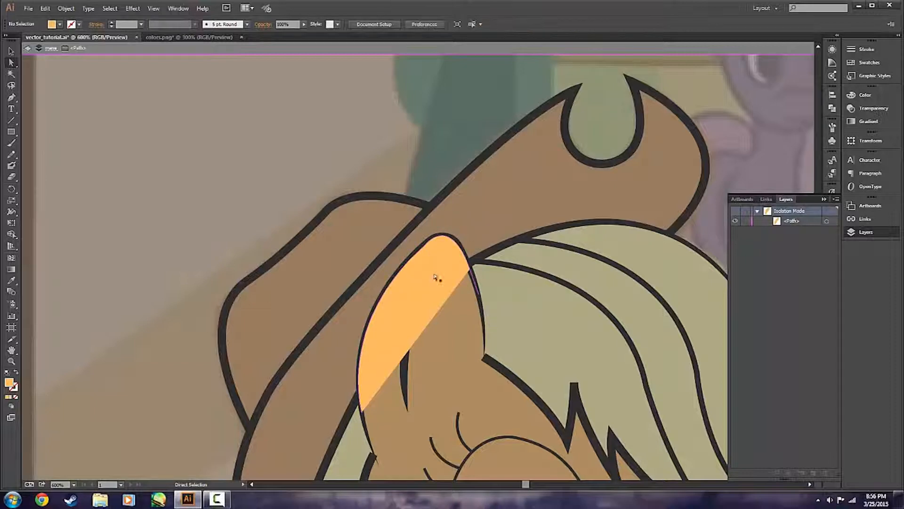
- Retract the overshooting handle at the ear fill's front end, beside the mane, onto its anchor point
{"action": "left_click", "coordinate": [435, 278]}
{"action": "left_click_drag", "start_coordinate": [492, 329], "coordinate": [470, 269]}
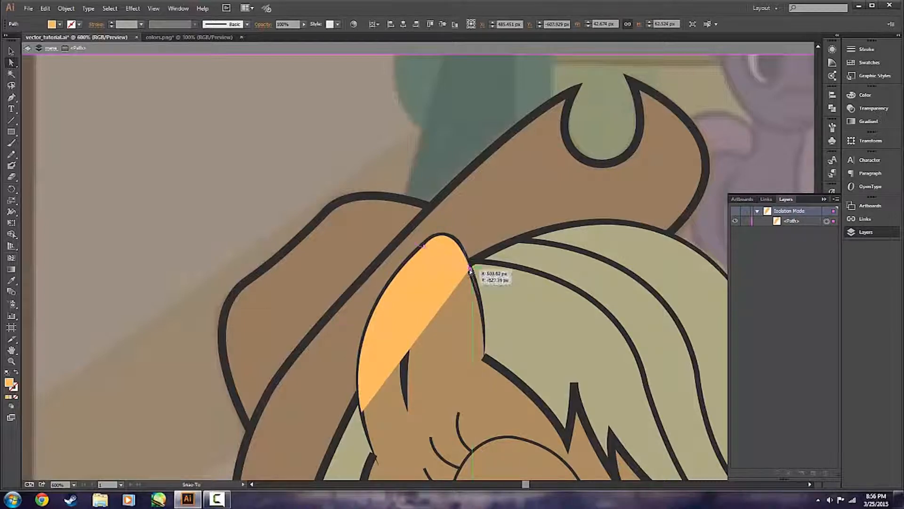
{"action": "left_click", "coordinate": [463, 261]}
{"action": "key", "text": "v"}
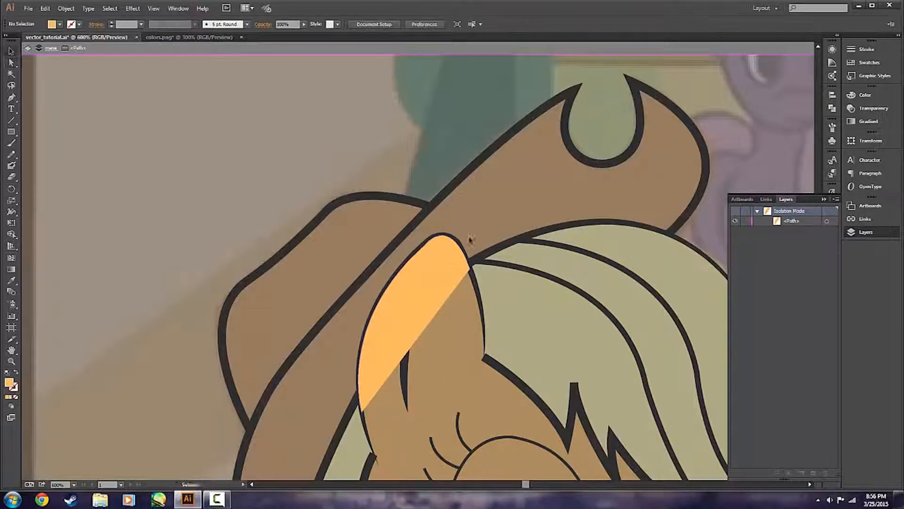
{"action": "left_click", "coordinate": [433, 298]}
{"action": "key", "text": "p"}
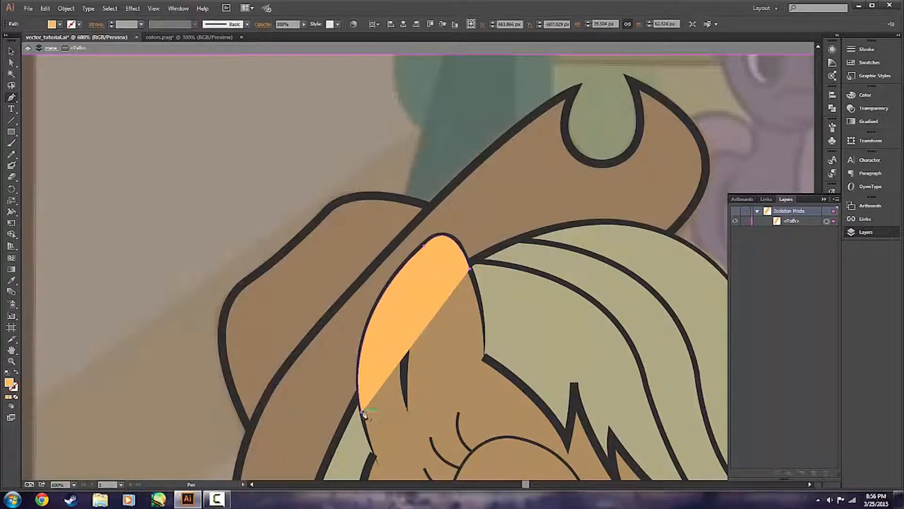
{"action": "key", "text": "v"}
{"action": "left_click", "coordinate": [430, 371]}
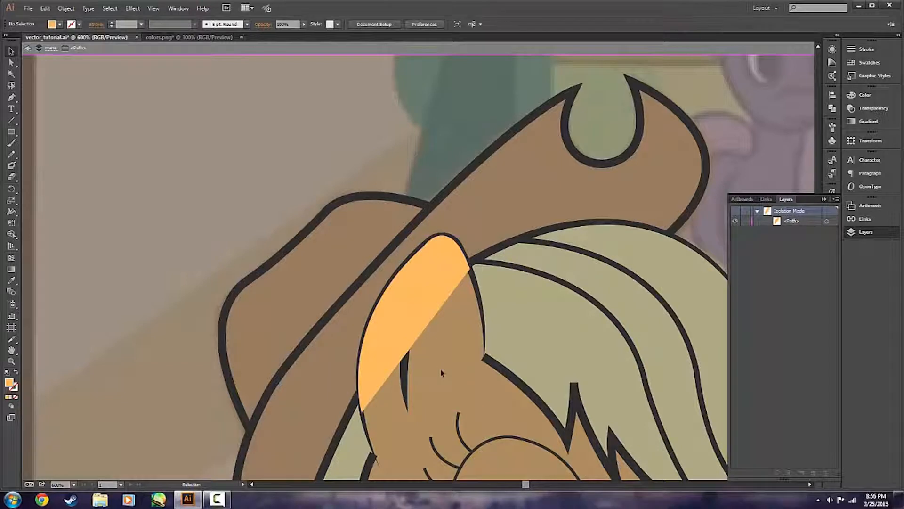
- Exit isolation mode and close the ear fill with a straight segment from its lower back end to its front end
{"action": "double_click", "coordinate": [442, 374]}
{"action": "left_click", "coordinate": [430, 302]}
{"action": "key", "text": "p"}
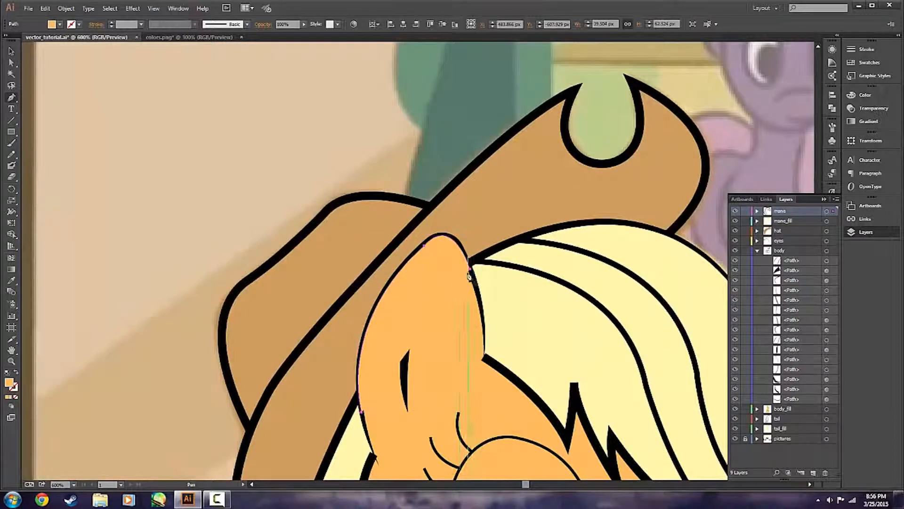
{"action": "left_click", "coordinate": [365, 414]}
{"action": "left_click", "coordinate": [471, 271]}
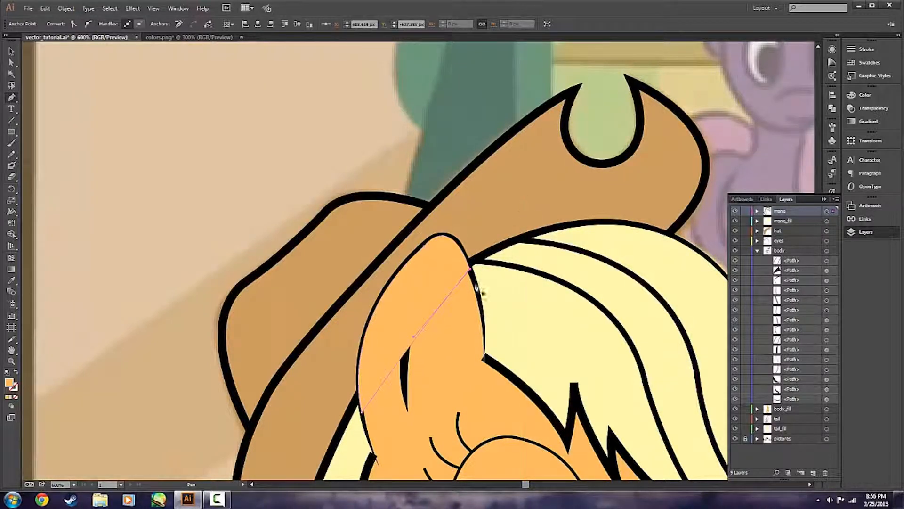
{"action": "key", "text": "v"}
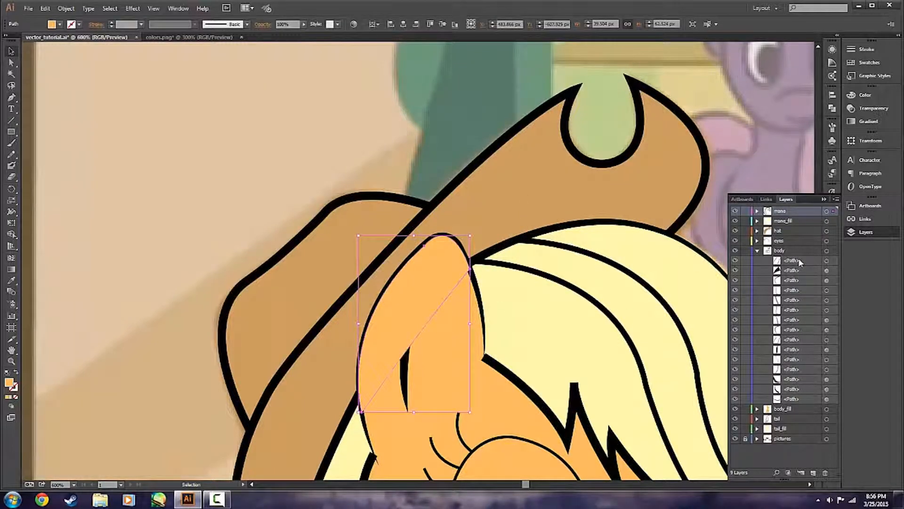
- Expand the mane layer and move the ear fill beneath the two ear outline paths, then deselect it
{"action": "left_click", "coordinate": [757, 210]}
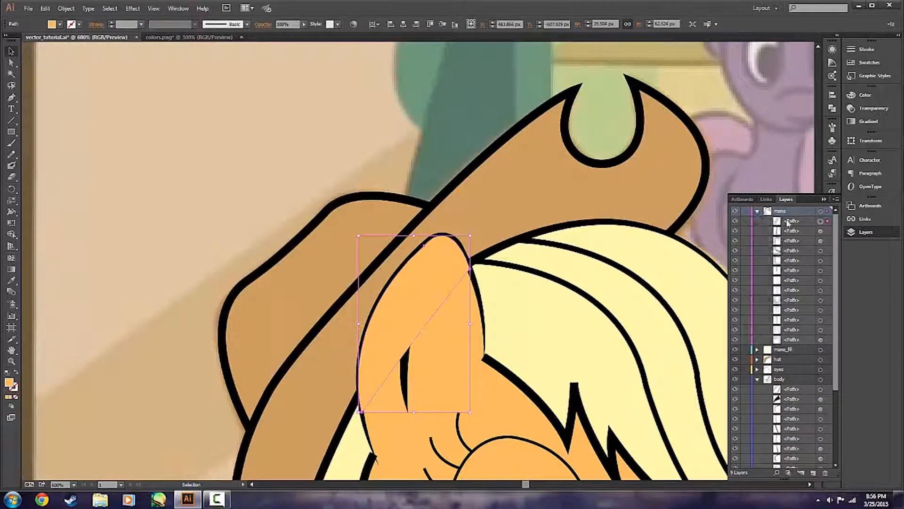
{"action": "left_click_drag", "start_coordinate": [787, 224], "coordinate": [772, 249]}
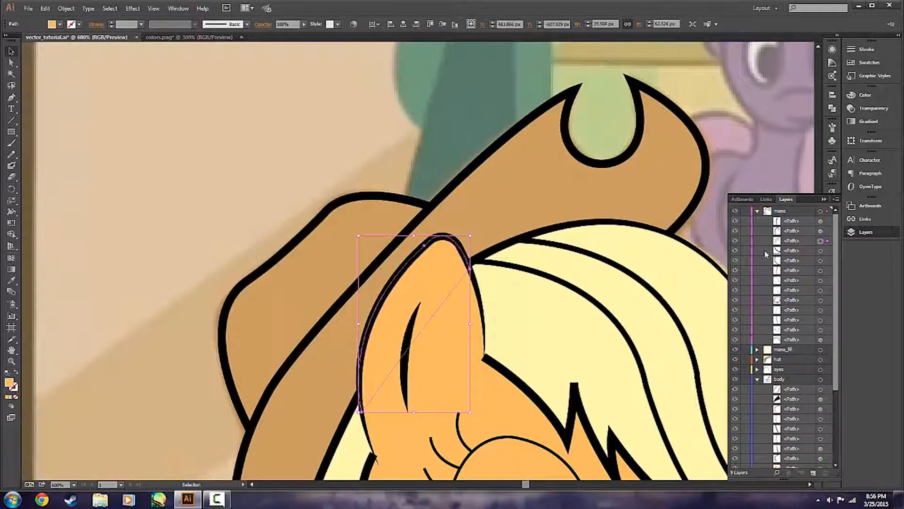
{"action": "left_click", "coordinate": [425, 147]}
- Collapse the mane and body layers
{"action": "scroll", "coordinate": [430, 147], "scroll_direction": "down", "scroll_amount": 1}
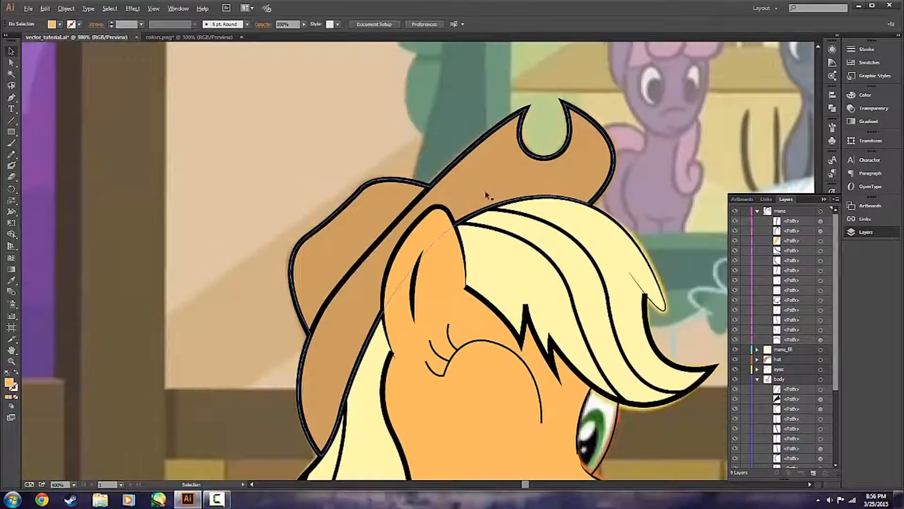
{"action": "scroll", "coordinate": [485, 193], "scroll_direction": "down", "scroll_amount": 1}
{"action": "key", "text": "a"}
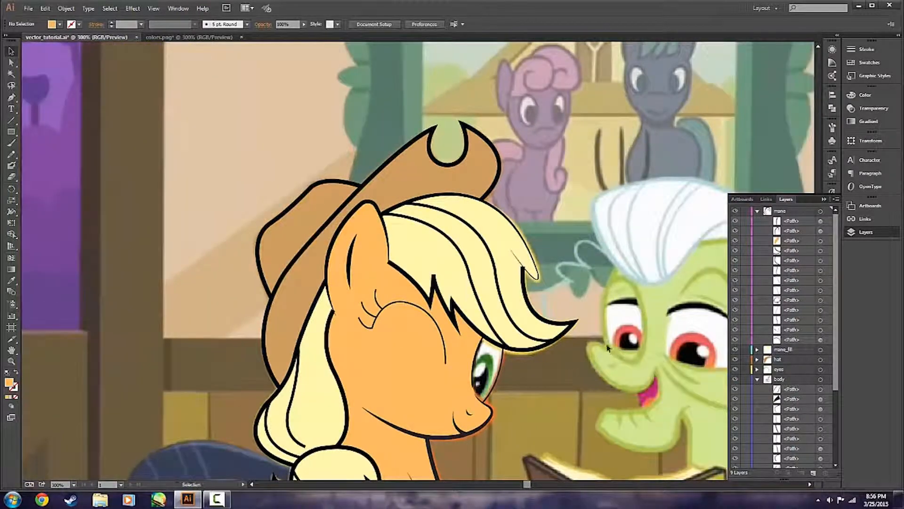
{"action": "scroll", "coordinate": [609, 349], "scroll_direction": "down", "scroll_amount": 1}
{"action": "scroll", "coordinate": [631, 331], "scroll_direction": "down", "scroll_amount": 2}
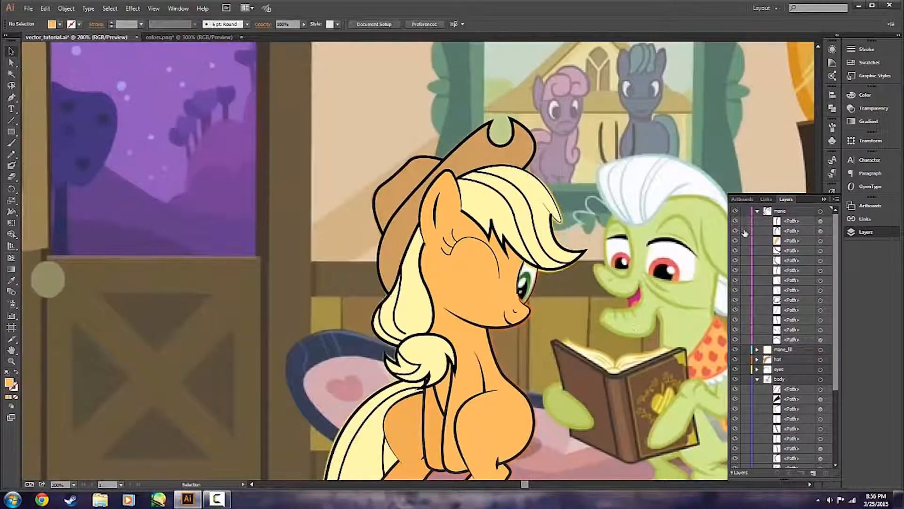
{"action": "left_click", "coordinate": [758, 211]}
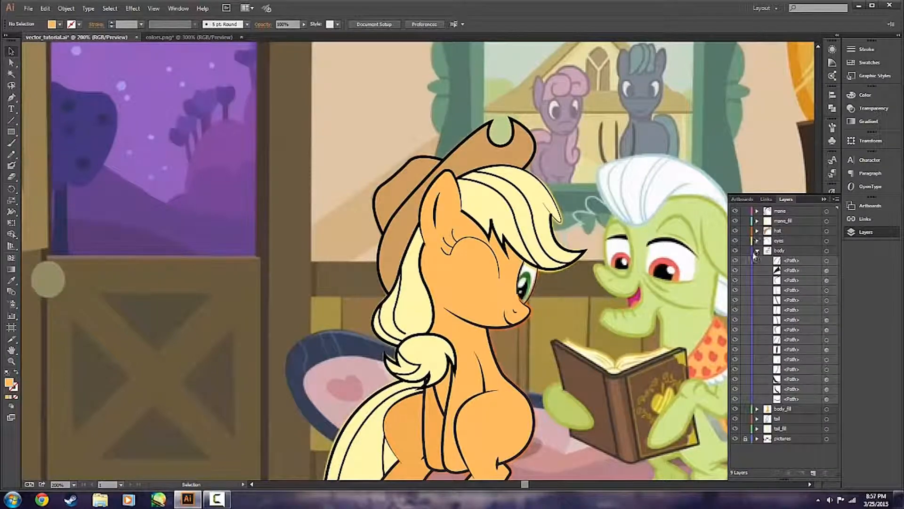
{"action": "left_click", "coordinate": [757, 251]}
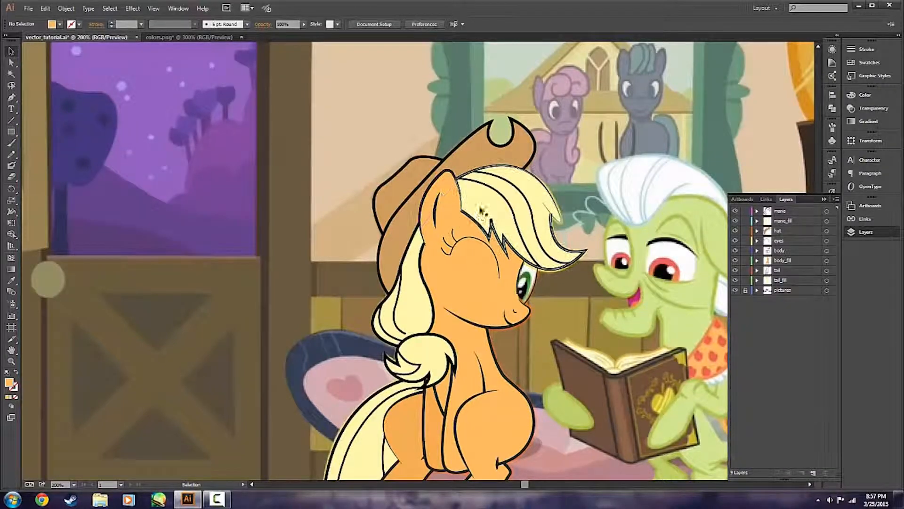
- Save the pony vector document
{"action": "scroll", "coordinate": [547, 286], "scroll_direction": "down", "scroll_amount": 2}
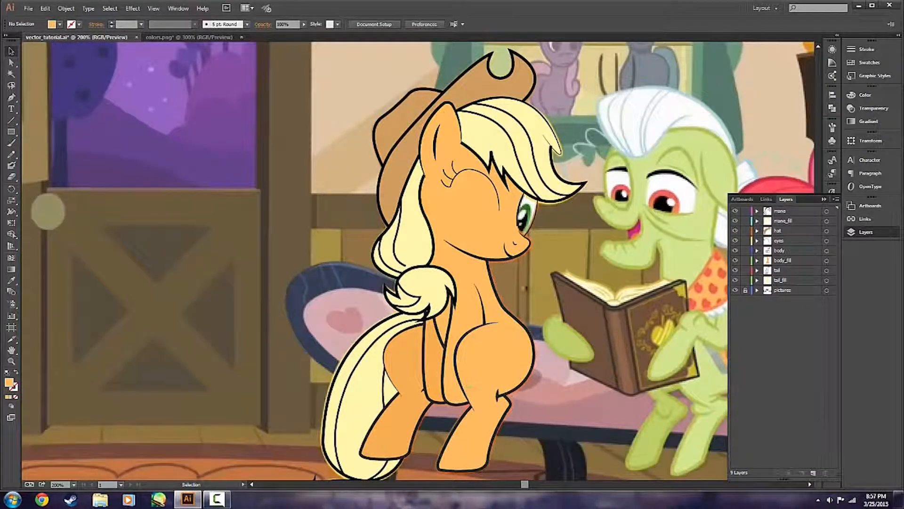
{"action": "key", "text": "ctrl+s"}
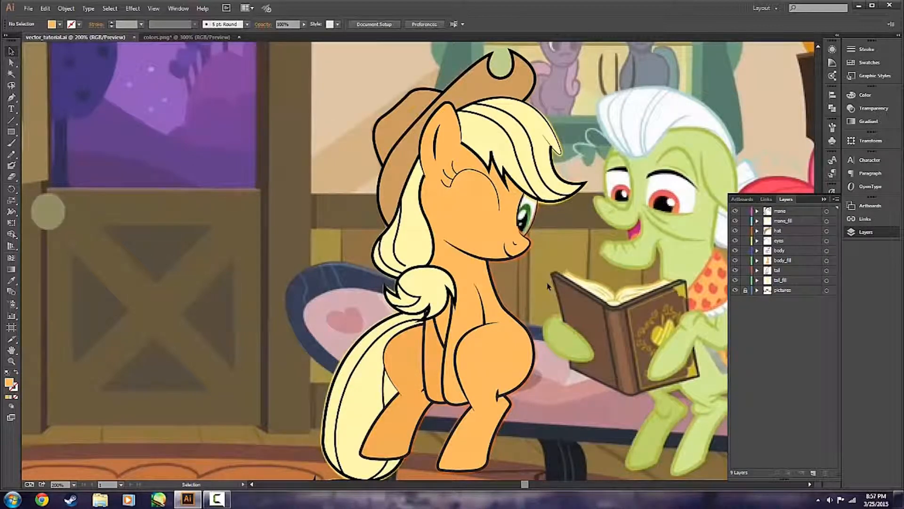
{"action": "scroll", "coordinate": [567, 224], "scroll_direction": "up", "scroll_amount": 1}
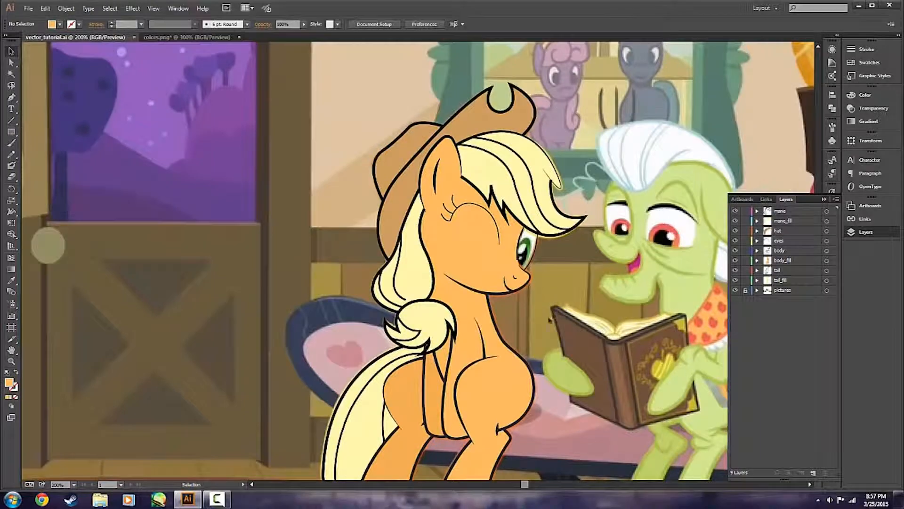
- Hide every layer except the reference pictures and show the mane, eyes, body and tail layers again
{"action": "scroll", "coordinate": [554, 313], "scroll_direction": "down", "scroll_amount": 2}
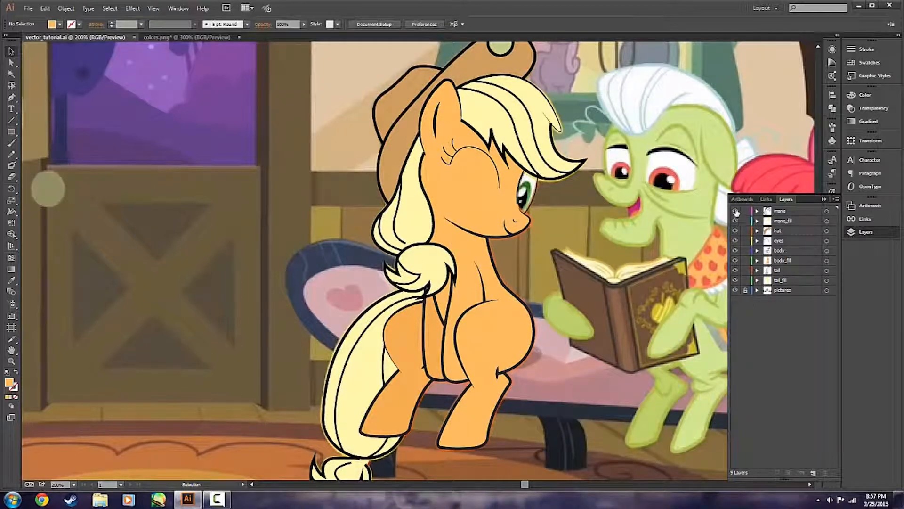
{"action": "left_click", "coordinate": [735, 290], "text": "alt"}
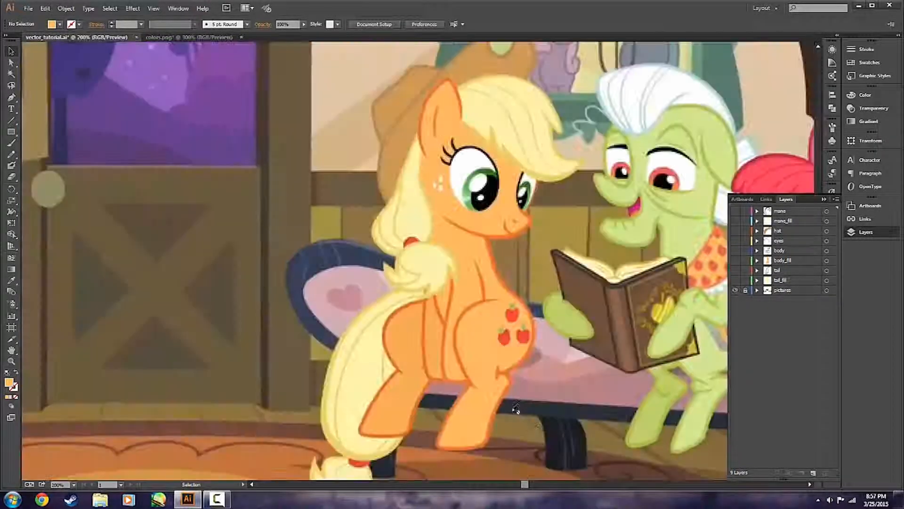
{"action": "scroll", "coordinate": [471, 254], "scroll_direction": "down", "scroll_amount": 4}
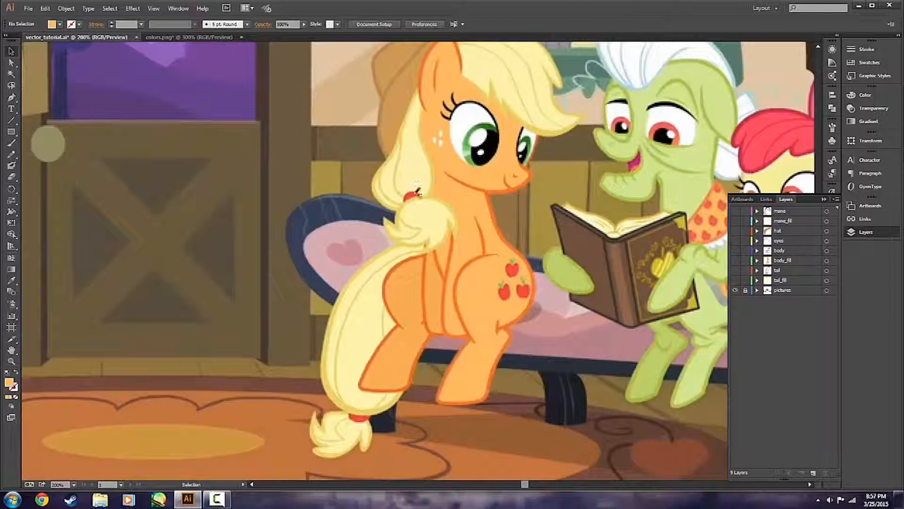
{"action": "left_click", "coordinate": [735, 251]}
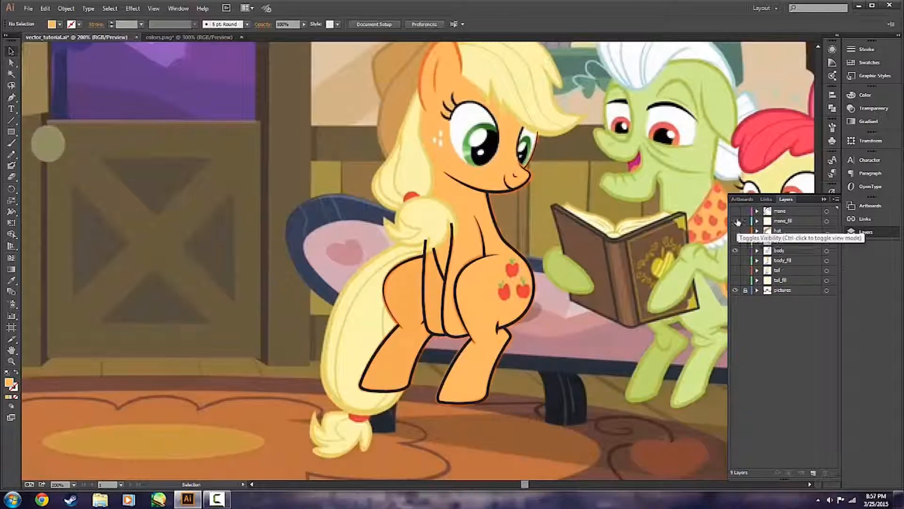
{"action": "left_click", "coordinate": [735, 210]}
{"action": "left_click", "coordinate": [736, 270]}
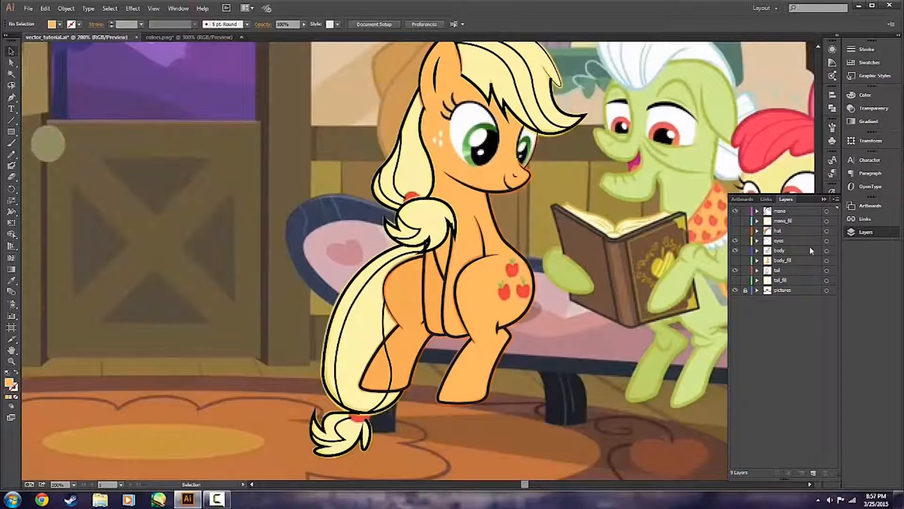
- Select the mane_fill layer, sample the red of Applejack's hair tie in the colors.png document and copy its hex code
{"action": "left_click", "coordinate": [784, 221]}
{"action": "scroll", "coordinate": [396, 254], "scroll_direction": "up", "scroll_amount": 3}
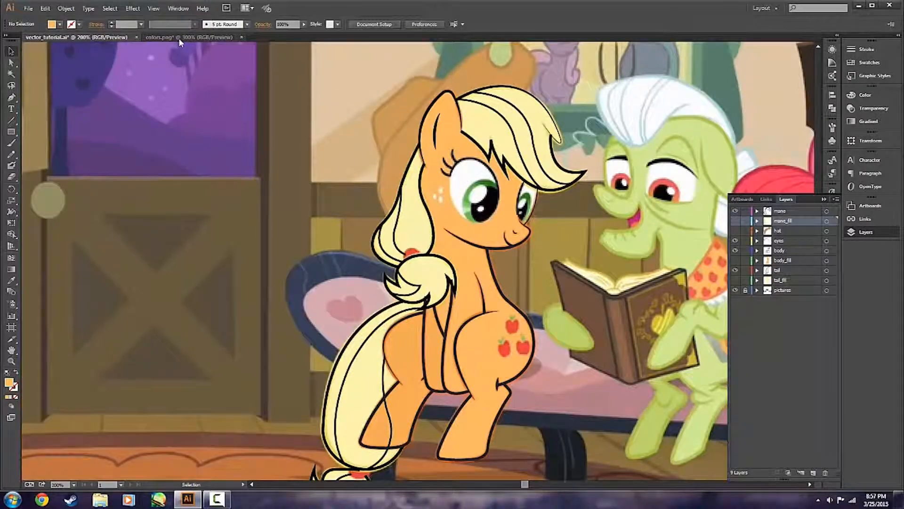
{"action": "left_click", "coordinate": [178, 38]}
{"action": "key", "text": "i"}
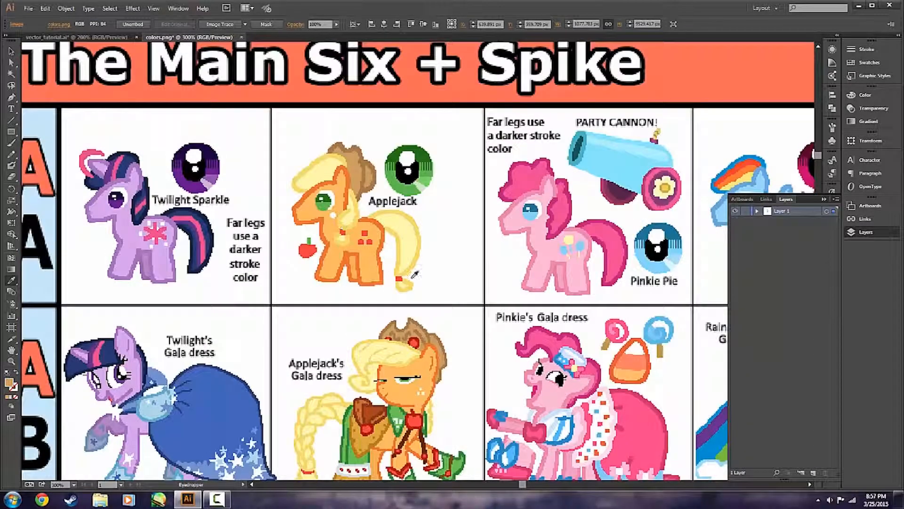
{"action": "scroll", "coordinate": [345, 223], "scroll_direction": "up", "scroll_amount": 3}
{"action": "scroll", "coordinate": [338, 250], "scroll_direction": "down", "scroll_amount": 2}
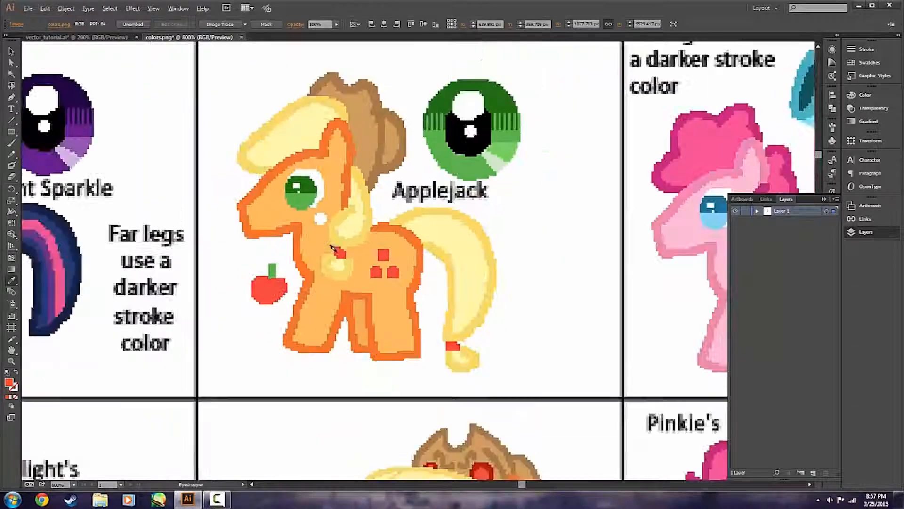
{"action": "double_click", "coordinate": [9, 382]}
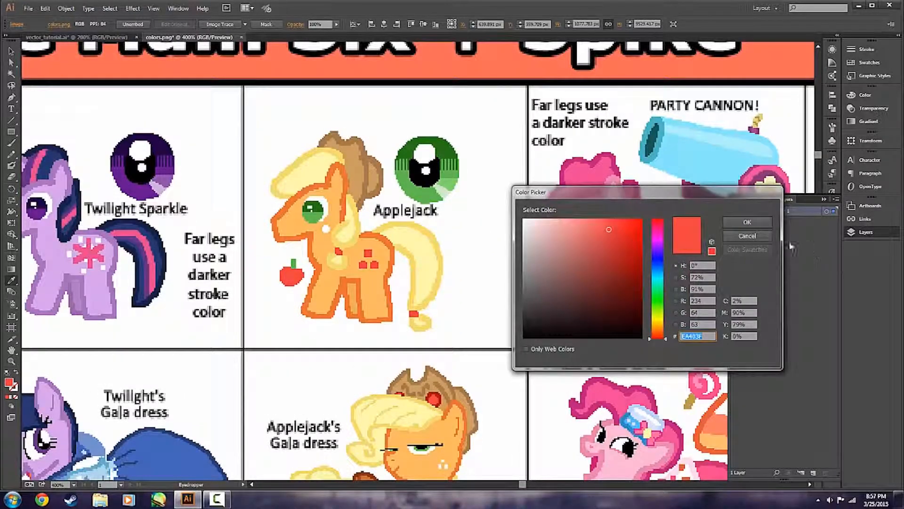
{"action": "left_click", "coordinate": [746, 236]}
{"action": "left_click", "coordinate": [11, 51]}
- Return to the vector_tutorial.ai document, choose the Pen tool and set the fill colour to EA403F
{"action": "left_click", "coordinate": [48, 38]}
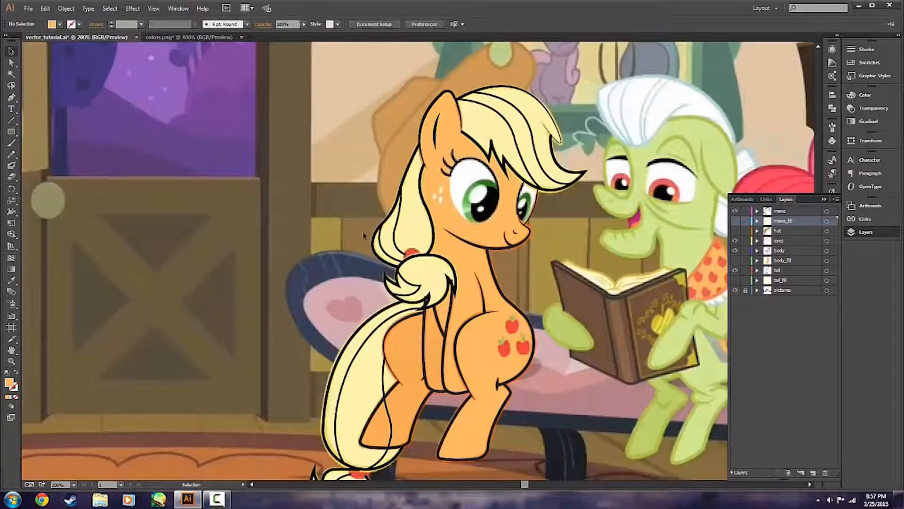
{"action": "key", "text": "p"}
{"action": "double_click", "coordinate": [9, 382]}
{"action": "left_click", "coordinate": [754, 218]}
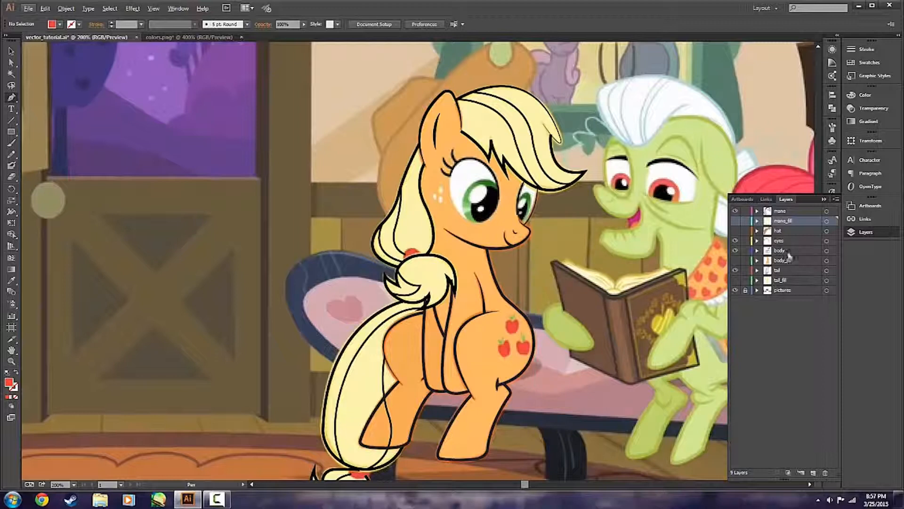
- Show the mane_fill layer with its two existing paths hidden and add a new sublayer inside it
{"action": "left_click", "coordinate": [735, 231]}
{"action": "left_click", "coordinate": [735, 231]}
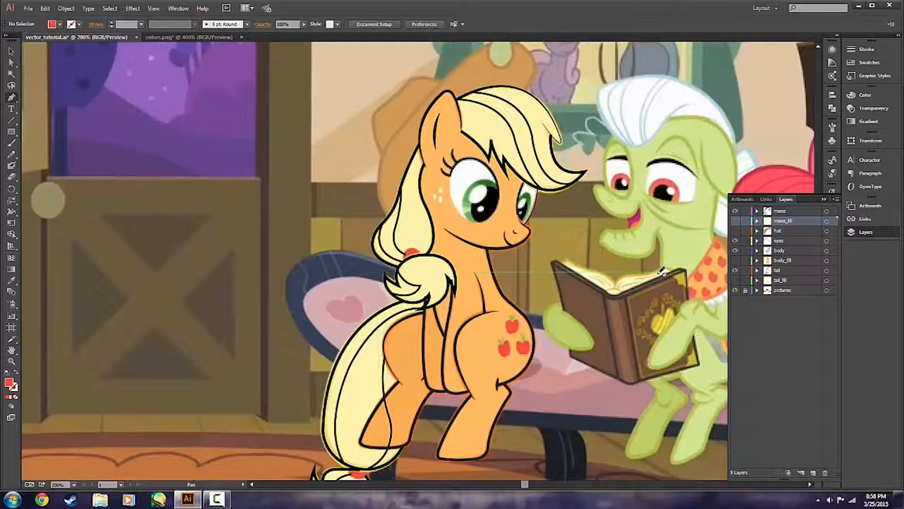
{"action": "left_click", "coordinate": [804, 473]}
{"action": "left_click", "coordinate": [546, 259]}
{"action": "left_click", "coordinate": [735, 221]}
{"action": "left_click", "coordinate": [801, 472]}
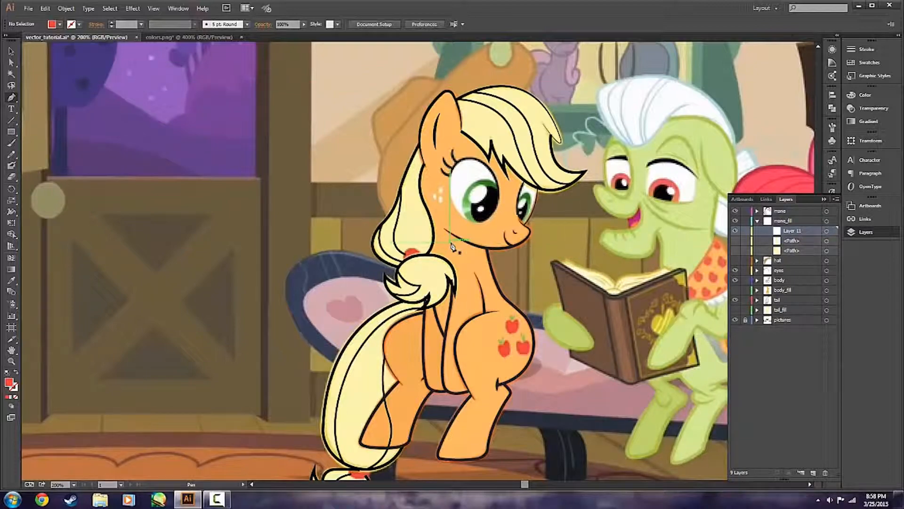
- Draw the curved upper and back edges of the red hair tie fill between the ponytail and its tied-off end
{"action": "scroll", "coordinate": [390, 261], "scroll_direction": "up", "scroll_amount": 2}
{"action": "scroll", "coordinate": [450, 260], "scroll_direction": "up", "scroll_amount": 2}
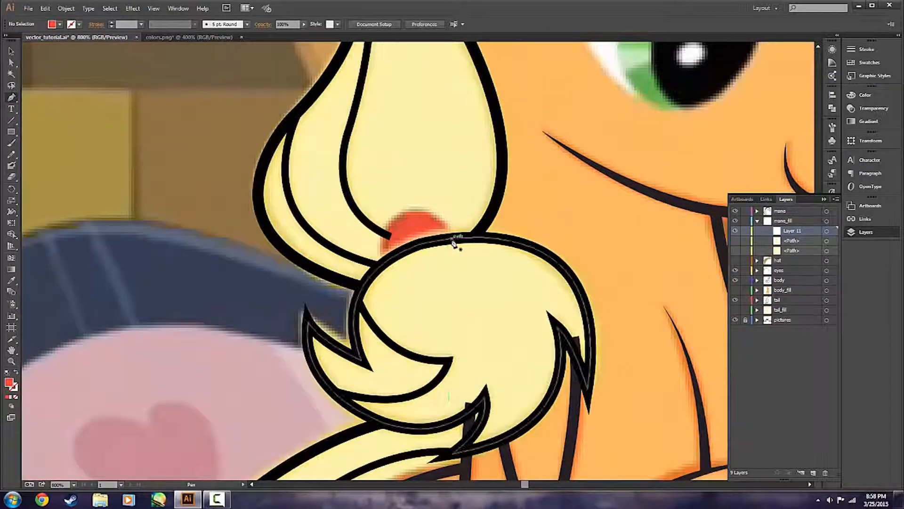
{"action": "left_click", "coordinate": [455, 238]}
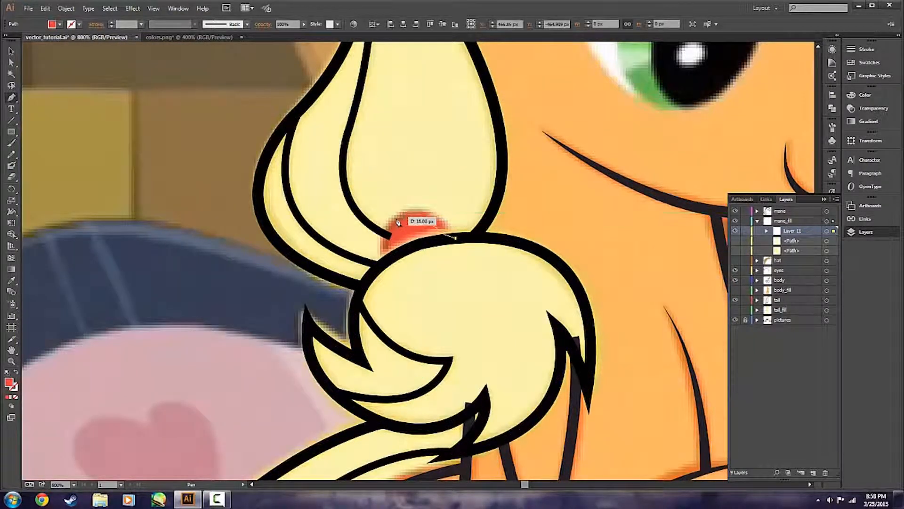
{"action": "left_click_drag", "start_coordinate": [399, 218], "coordinate": [369, 232]}
{"action": "left_click", "coordinate": [400, 218]}
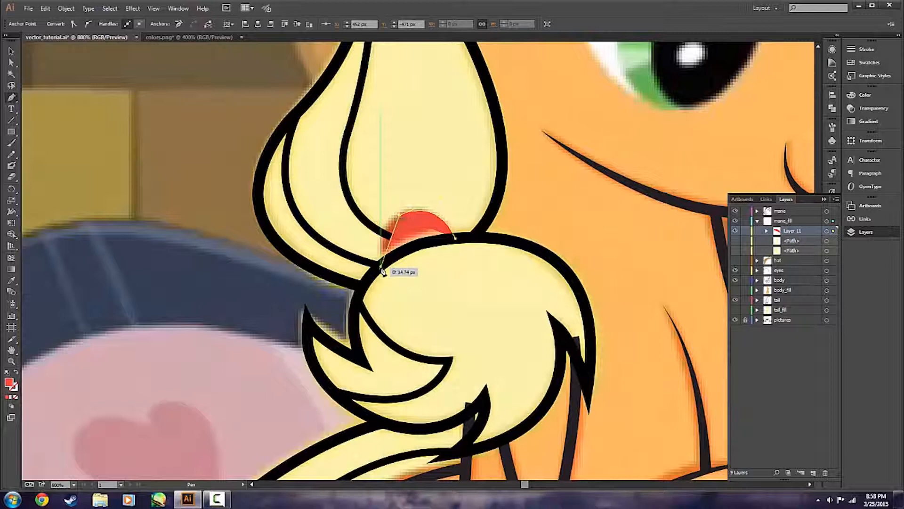
{"action": "left_click", "coordinate": [382, 271]}
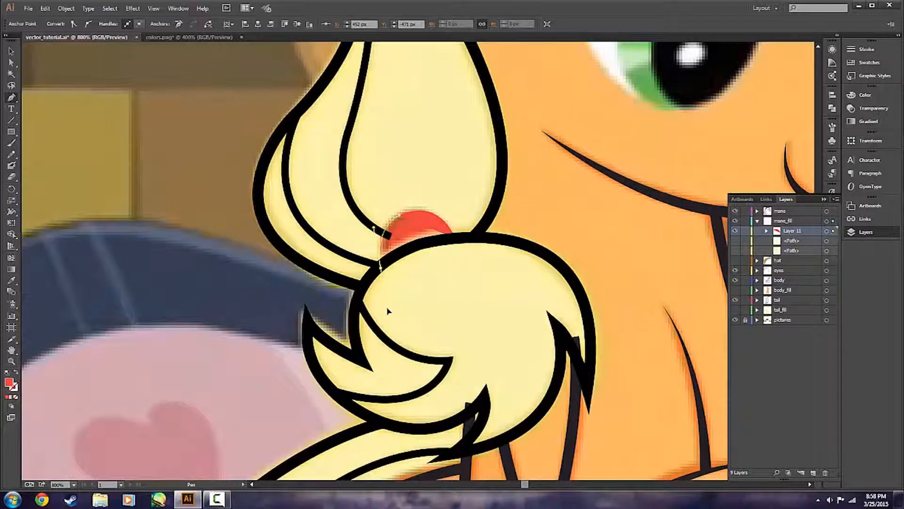
{"action": "left_click_drag", "start_coordinate": [388, 309], "coordinate": [389, 311]}
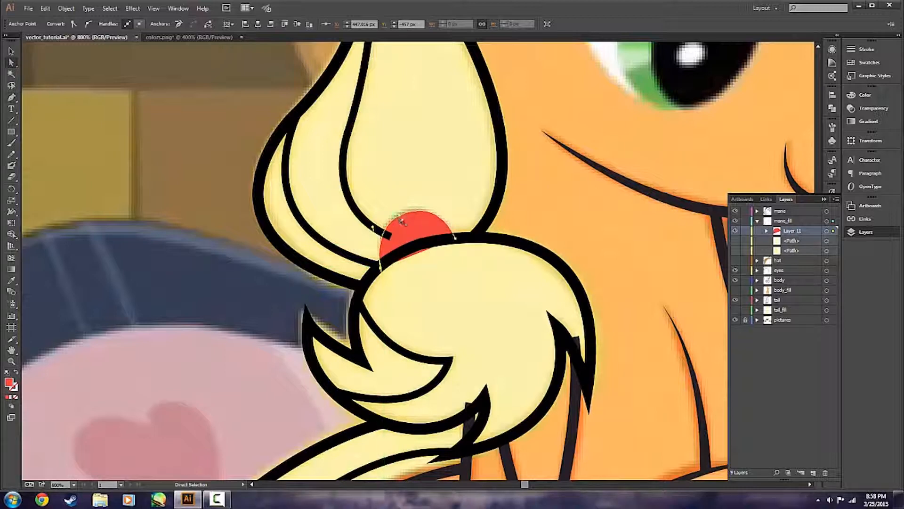
{"action": "left_click", "coordinate": [543, 289]}
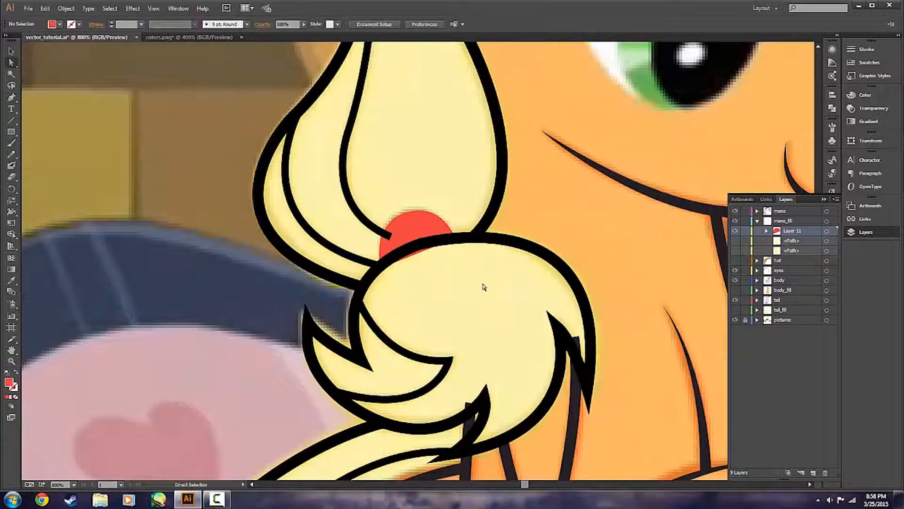
- Close the red hair tie fill with a curved segment following the outline of the tied-off mane end, and deselect it
{"action": "left_click", "coordinate": [400, 224]}
{"action": "key", "text": "p"}
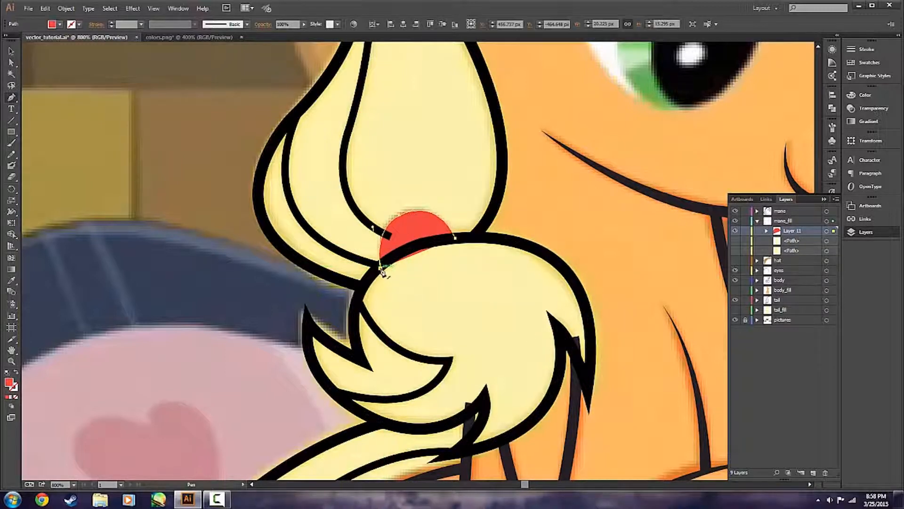
{"action": "left_click", "coordinate": [380, 267]}
{"action": "left_click_drag", "start_coordinate": [455, 238], "coordinate": [503, 240]}
{"action": "key", "text": "v"}
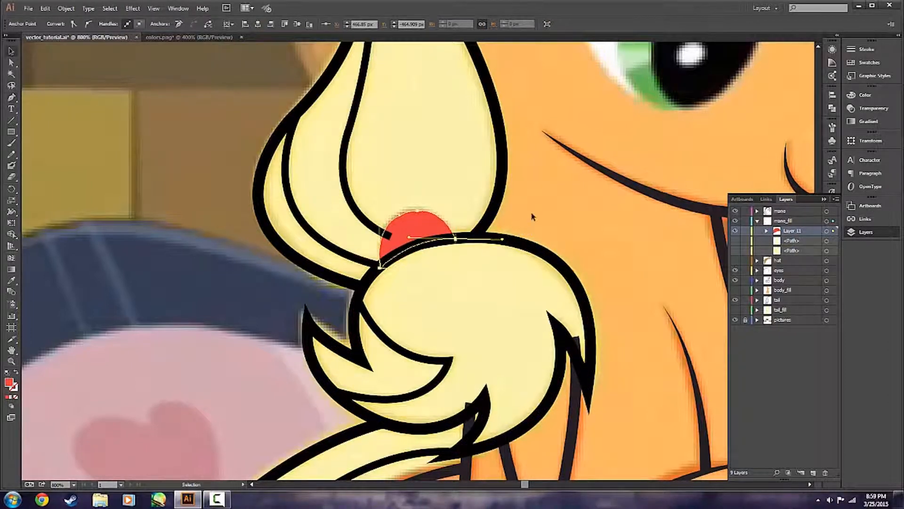
{"action": "left_click", "coordinate": [532, 213]}
- Show the two existing mane fill paths again and collapse the mane_fill layer
{"action": "scroll", "coordinate": [628, 228], "scroll_direction": "down", "scroll_amount": 3}
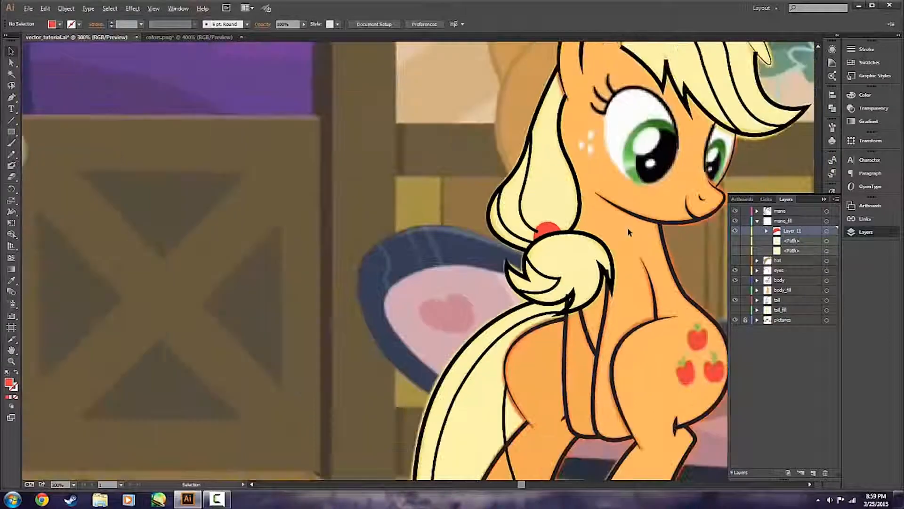
{"action": "scroll", "coordinate": [630, 232], "scroll_direction": "down", "scroll_amount": 7}
{"action": "scroll", "coordinate": [683, 257], "scroll_direction": "up", "scroll_amount": 6}
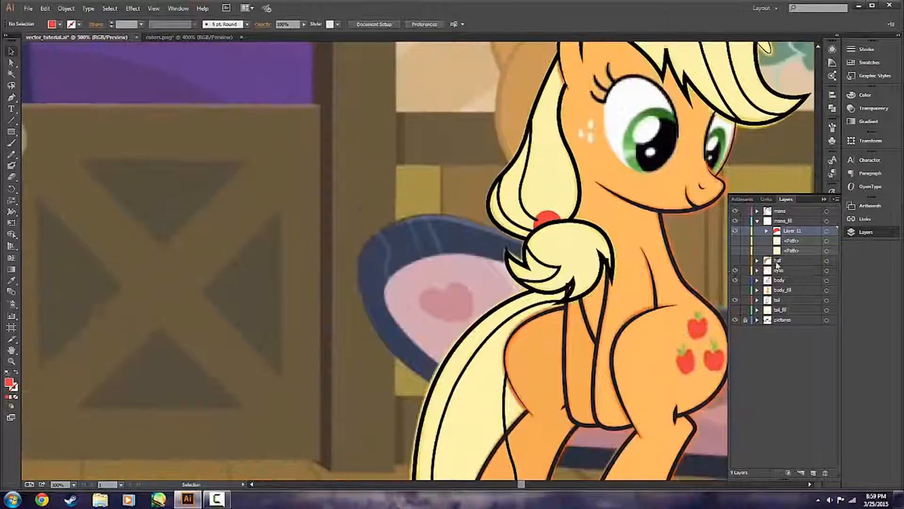
{"action": "left_click_drag", "start_coordinate": [736, 240], "coordinate": [735, 251]}
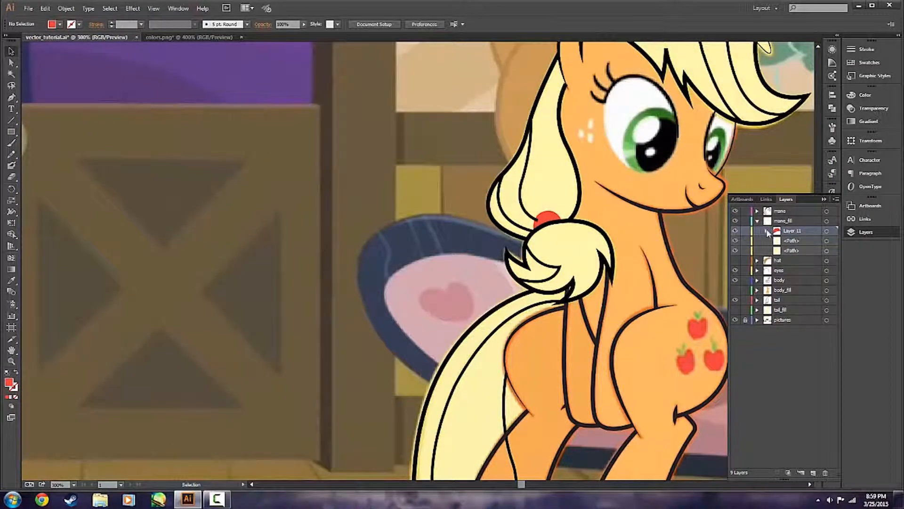
{"action": "left_click", "coordinate": [757, 221]}
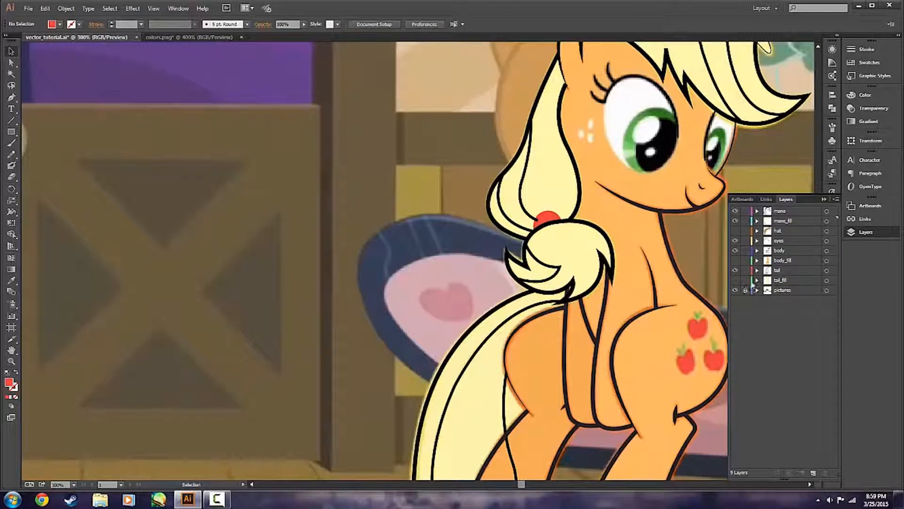
- Show the tail_fill layer, add a new sublayer inside it and hide its existing fill path
{"action": "scroll", "coordinate": [594, 266], "scroll_direction": "right", "scroll_amount": 7}
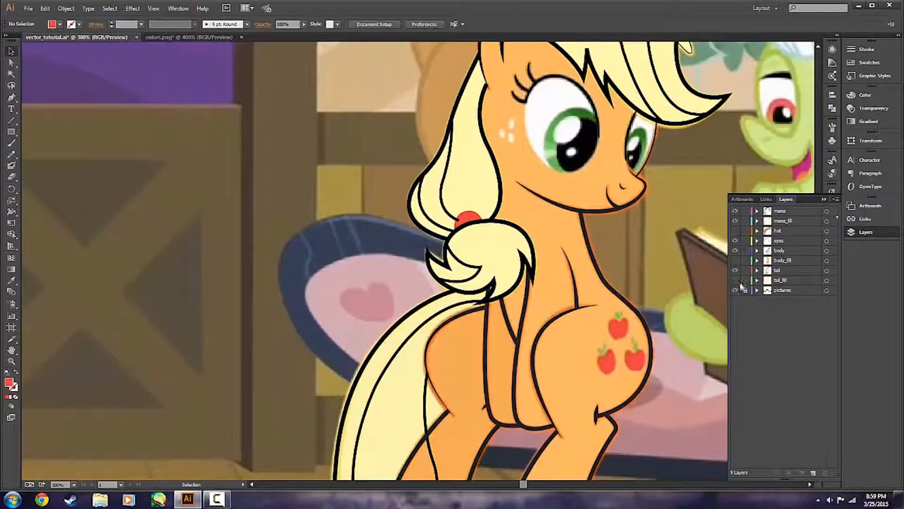
{"action": "left_click", "coordinate": [735, 280]}
{"action": "left_click", "coordinate": [787, 279]}
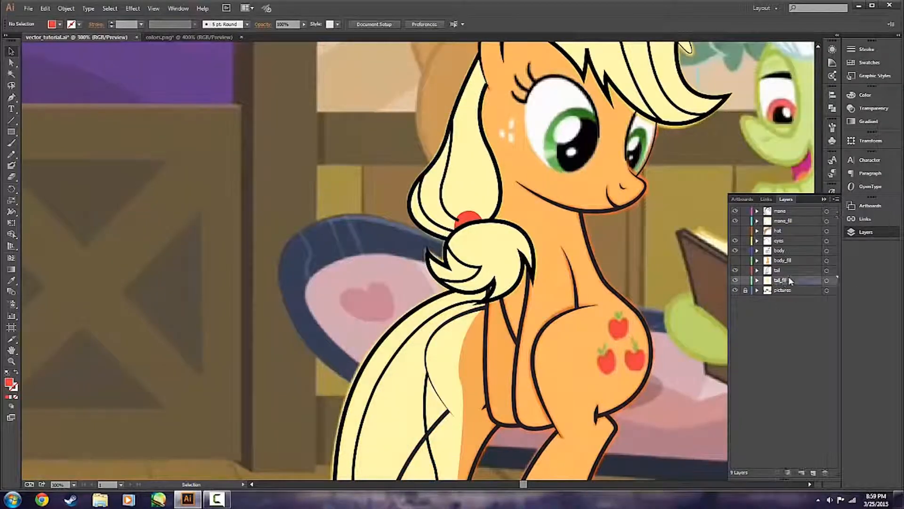
{"action": "left_click", "coordinate": [801, 473]}
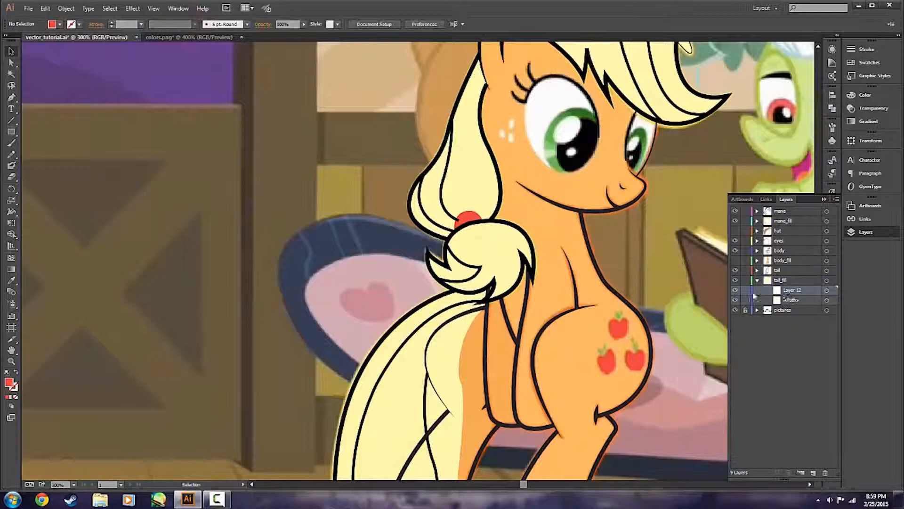
{"action": "scroll", "coordinate": [404, 285], "scroll_direction": "down", "scroll_amount": 5}
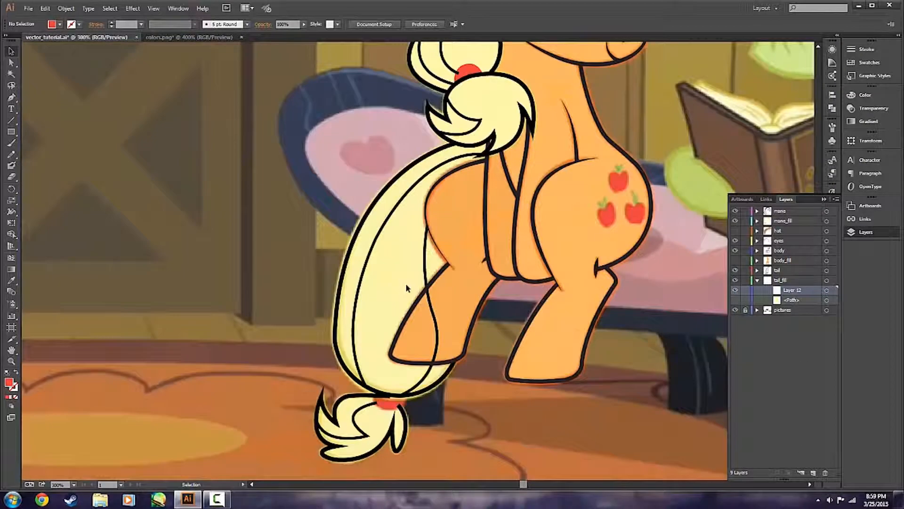
- Hide the tail outline layer briefly to examine the red tail band in the reference picture, and show the layer again
{"action": "scroll", "coordinate": [374, 430], "scroll_direction": "up", "scroll_amount": 3}
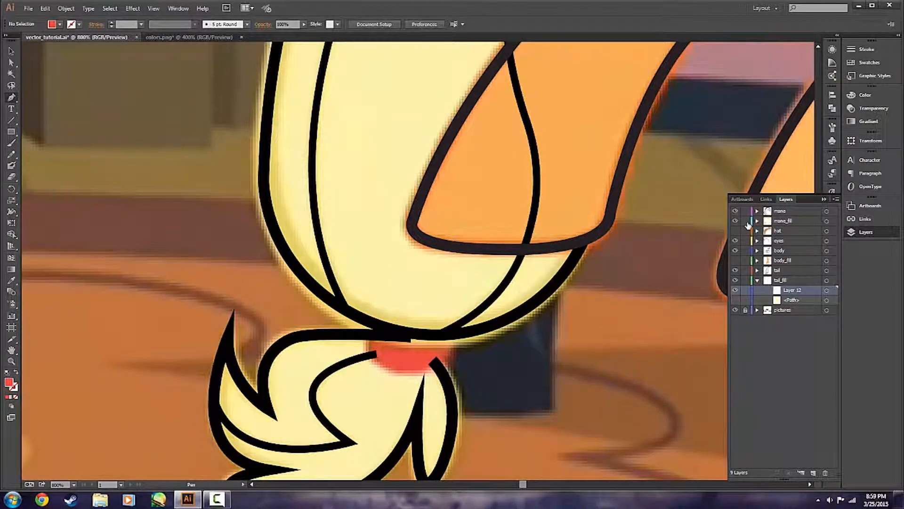
{"action": "left_click", "coordinate": [734, 271]}
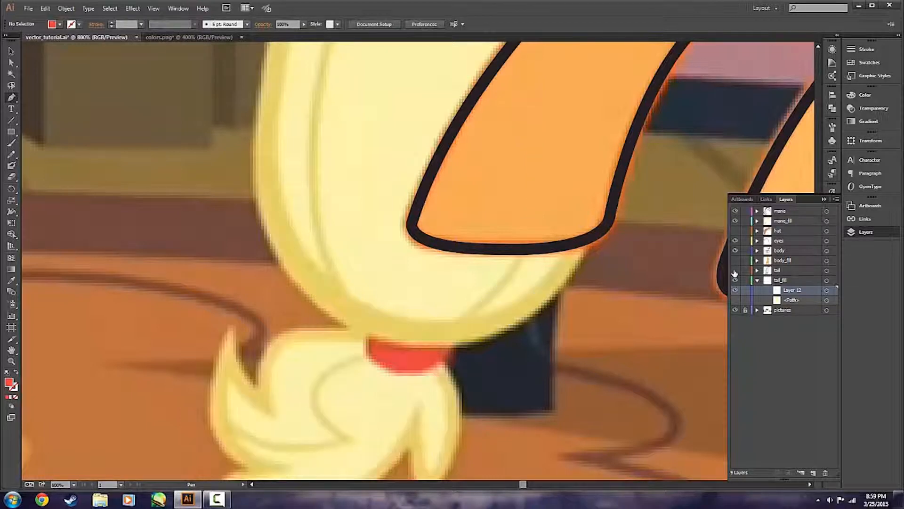
{"action": "left_click", "coordinate": [735, 272]}
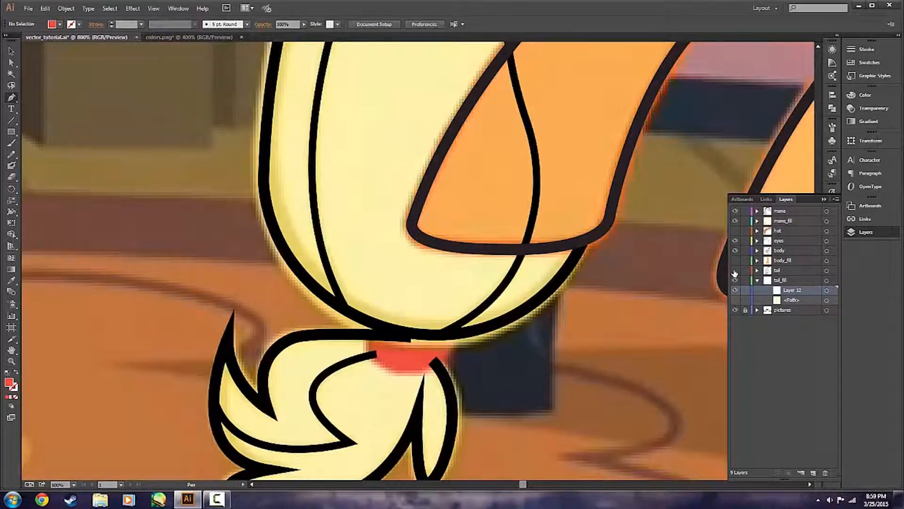
- Hide the tail outline layer and start the red tail tie fill with a curve along the band's left and lower edge
{"action": "left_click", "coordinate": [735, 272]}
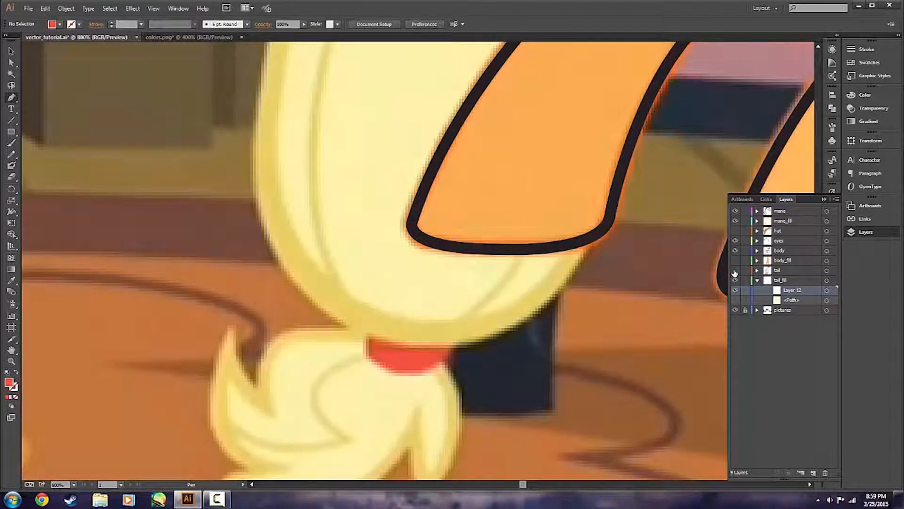
{"action": "left_click", "coordinate": [366, 331]}
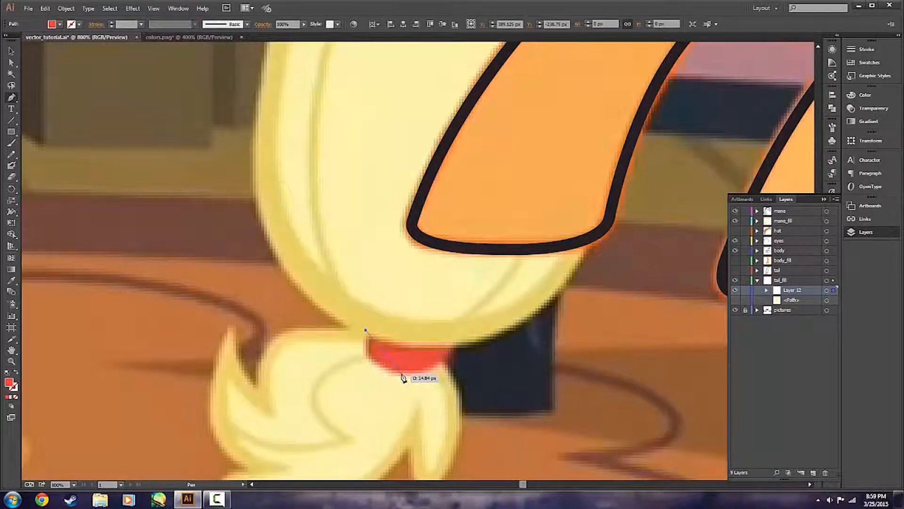
{"action": "left_click_drag", "start_coordinate": [406, 374], "coordinate": [457, 375]}
{"action": "left_click", "coordinate": [405, 374]}
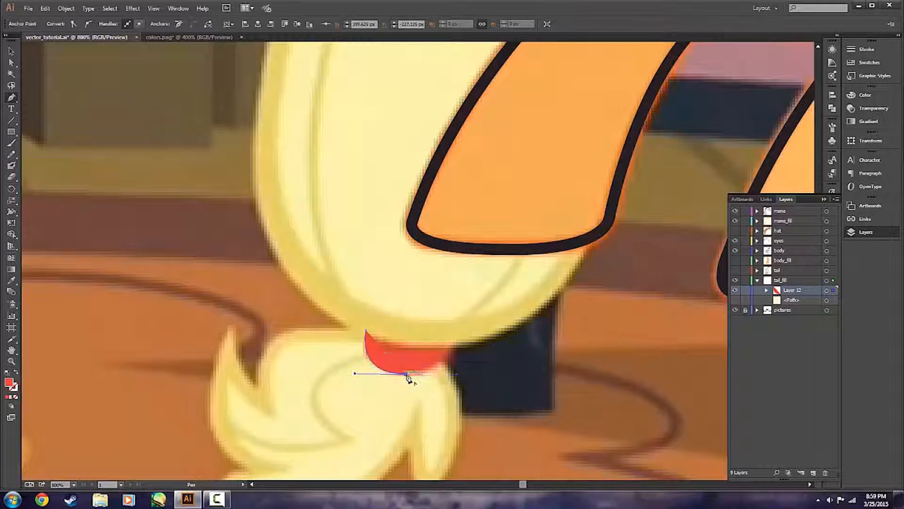
{"action": "left_click_drag", "start_coordinate": [457, 339], "coordinate": [458, 325]}
{"action": "left_click_drag", "start_coordinate": [462, 299], "coordinate": [462, 299]}
{"action": "key", "text": "ctrl+z"}
{"action": "left_click_drag", "start_coordinate": [459, 332], "coordinate": [456, 370]}
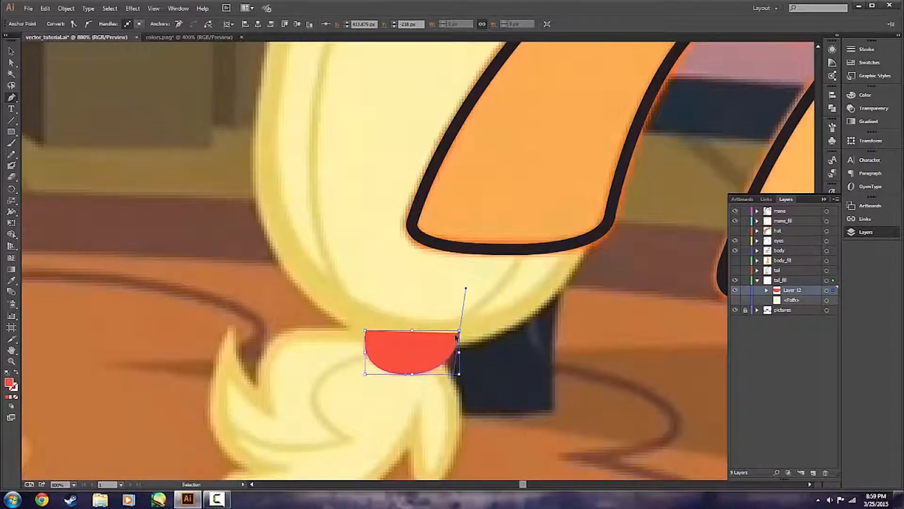
{"action": "key", "text": "ctrl+z"}
- Curve the tail tie fill up to the band's upper right corner, close it along the curved upper edge, and deselect it
{"action": "left_click_drag", "start_coordinate": [458, 334], "coordinate": [463, 293]}
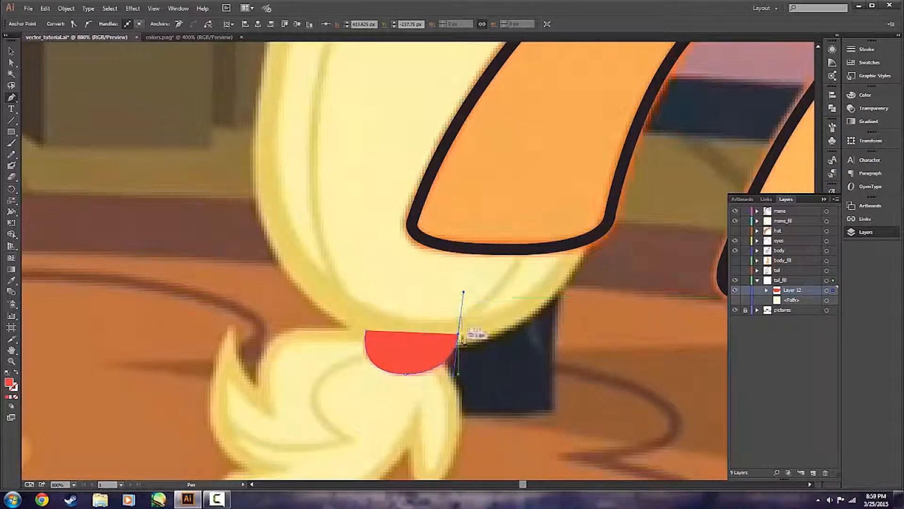
{"action": "left_click", "coordinate": [459, 335]}
{"action": "mouse_move", "coordinate": [381, 335]}
{"action": "left_mouse_down"}
{"action": "mouse_move", "coordinate": [371, 330]}
{"action": "mouse_move", "coordinate": [377, 335]}
{"action": "left_mouse_up"}
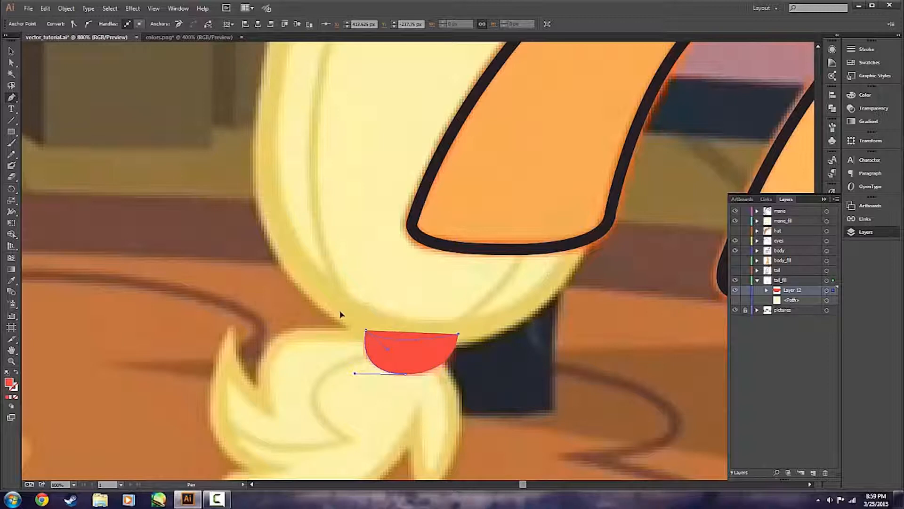
{"action": "left_click_drag", "start_coordinate": [334, 314], "coordinate": [334, 315]}
{"action": "key", "text": "v"}
{"action": "left_click", "coordinate": [557, 411]}
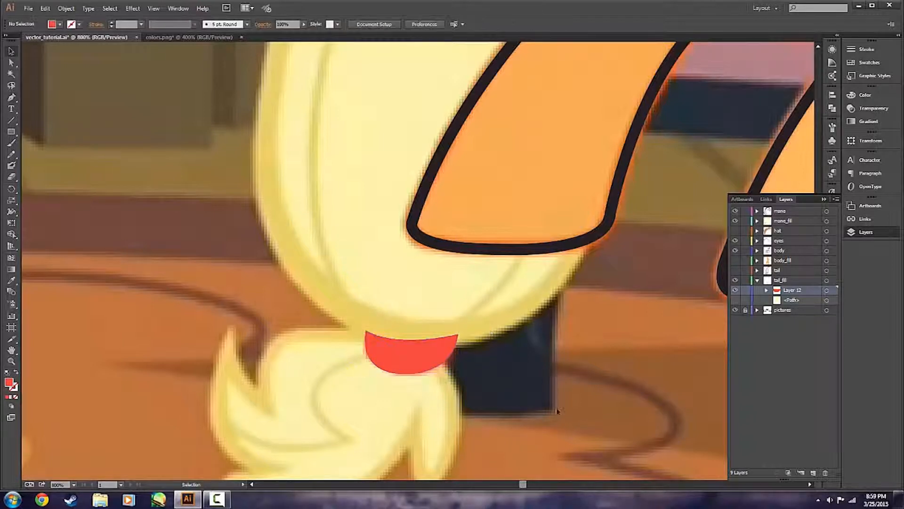
- Show the tail outline layer and adjust the red tie fill's upper left anchor beneath the outline, and deselect it
{"action": "left_click", "coordinate": [735, 271]}
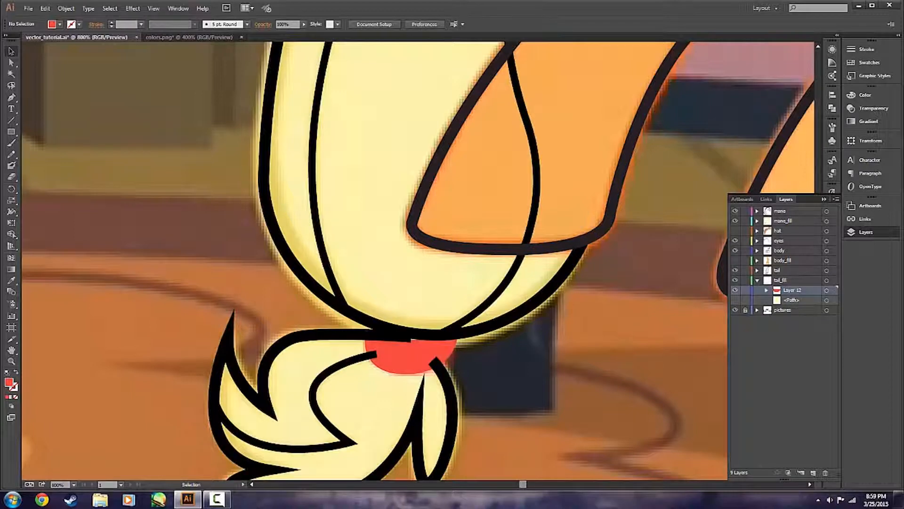
{"action": "left_click", "coordinate": [423, 351]}
{"action": "key", "text": "a"}
{"action": "left_click_drag", "start_coordinate": [366, 332], "coordinate": [406, 337]}
{"action": "left_click", "coordinate": [537, 383]}
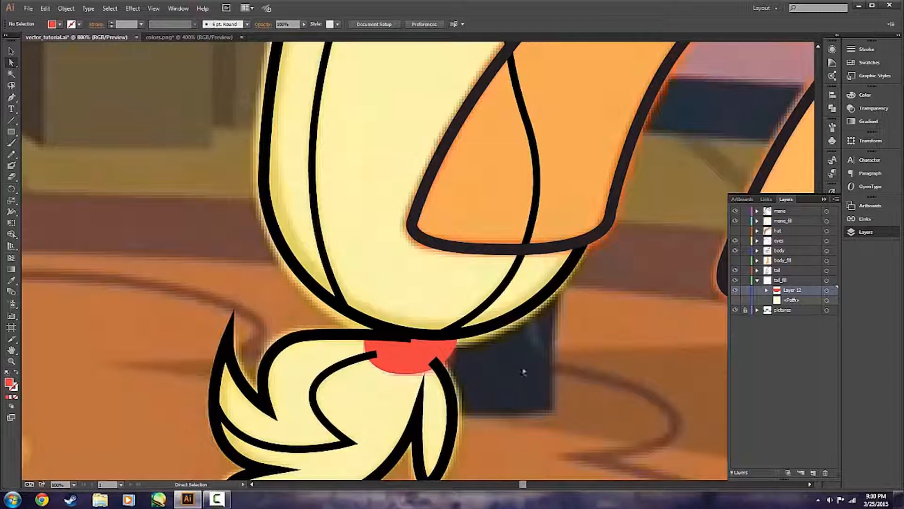
- Hide the red tie sublayer and the tail outline layer to examine the tail band in the reference picture
{"action": "key", "text": "alt"}
{"action": "left_click", "coordinate": [735, 291]}
{"action": "left_click", "coordinate": [735, 270]}
{"action": "scroll", "coordinate": [424, 321], "scroll_direction": "down", "scroll_amount": 3}
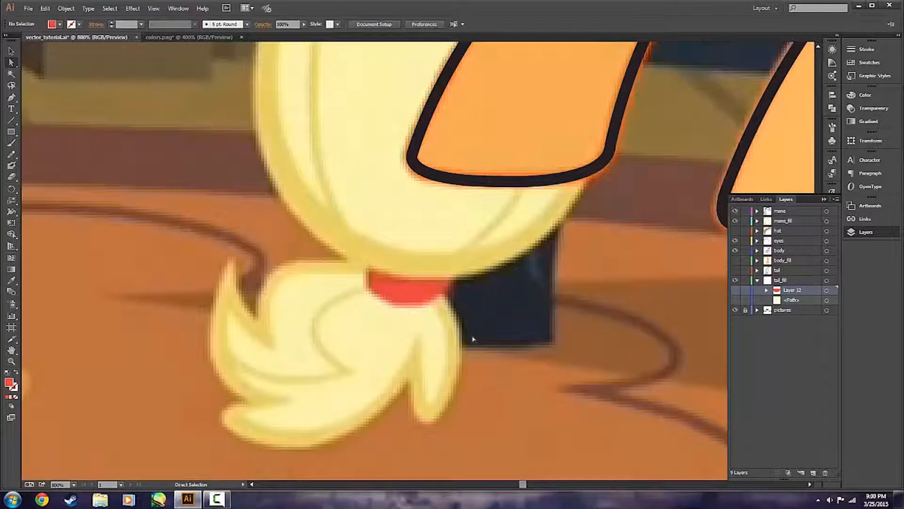
{"action": "scroll", "coordinate": [541, 290], "scroll_direction": "up", "scroll_amount": 1}
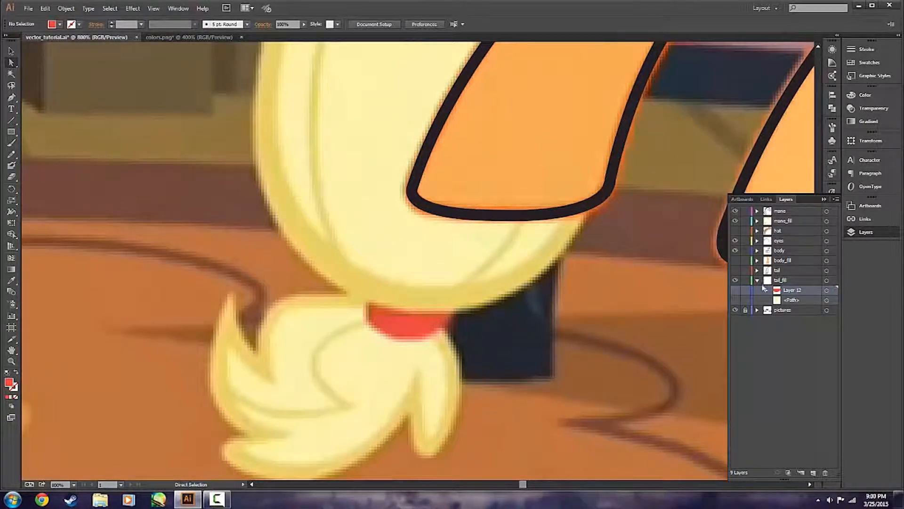
- Show the red tie sublayer, the tail fill path and the tail, body_fill and hat layers, and save the document
{"action": "left_click", "coordinate": [737, 290]}
{"action": "left_click", "coordinate": [735, 300]}
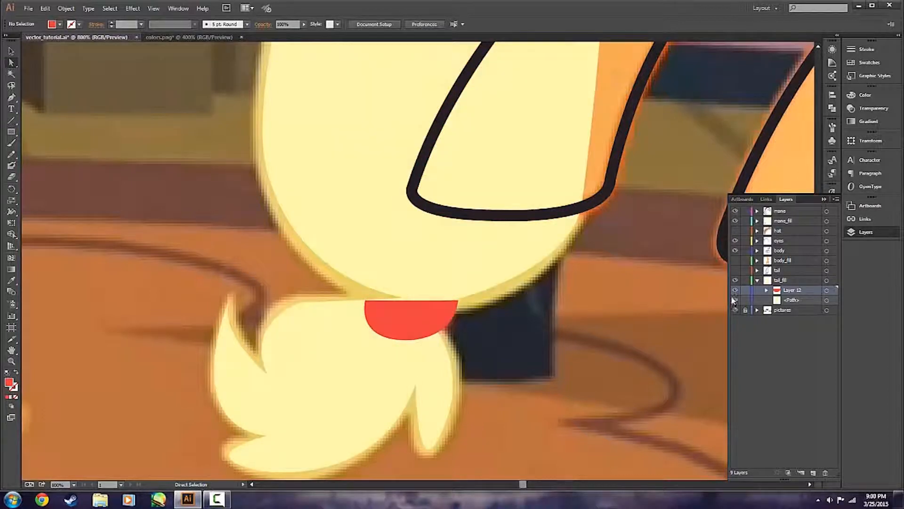
{"action": "left_click", "coordinate": [735, 270]}
{"action": "left_click", "coordinate": [736, 261]}
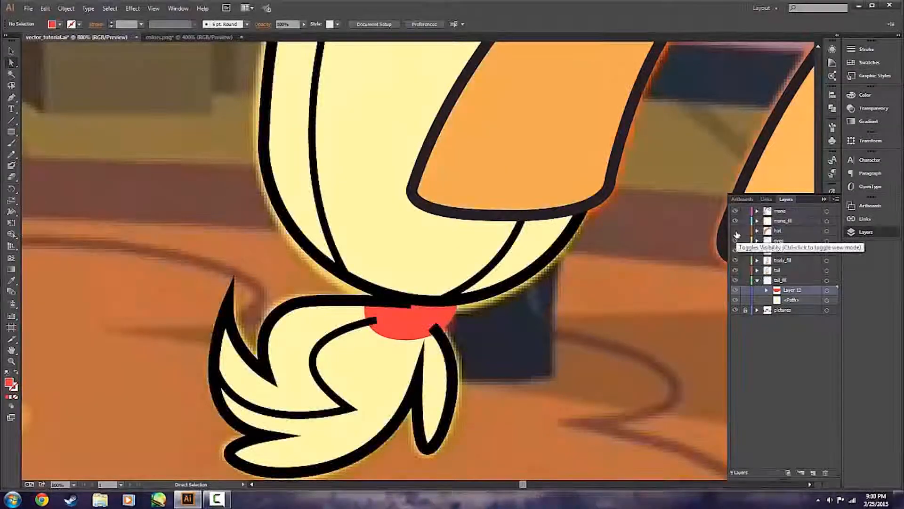
{"action": "scroll", "coordinate": [637, 305], "scroll_direction": "down", "scroll_amount": 5}
{"action": "scroll", "coordinate": [613, 297], "scroll_direction": "right", "scroll_amount": 13}
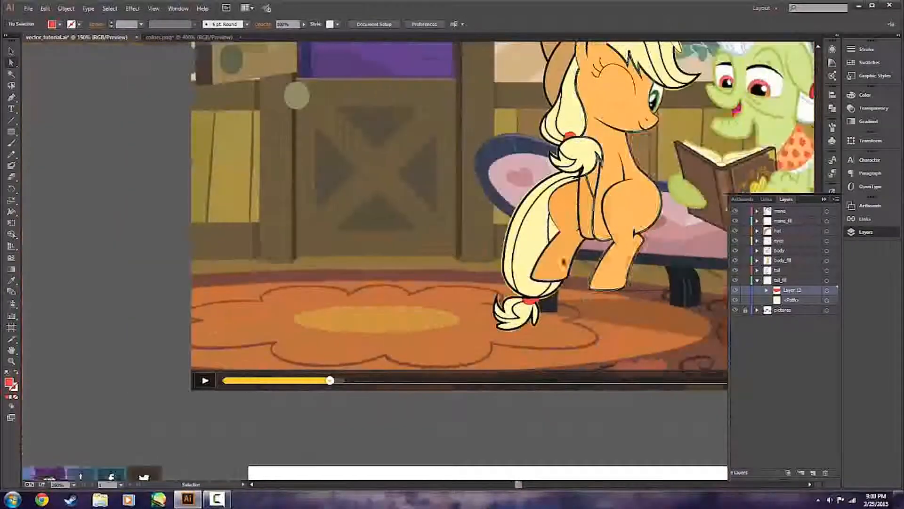
{"action": "scroll", "coordinate": [521, 260], "scroll_direction": "up", "scroll_amount": 2}
{"action": "scroll", "coordinate": [517, 263], "scroll_direction": "up", "scroll_amount": 3}
{"action": "key", "text": "v"}
{"action": "scroll", "coordinate": [507, 273], "scroll_direction": "left", "scroll_amount": 3}
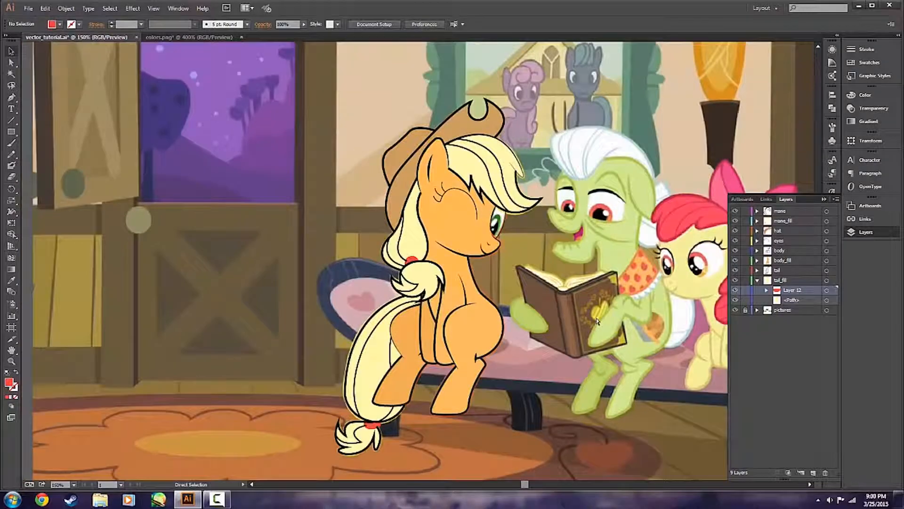
{"action": "key", "text": "ctrl+s"}
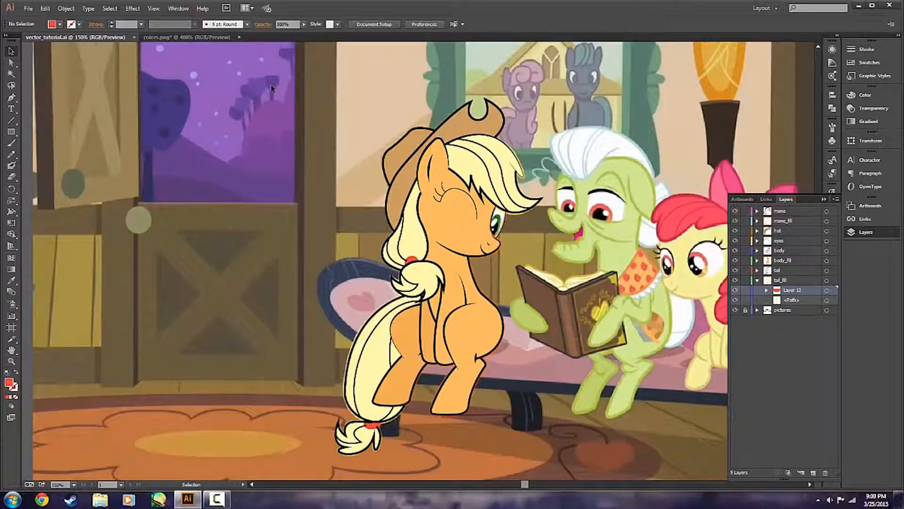
- Sample Applejack's hat outline brown in the colors.png reference, copy its hex code and return to vector_tutorial.ai
{"action": "left_click", "coordinate": [188, 37]}
{"action": "key", "text": "i"}
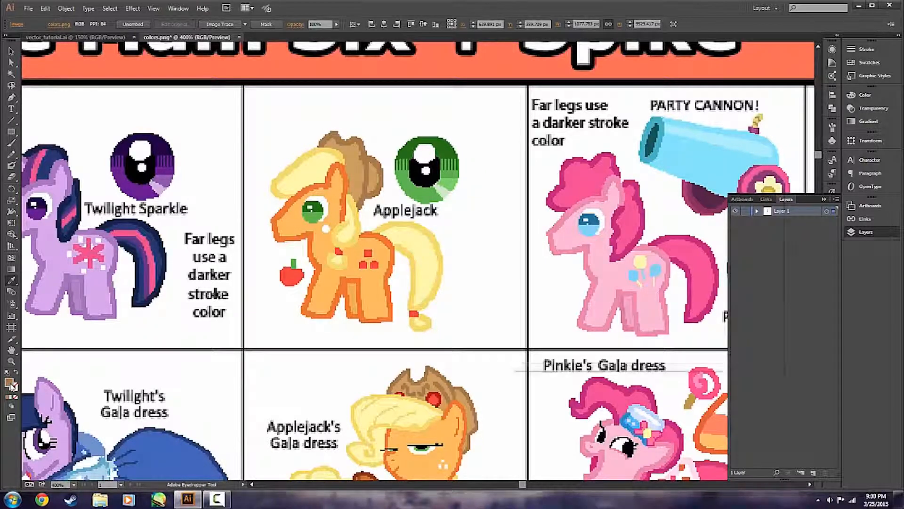
{"action": "double_click", "coordinate": [11, 384]}
{"action": "left_click", "coordinate": [748, 236]}
{"action": "left_click", "coordinate": [12, 51]}
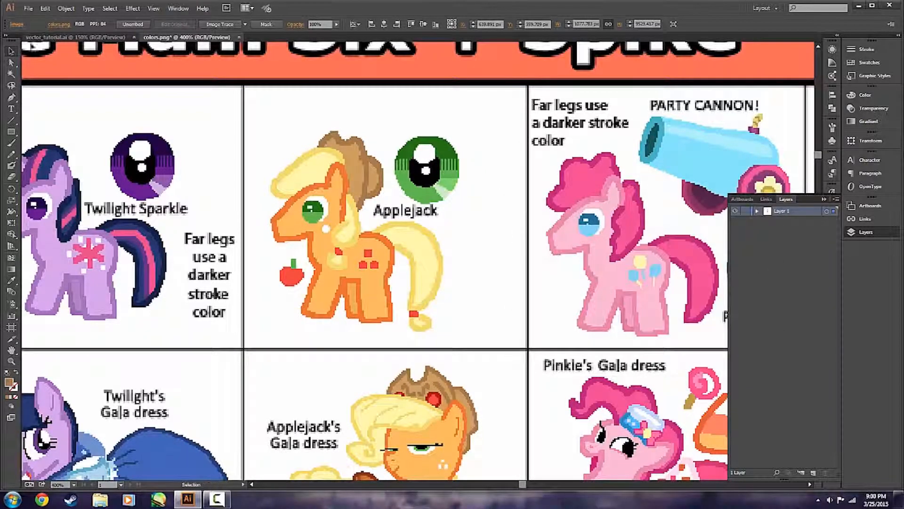
{"action": "left_click", "coordinate": [37, 37]}
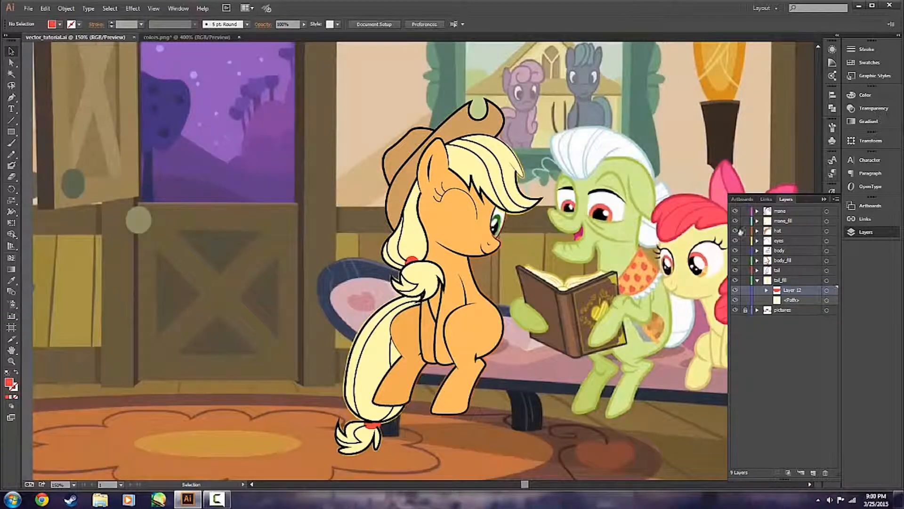
- Lock the body_fill, tail_fill and mane_fill layers and collapse the tail_fill layer
{"action": "left_click", "coordinate": [746, 260]}
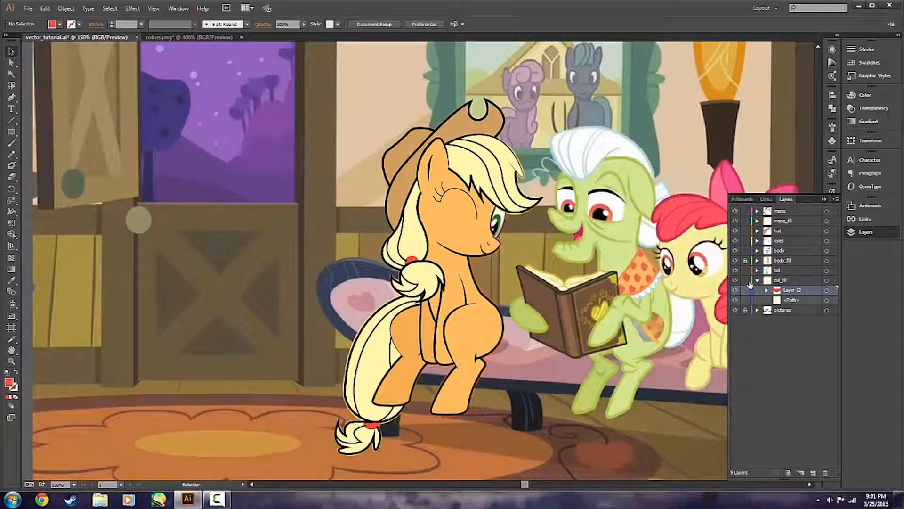
{"action": "left_click", "coordinate": [757, 281]}
{"action": "left_click", "coordinate": [745, 280]}
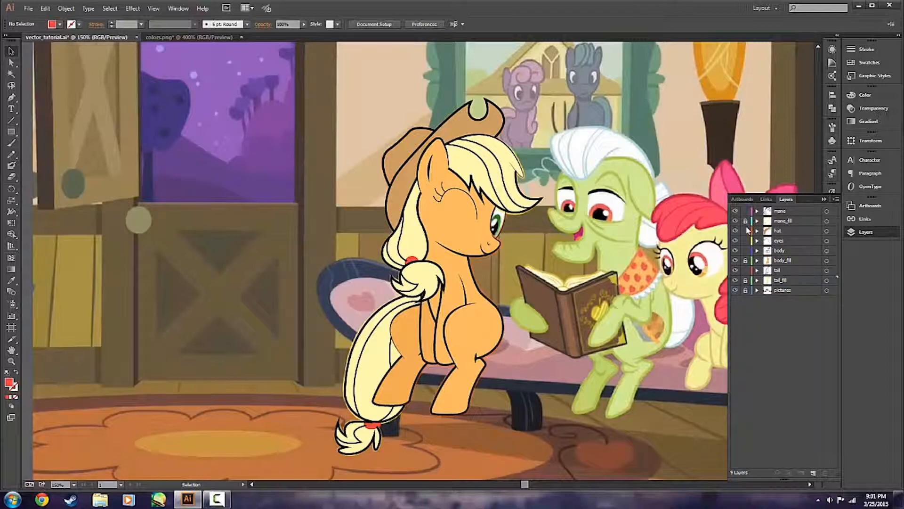
- Select the hat outlines on the hat layer, set their stroke colour to A4794C, and deselect them
{"action": "left_click", "coordinate": [786, 232]}
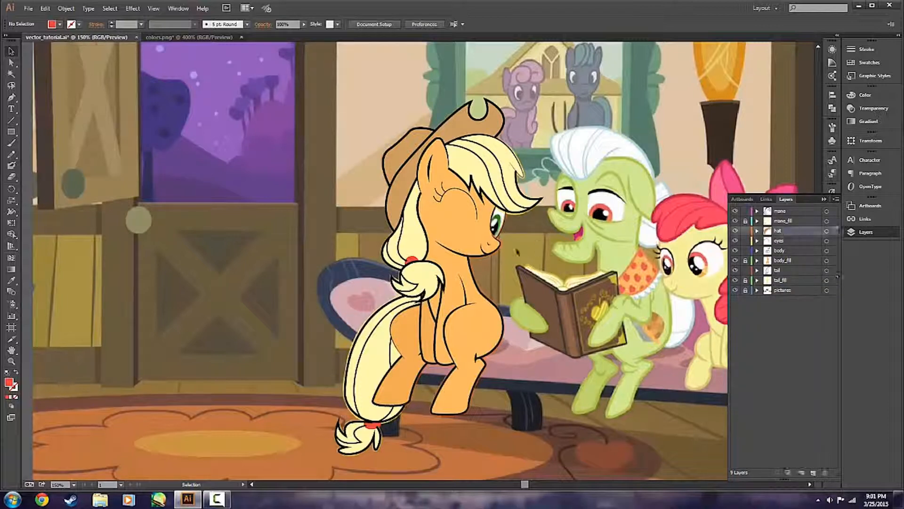
{"action": "left_click", "coordinate": [449, 121]}
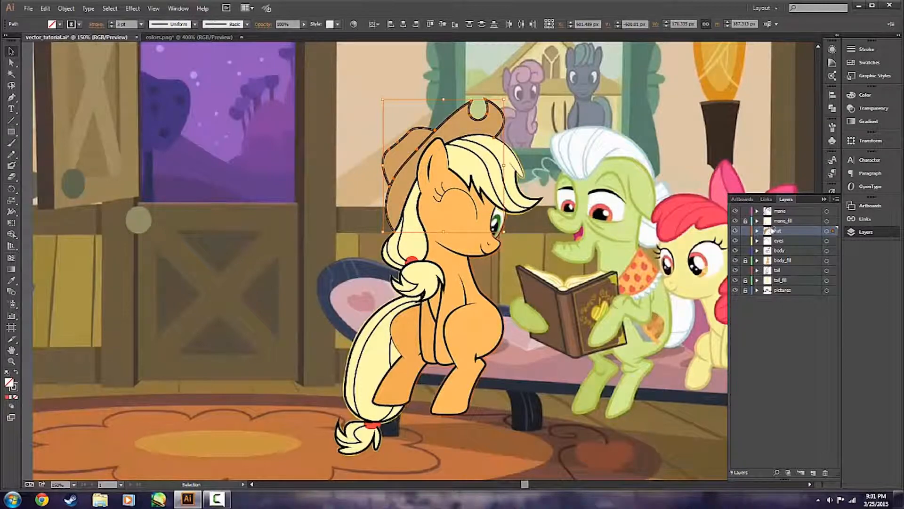
{"action": "double_click", "coordinate": [14, 388]}
{"action": "type", "text": "a4794c"}
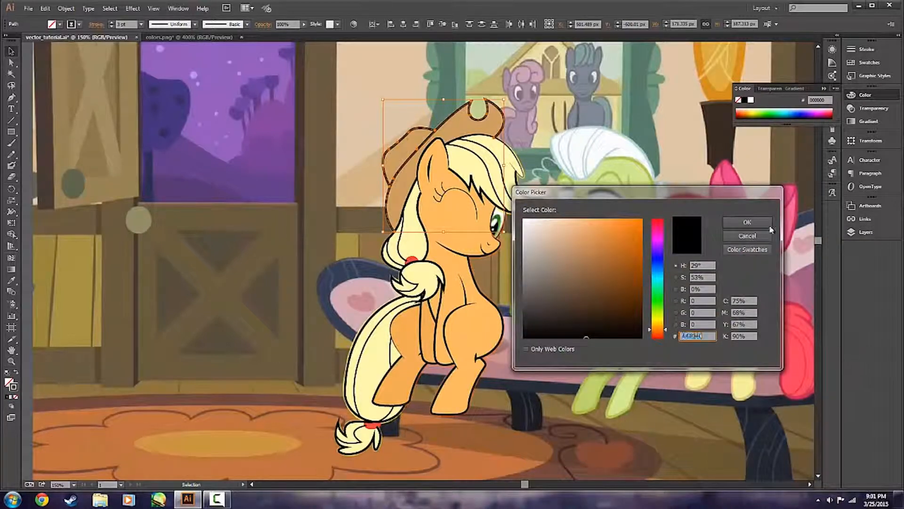
{"action": "left_click", "coordinate": [748, 222]}
{"action": "left_click", "coordinate": [571, 215]}
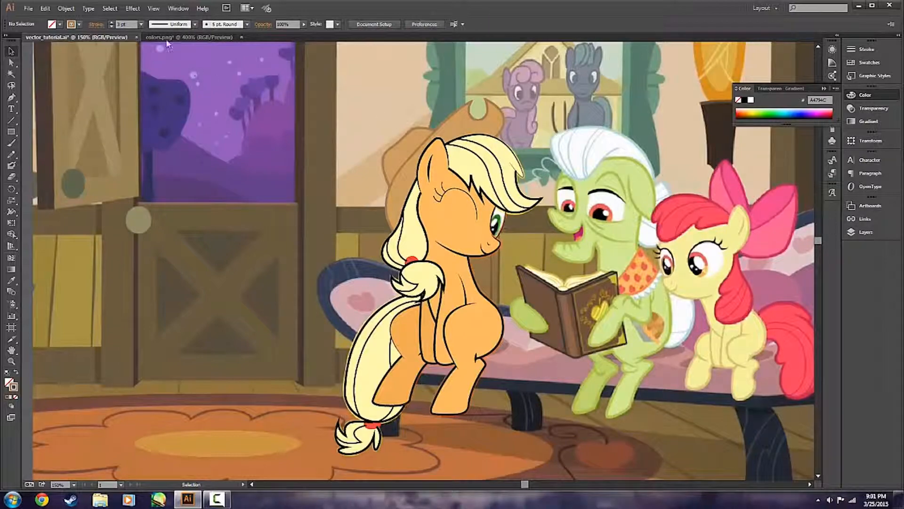
- Sample Applejack's orange body outline colour in colors.png, copy its hex code and return to vector_tutorial.ai
{"action": "left_click", "coordinate": [180, 37]}
{"action": "key", "text": "i"}
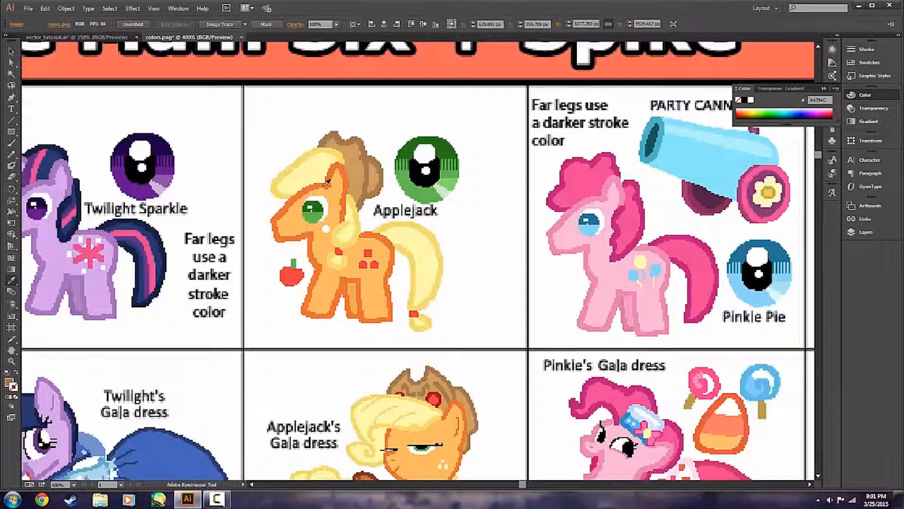
{"action": "double_click", "coordinate": [8, 384]}
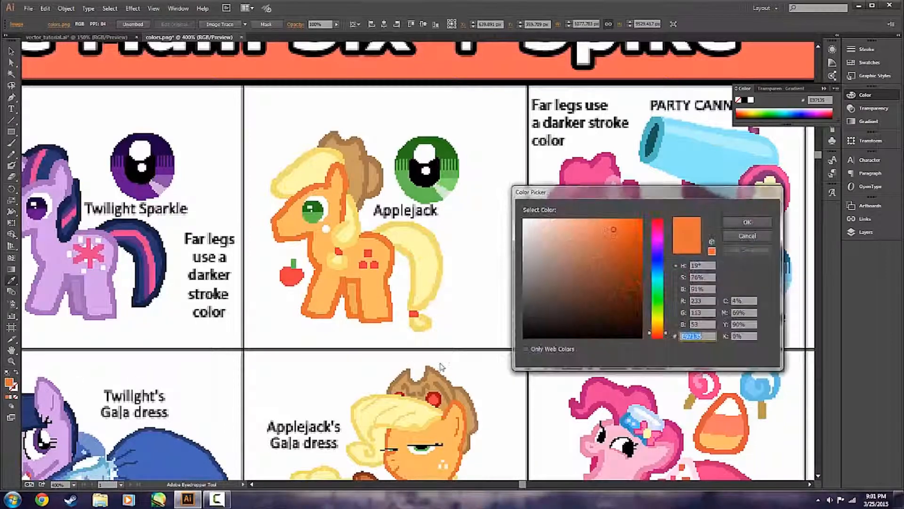
{"action": "key", "text": "Escape"}
{"action": "left_click", "coordinate": [11, 51]}
{"action": "left_click", "coordinate": [75, 37]}
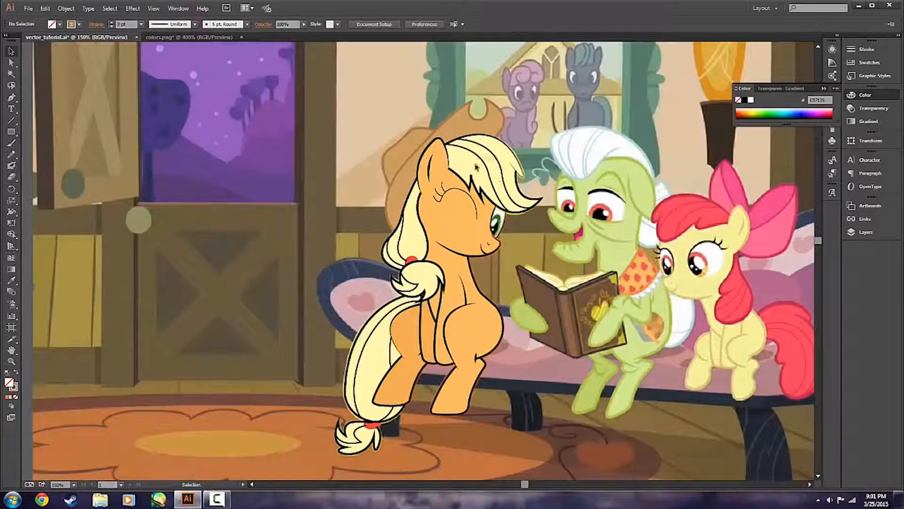
- Select all the body outlines, including ear, face, chest and legs, set their stroke colour to E97135, and deselect them
{"action": "left_click", "coordinate": [440, 146]}
{"action": "scroll", "coordinate": [459, 232], "scroll_direction": "up", "scroll_amount": 1}
{"action": "left_click", "coordinate": [865, 232]}
{"action": "left_click", "coordinate": [464, 263], "text": "shift"}
{"action": "left_click", "coordinate": [506, 259], "text": "shift"}
{"action": "left_click", "coordinate": [491, 256], "text": "shift"}
{"action": "left_click", "coordinate": [467, 310], "text": "shift"}
{"action": "left_click", "coordinate": [485, 309], "text": "shift"}
{"action": "left_click", "coordinate": [467, 330], "text": "shift"}
{"action": "left_click", "coordinate": [490, 404], "text": "shift"}
{"action": "left_click", "coordinate": [431, 340], "text": "shift"}
{"action": "left_click", "coordinate": [425, 346], "text": "shift"}
{"action": "left_click", "coordinate": [409, 341], "text": "shift"}
{"action": "left_click", "coordinate": [395, 334], "text": "shift"}
{"action": "left_click", "coordinate": [408, 396], "text": "shift"}
{"action": "left_click", "coordinate": [413, 415], "text": "shift"}
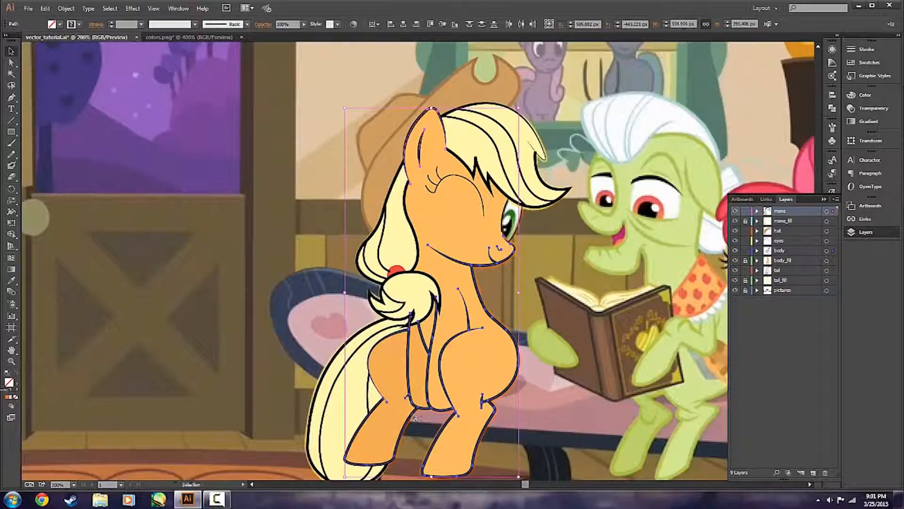
{"action": "double_click", "coordinate": [14, 387]}
{"action": "type", "text": "E97135"}
{"action": "key", "text": "Return"}
{"action": "left_click", "coordinate": [159, 54]}
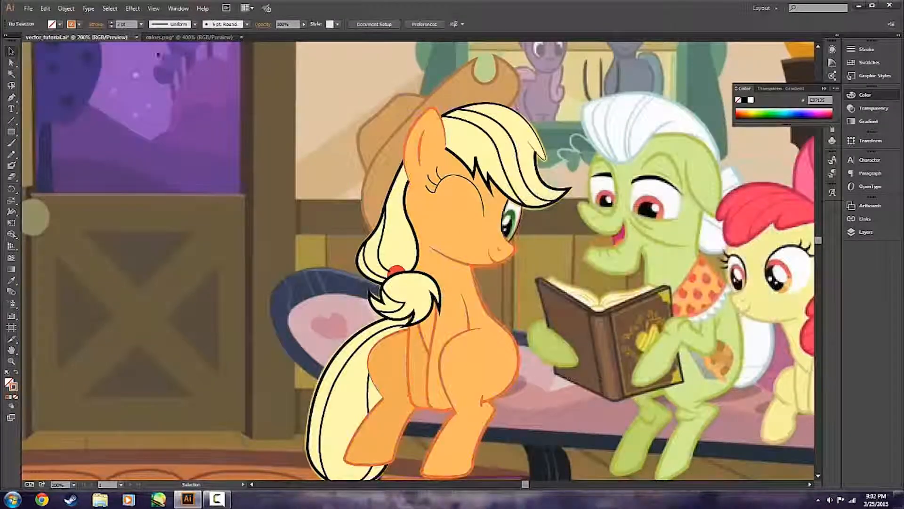
- Sample Applejack's yellow mane outline colour in colors.png, copy its hex code and return to vector_tutorial.ai
{"action": "left_click", "coordinate": [189, 37]}
{"action": "key", "text": "i"}
{"action": "left_click", "coordinate": [340, 253]}
{"action": "double_click", "coordinate": [9, 382]}
{"action": "key", "text": "ctrl+c"}
{"action": "key", "text": "Return"}
{"action": "left_click", "coordinate": [77, 37]}
{"action": "key", "text": "v"}
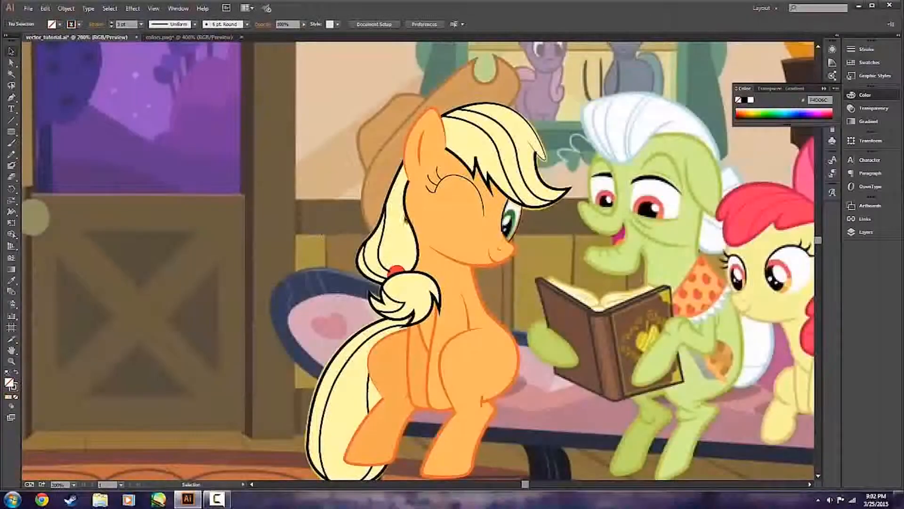
- Select all the mane and tail outlines, set their stroke colour to the copied mane outline yellow, and deselect them
{"action": "left_click", "coordinate": [406, 219]}
{"action": "left_click", "coordinate": [361, 246], "text": "shift"}
{"action": "left_click", "coordinate": [383, 284], "text": "shift"}
{"action": "left_click", "coordinate": [365, 332], "text": "shift"}
{"action": "scroll", "coordinate": [344, 396], "scroll_direction": "down", "scroll_amount": 2}
{"action": "left_click", "coordinate": [325, 423], "text": "shift"}
{"action": "scroll", "coordinate": [424, 282], "scroll_direction": "up", "scroll_amount": 3}
{"action": "left_click", "coordinate": [517, 188], "text": "shift"}
{"action": "left_click", "coordinate": [541, 171], "text": "shift"}
{"action": "left_click", "coordinate": [492, 218], "text": "shift"}
{"action": "scroll", "coordinate": [423, 330], "scroll_direction": "down", "scroll_amount": 2}
{"action": "double_click", "coordinate": [14, 387]}
{"action": "key", "text": "ctrl+v"}
{"action": "left_click", "coordinate": [748, 222]}
{"action": "left_click", "coordinate": [635, 269]}
- Save the document, select an orange body outline up close and deselect it, and save again
{"action": "scroll", "coordinate": [635, 270], "scroll_direction": "down", "scroll_amount": 1}
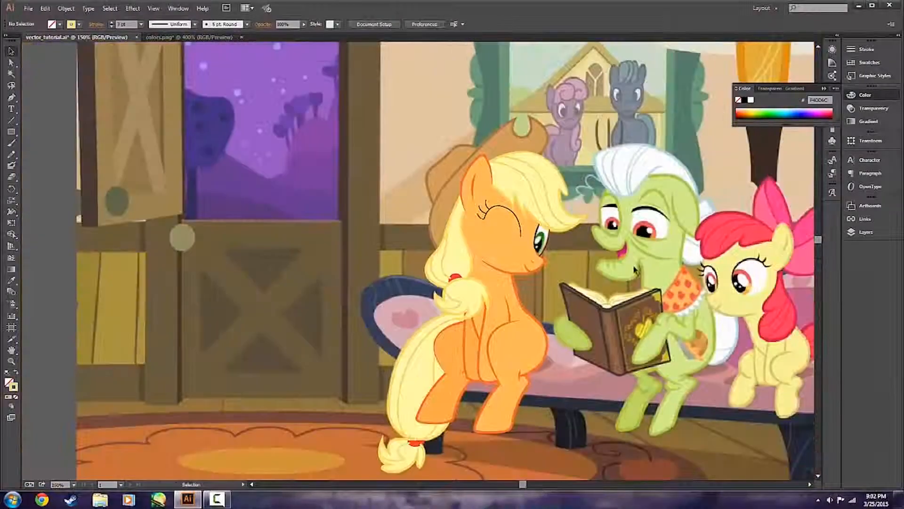
{"action": "key", "text": "ctrl+s"}
{"action": "scroll", "coordinate": [547, 247], "scroll_direction": "up", "scroll_amount": 3}
{"action": "key", "text": "a"}
{"action": "left_click", "coordinate": [529, 293]}
{"action": "left_click", "coordinate": [654, 275]}
{"action": "key", "text": "ctrl+s"}
{"action": "scroll", "coordinate": [654, 276], "scroll_direction": "down", "scroll_amount": 4}
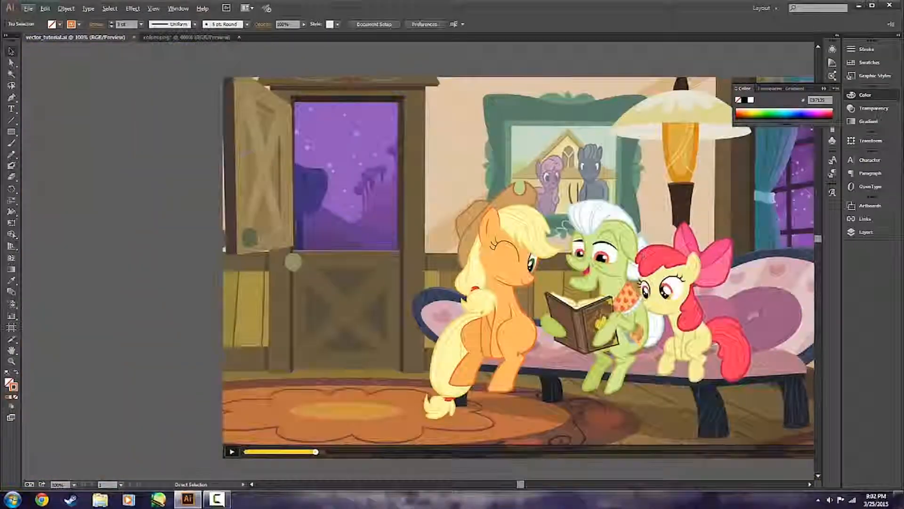
- Hide the pictures layer briefly to examine the coloured vector on its own, show the layer again, and save the document
{"action": "scroll", "coordinate": [644, 257], "scroll_direction": "right", "scroll_amount": 2}
{"action": "left_click", "coordinate": [865, 232]}
{"action": "left_click", "coordinate": [734, 291]}
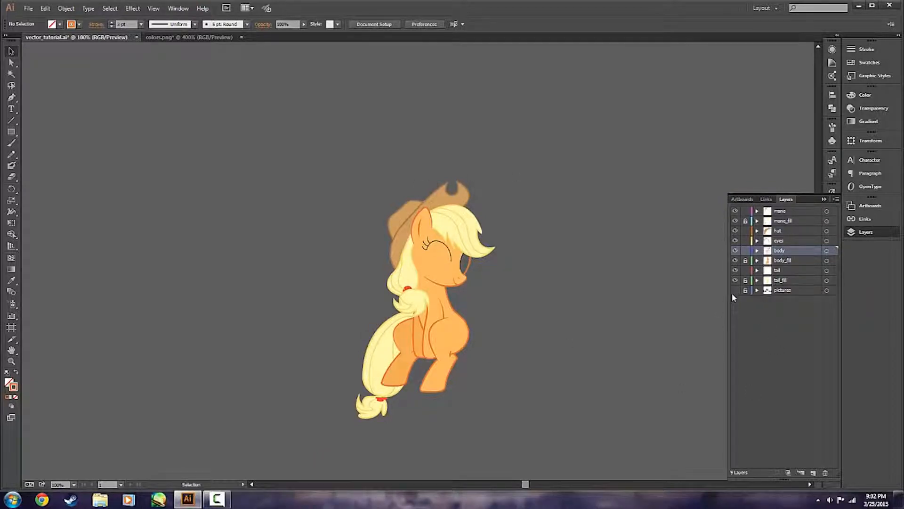
{"action": "left_click", "coordinate": [735, 290]}
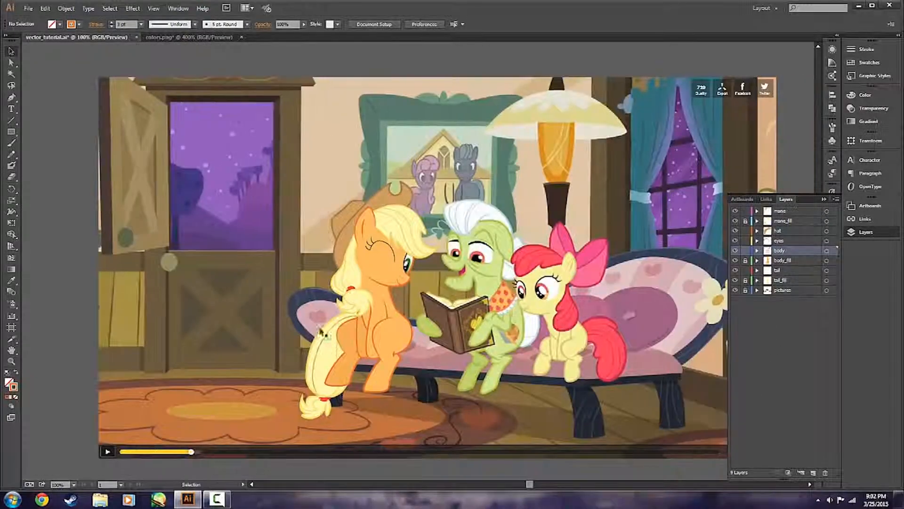
{"action": "key", "text": "ctrl+s"}
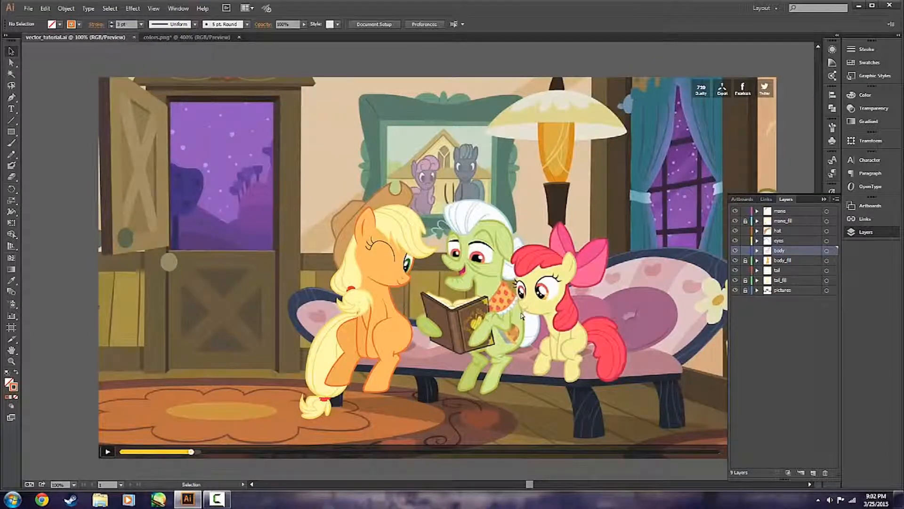